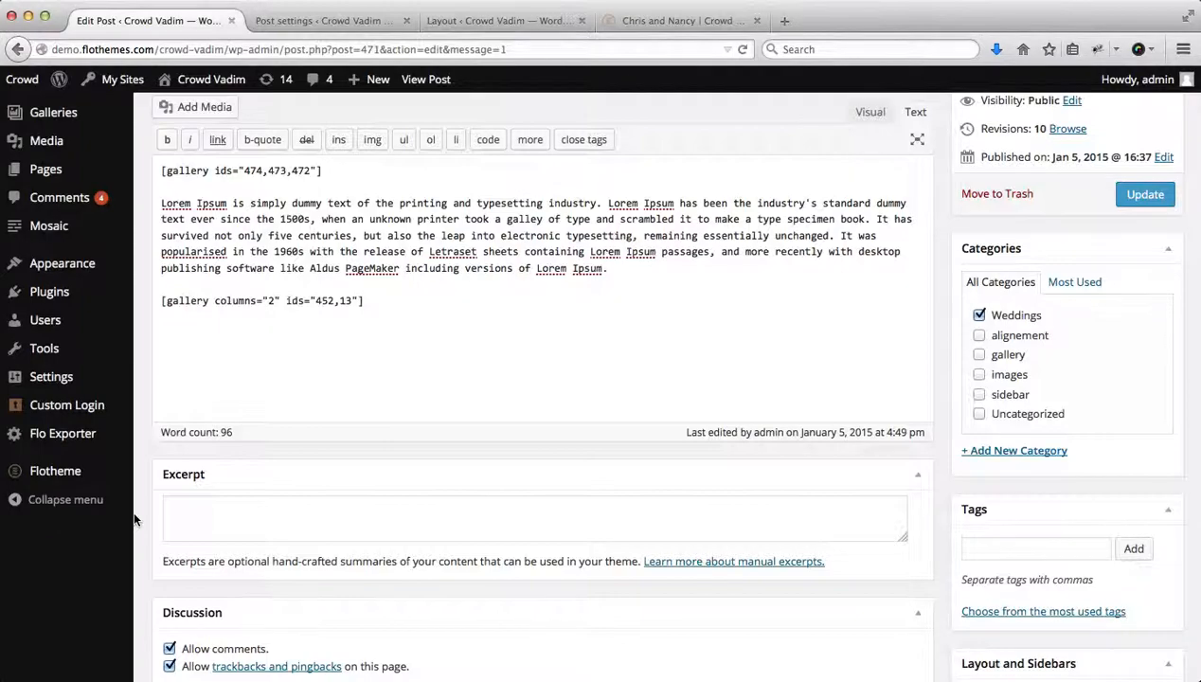
- Open the post categories page in a separate tab, review the form for adding a new category, and close it
scroll(351, 409, up, 5)
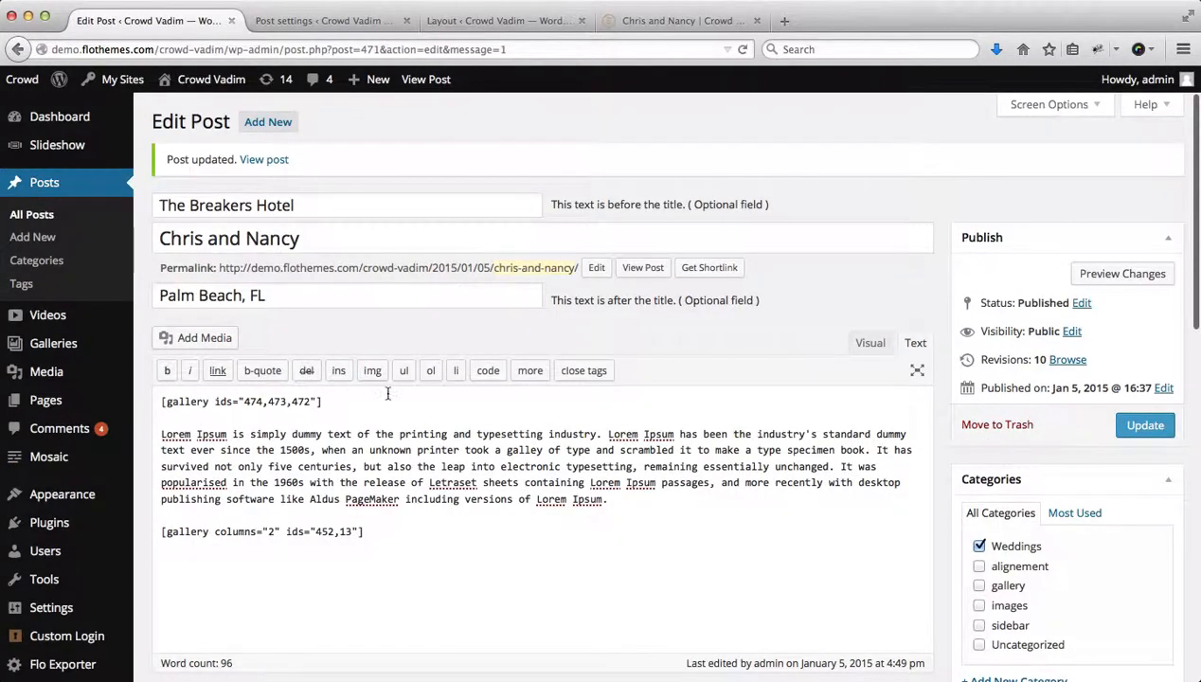
scroll(360, 391, down, 5)
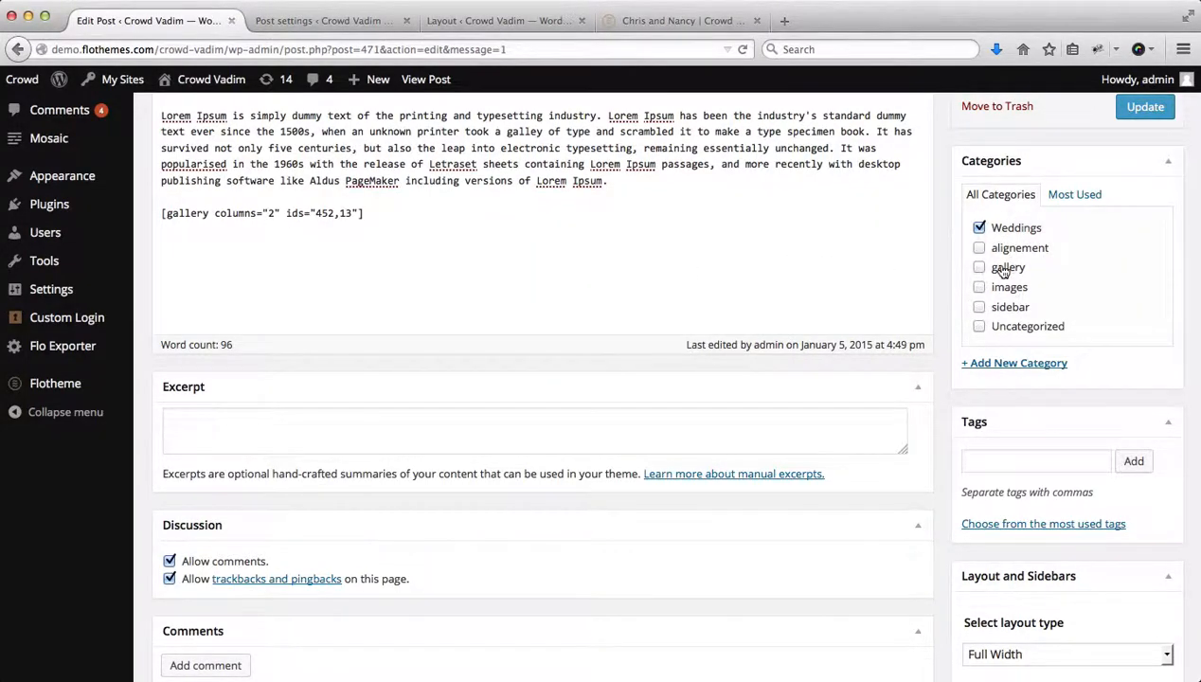
scroll(1004, 272, up, 3)
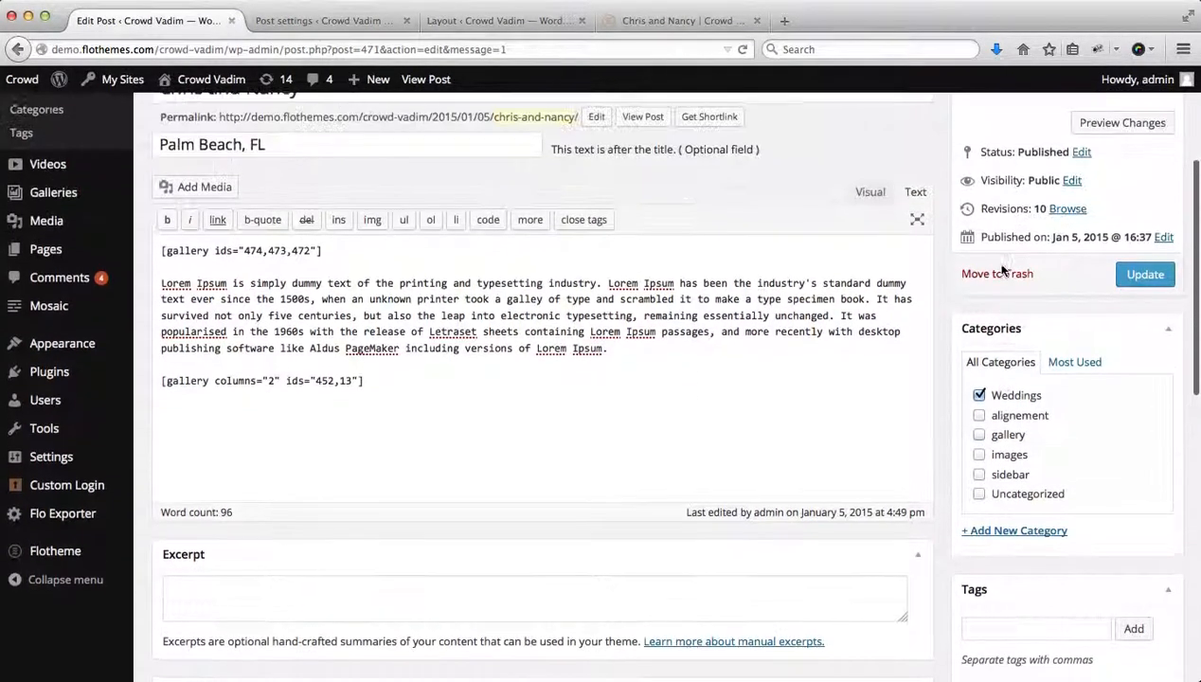
scroll(775, 387, up, 3)
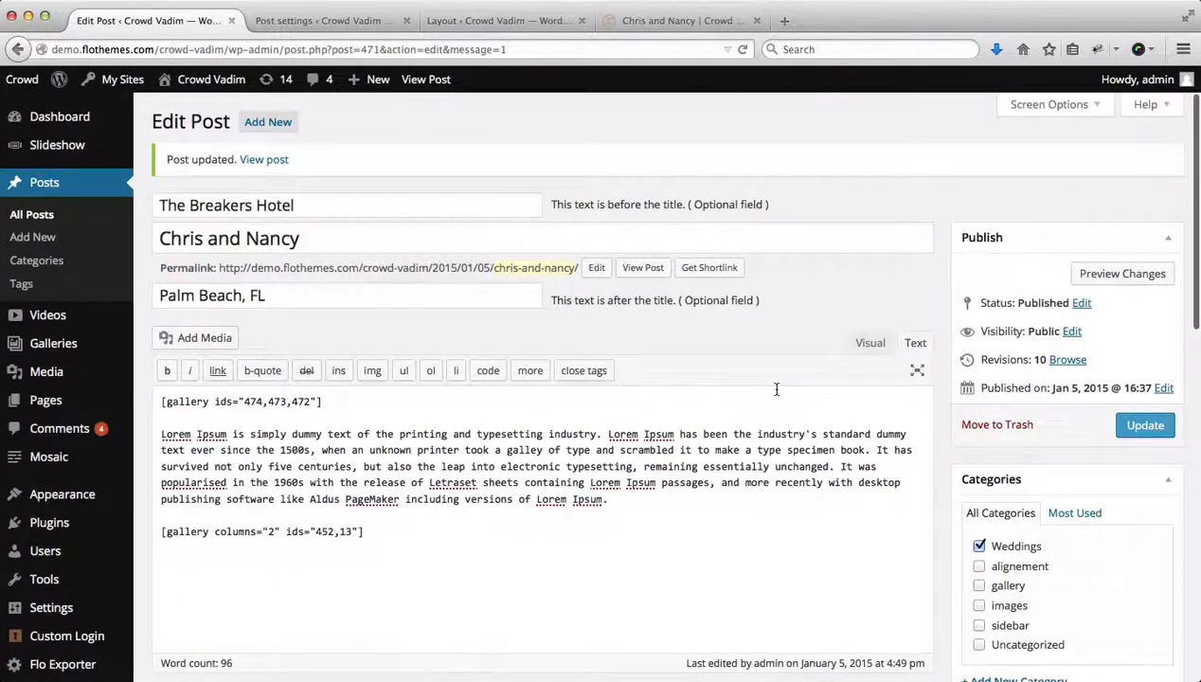
super+click(67, 269)
click(312, 21)
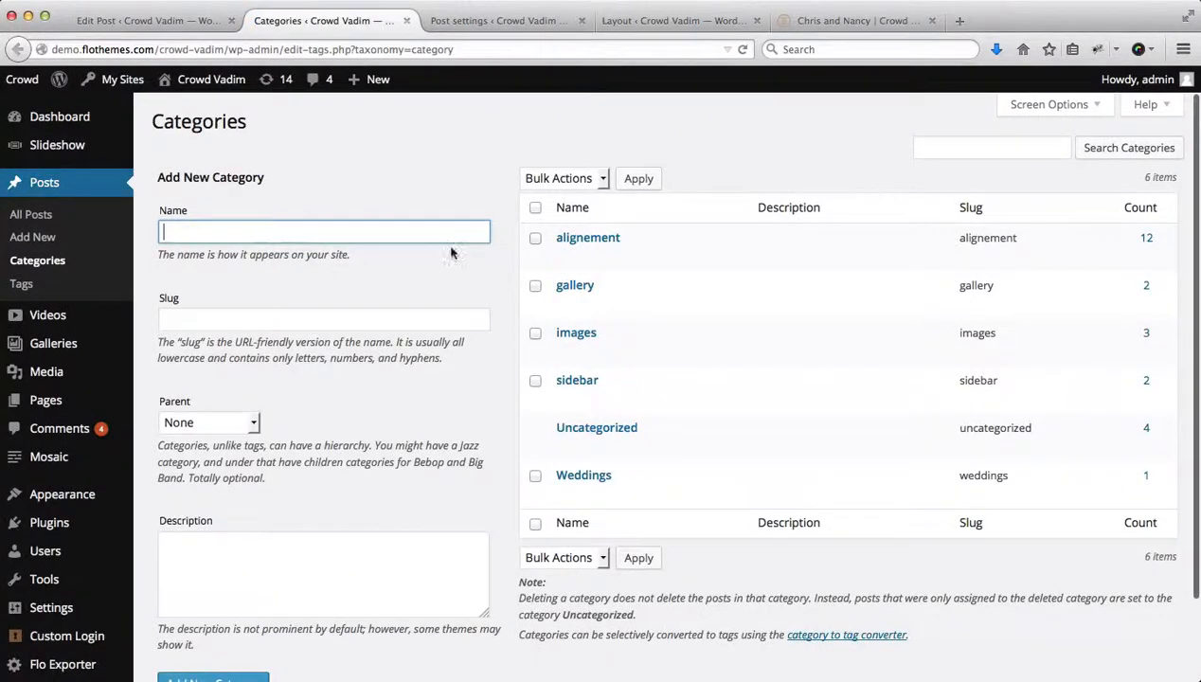
scroll(451, 252, down, 2)
scroll(451, 252, up, 2)
scroll(205, 229, down, 2)
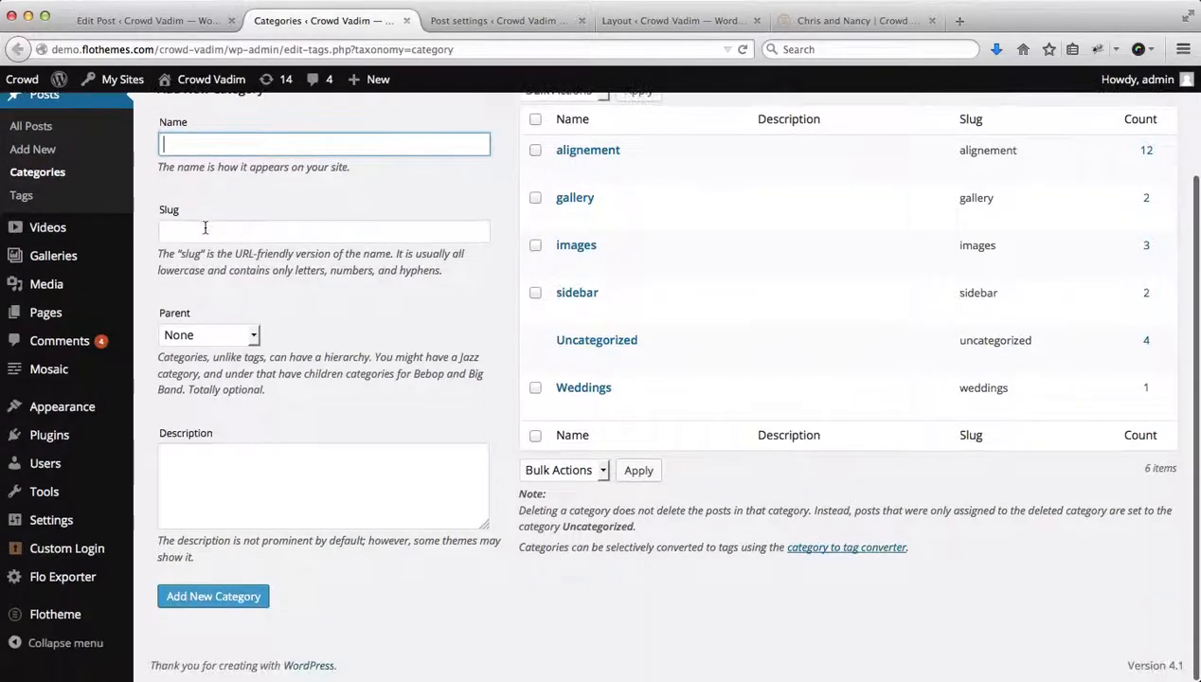
click(407, 20)
- Examine the post's Excerpt field and the blog view options in the live site's navigation, and return to the post editor
scroll(1052, 407, down, 6)
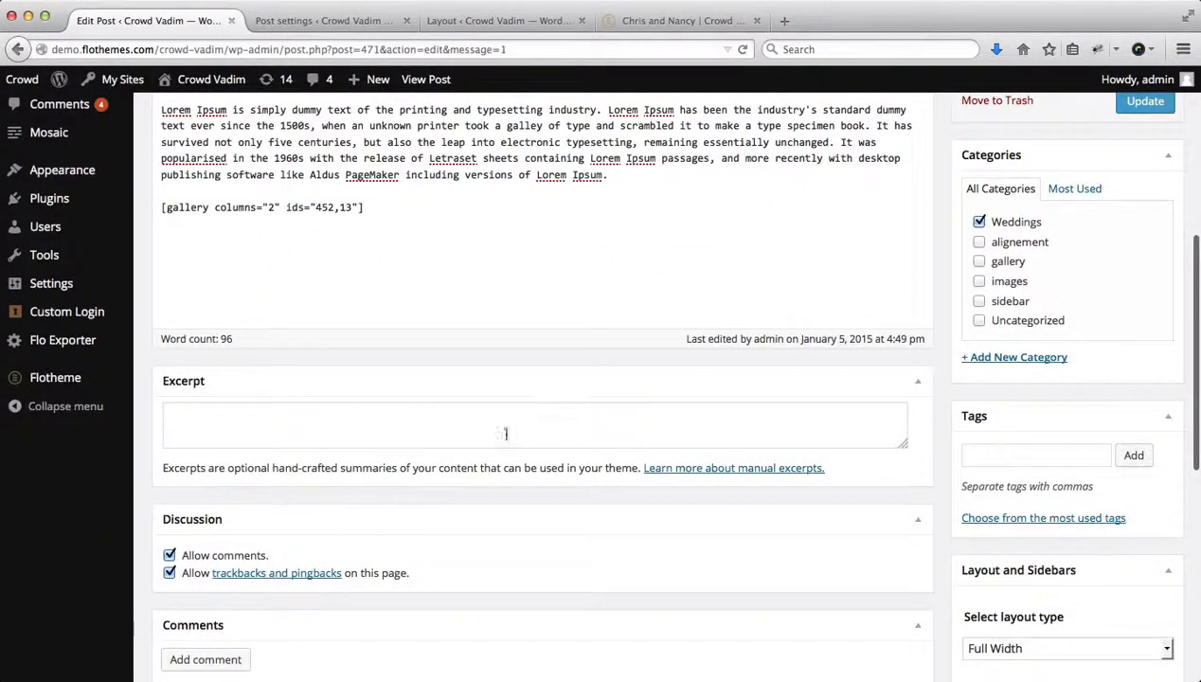
click(470, 435)
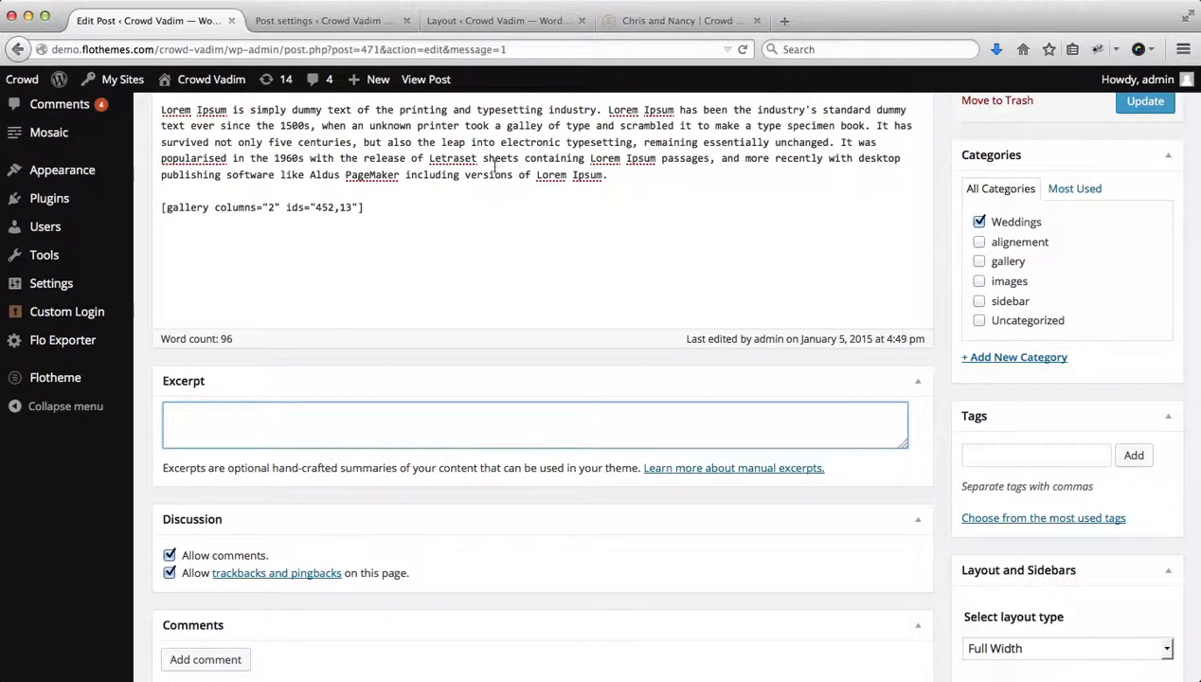
click(615, 22)
mouse_move(943, 118)
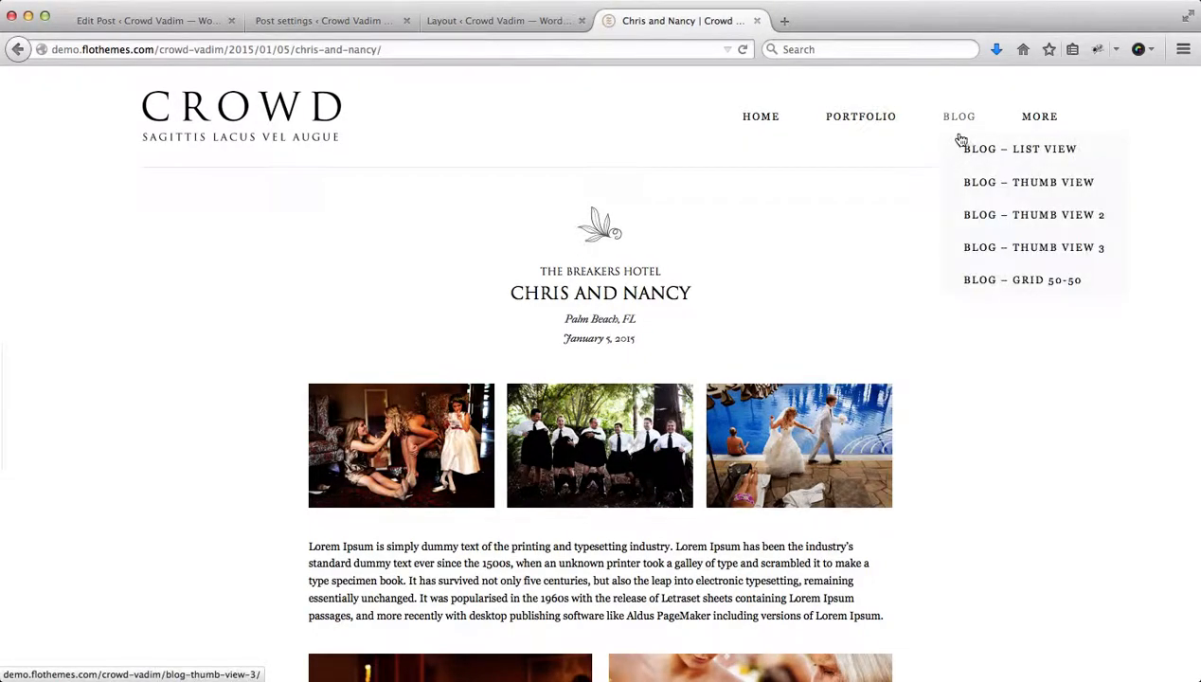
click(150, 22)
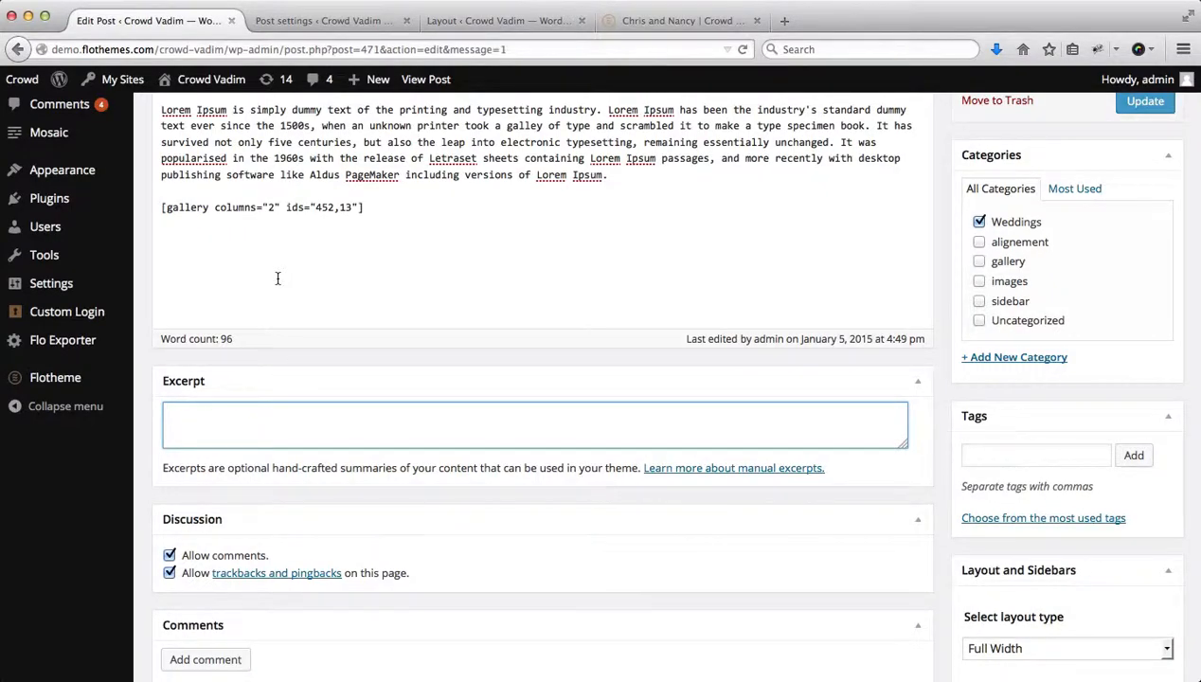
- Disable comments as well as trackbacks and pingbacks for this post
scroll(278, 277, down, 3)
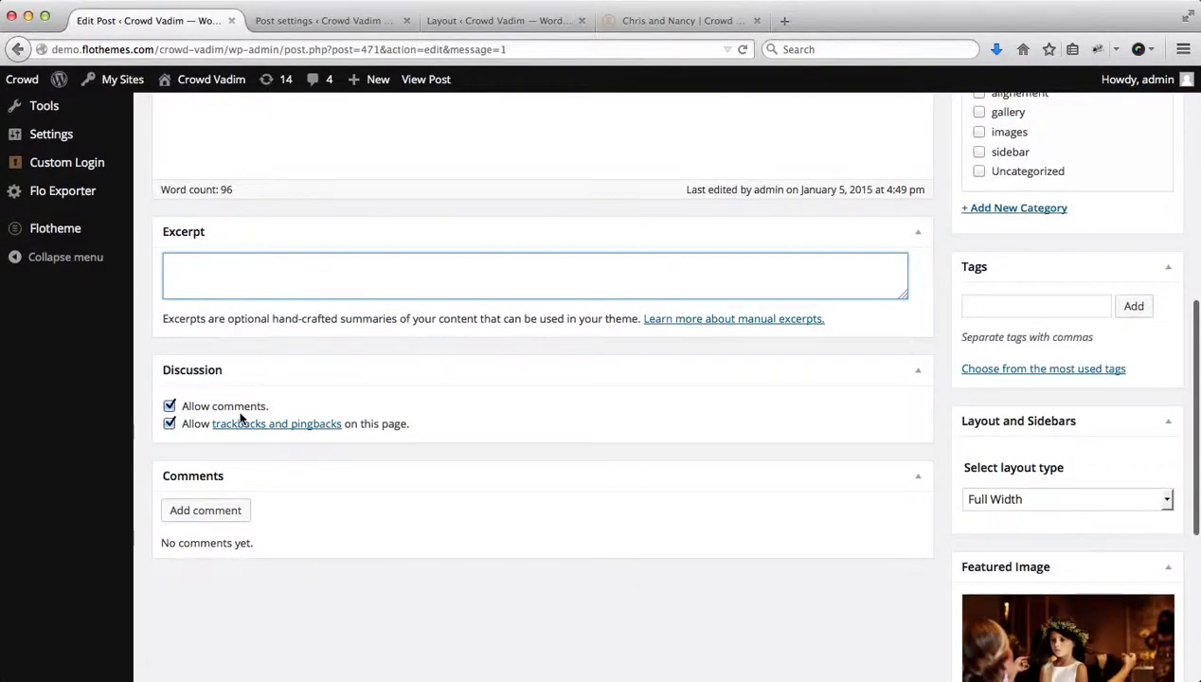
click(169, 407)
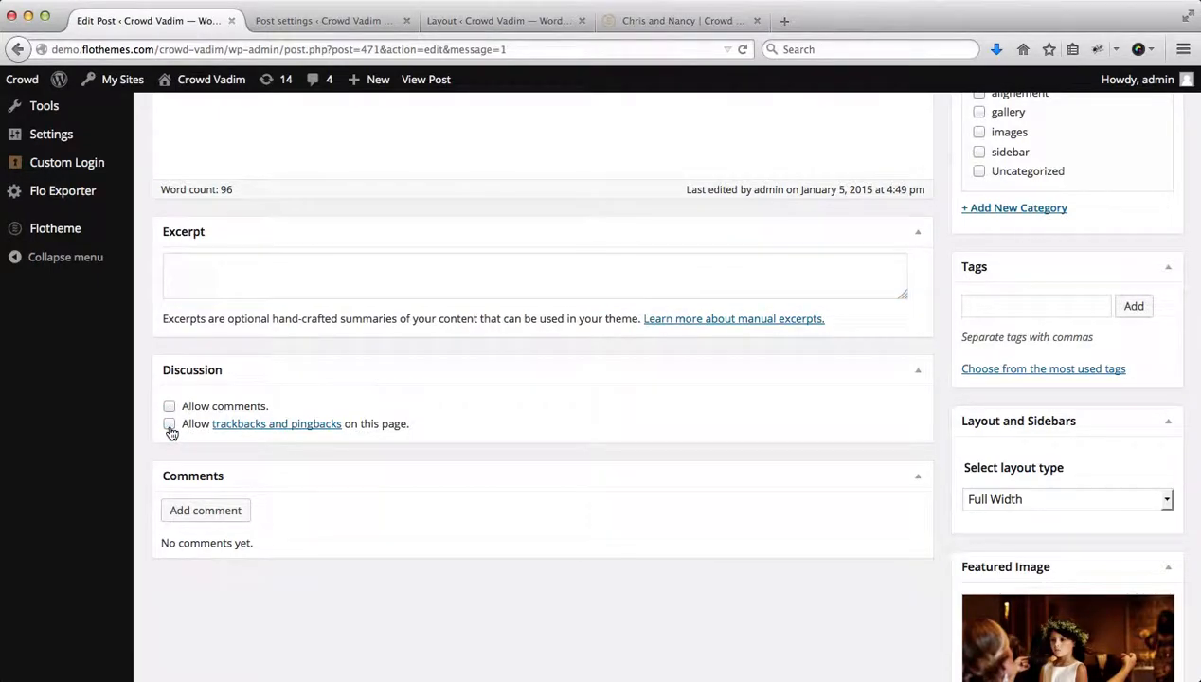
click(170, 425)
- Open the WordPress documentation on trackbacks and pingbacks, skim the explanation, and close it
click(309, 429)
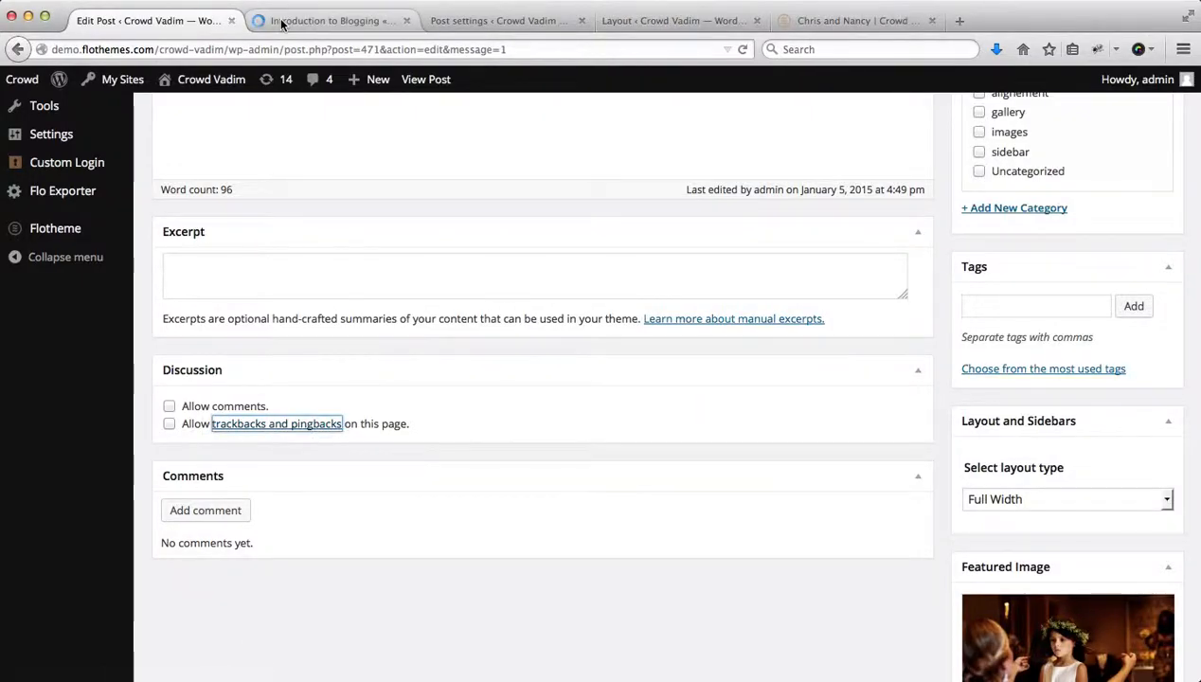
click(281, 21)
scroll(349, 258, down, 15)
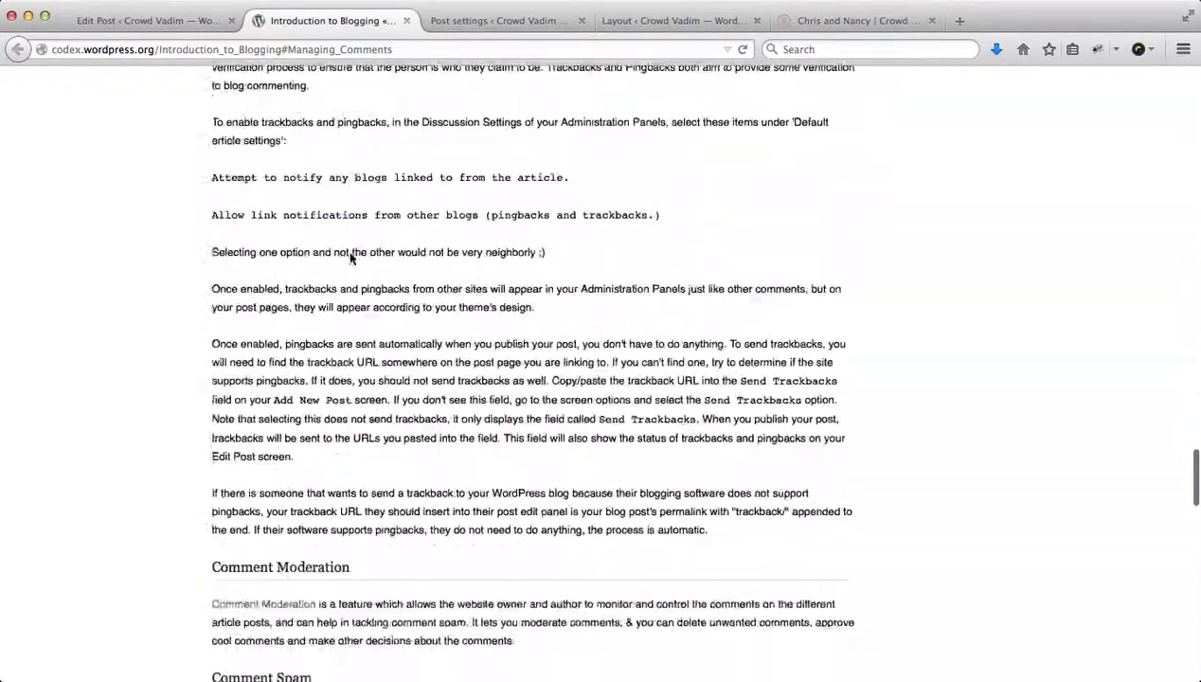
scroll(349, 257, up, 20)
key(ctrl+w)
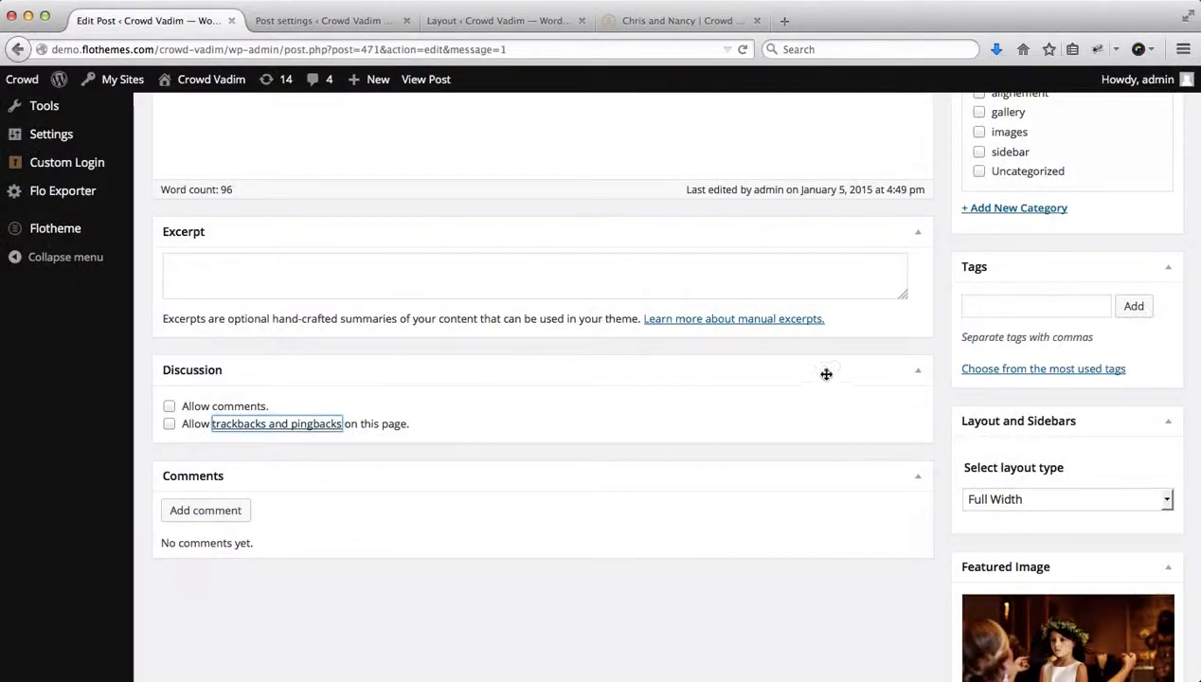
- Set the post's layout type to Right Sidebar and select main sidebar as its sidebar
scroll(875, 592, down, 1)
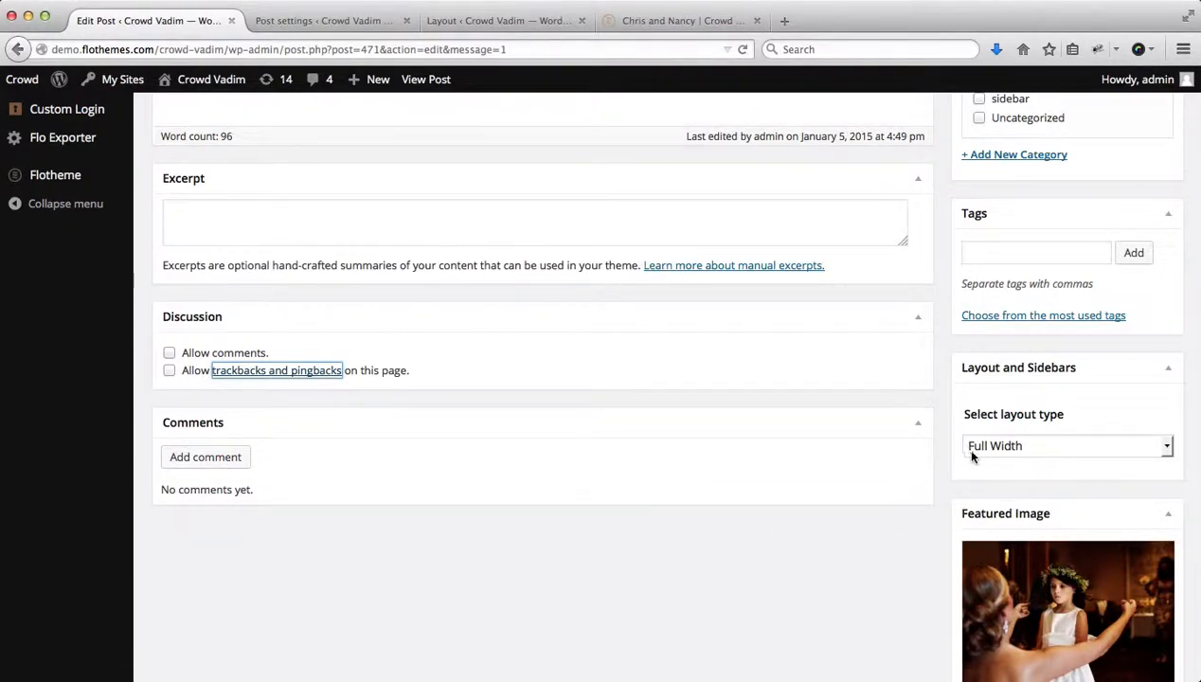
click(1048, 445)
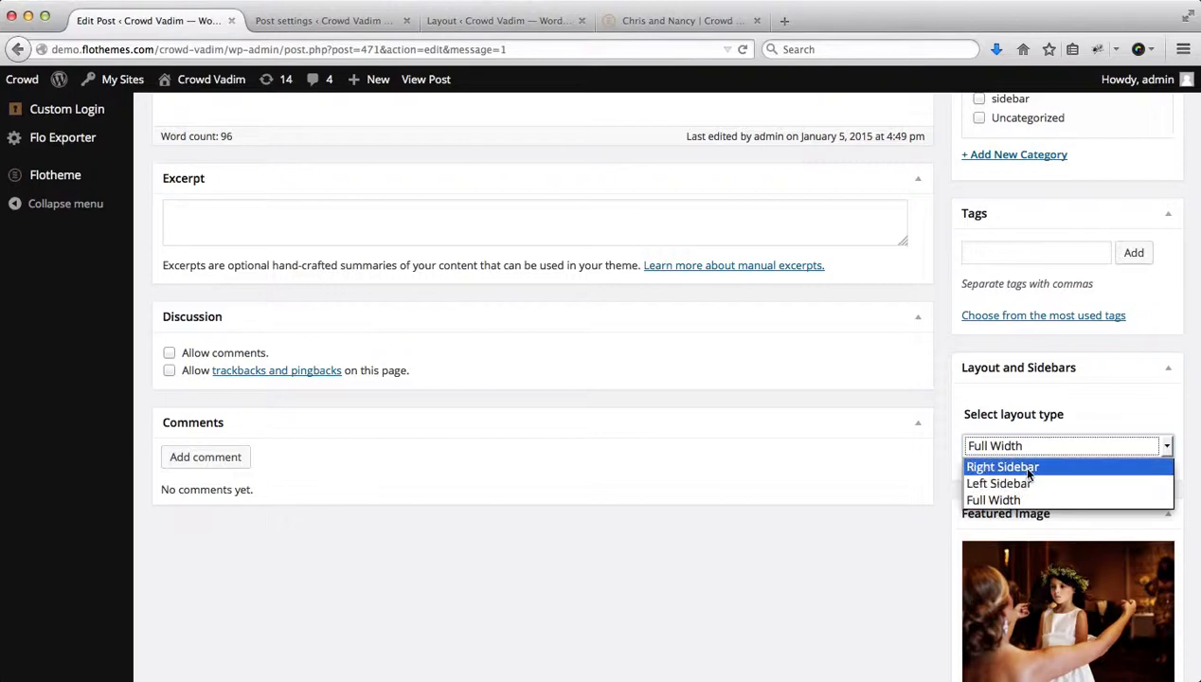
click(1029, 467)
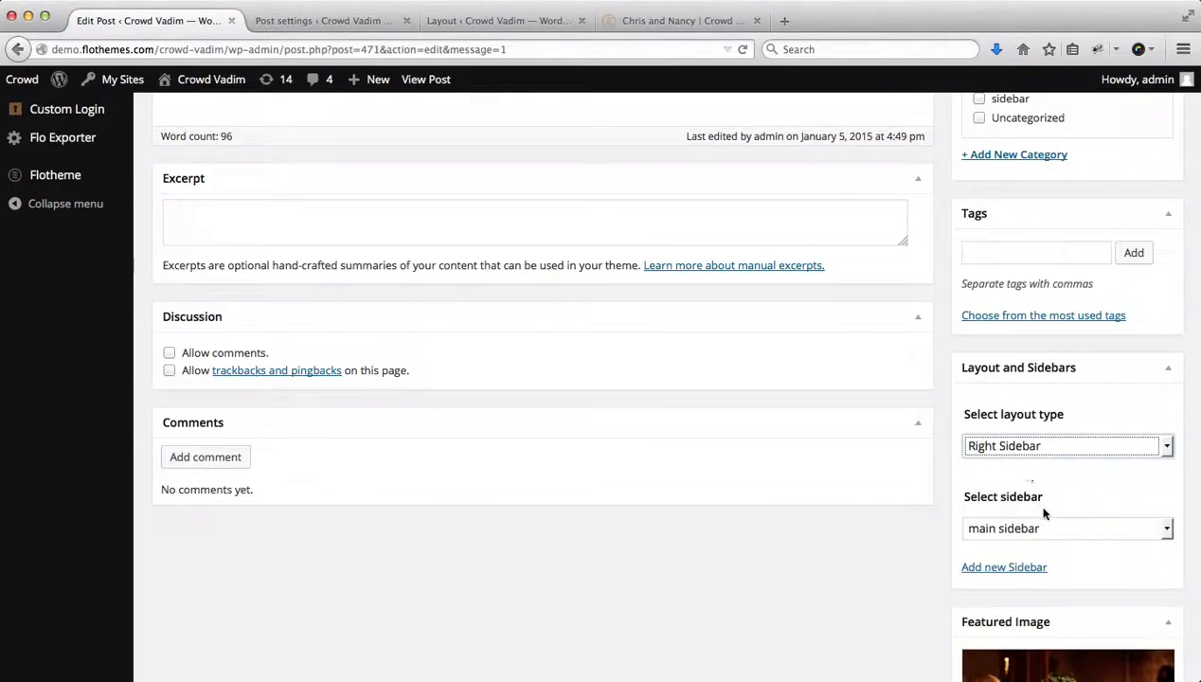
click(1076, 529)
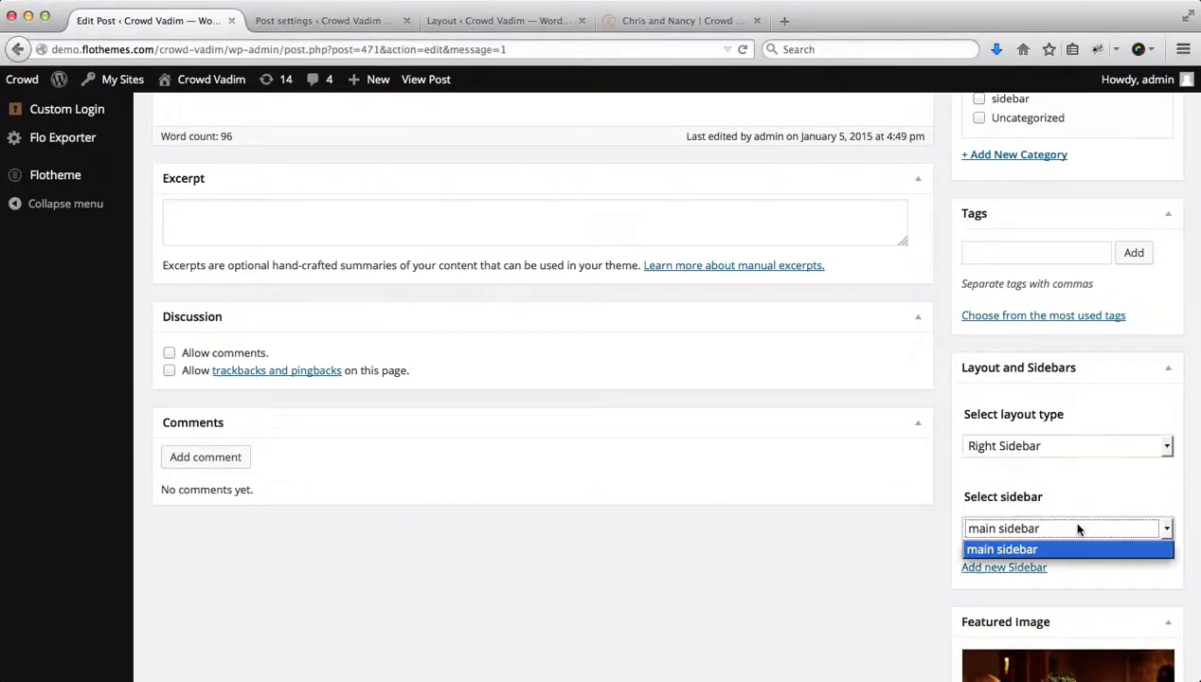
click(1014, 552)
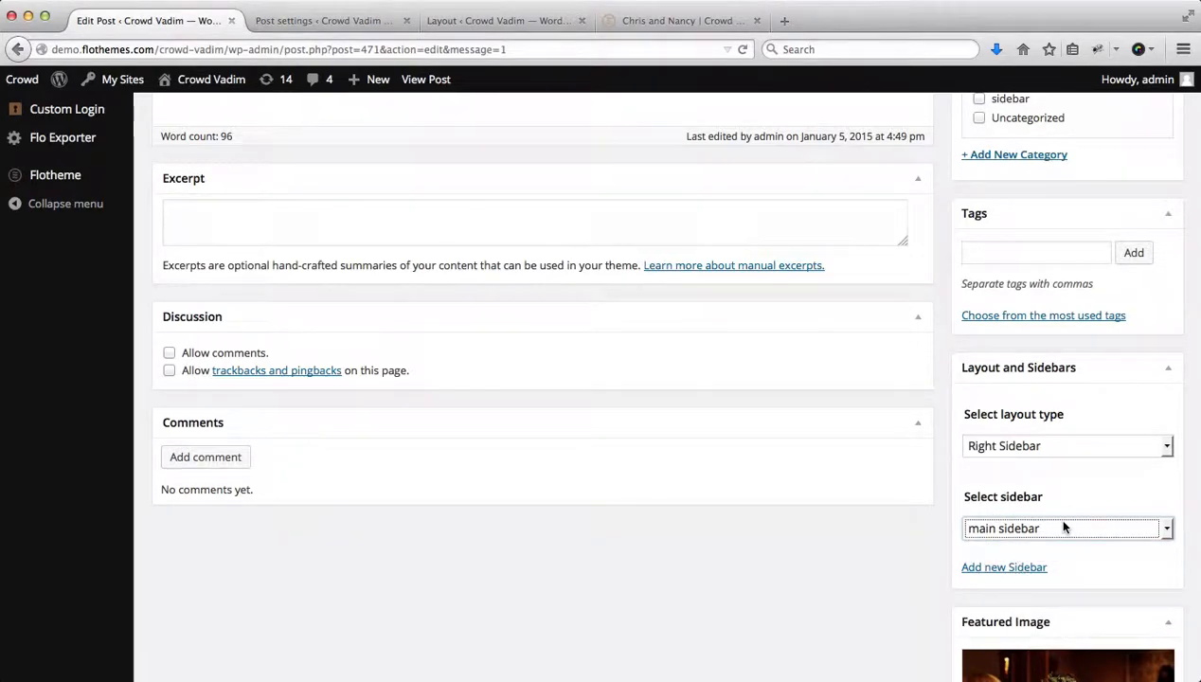
- Update the post to save the right sidebar layout
scroll(1063, 527, down, 1)
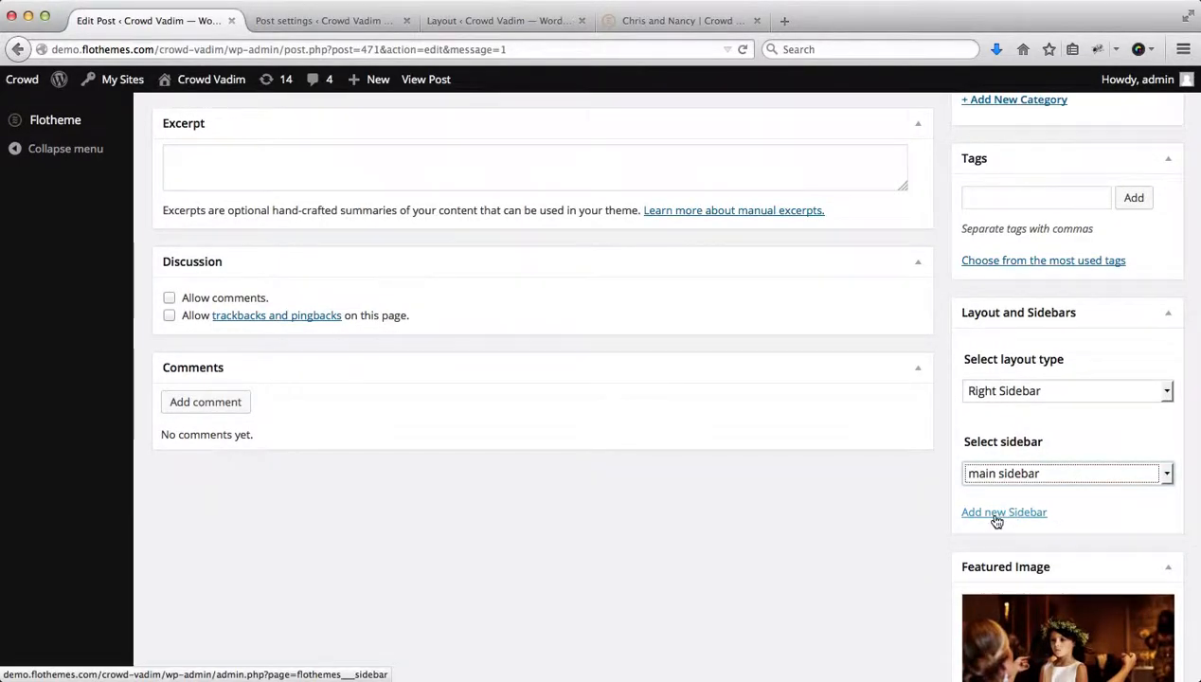
scroll(996, 521, down, 4)
scroll(995, 521, up, 4)
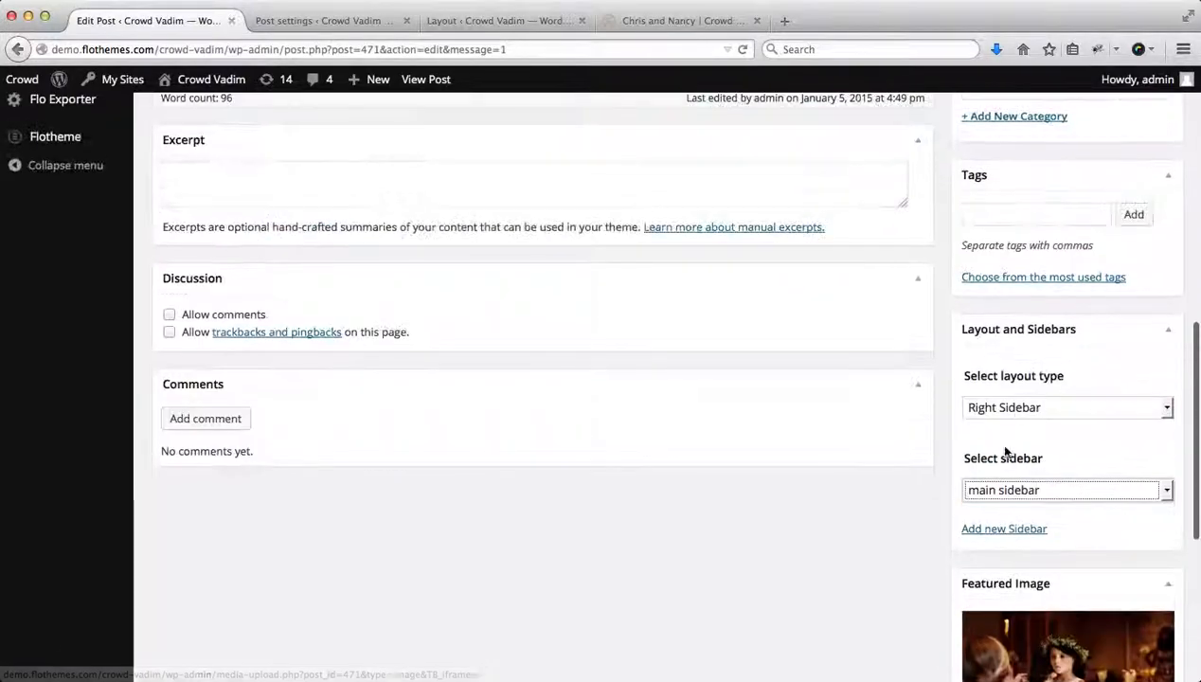
scroll(1029, 461, down, 5)
scroll(1029, 462, up, 10)
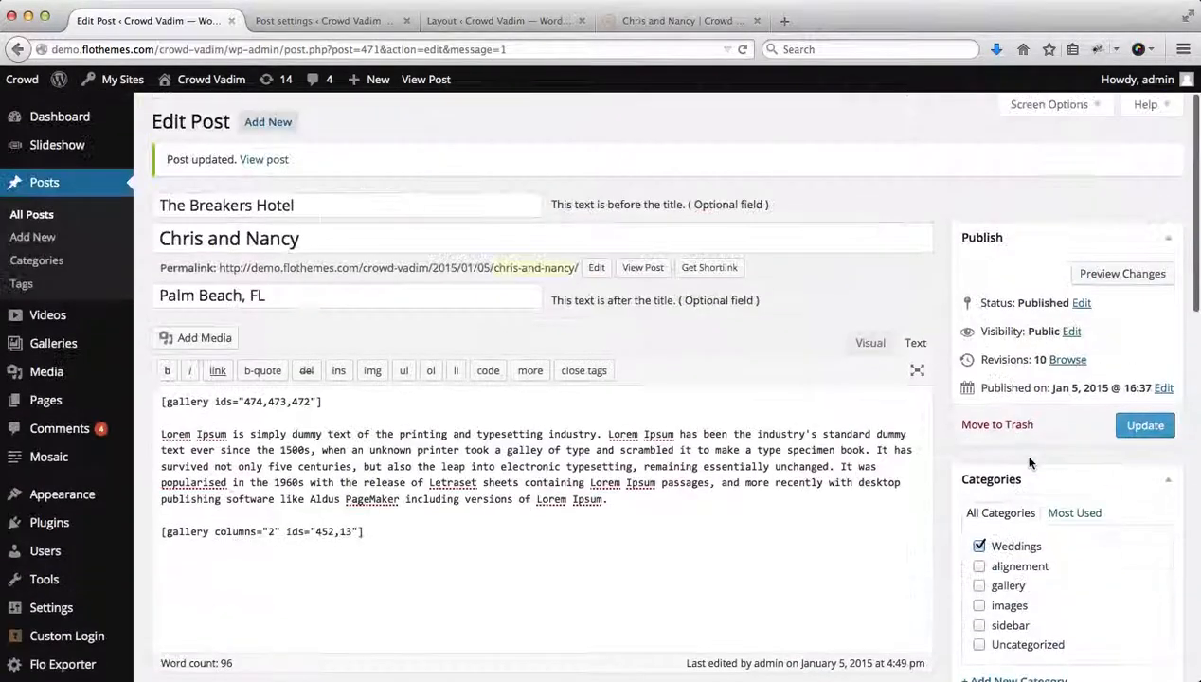
click(1135, 427)
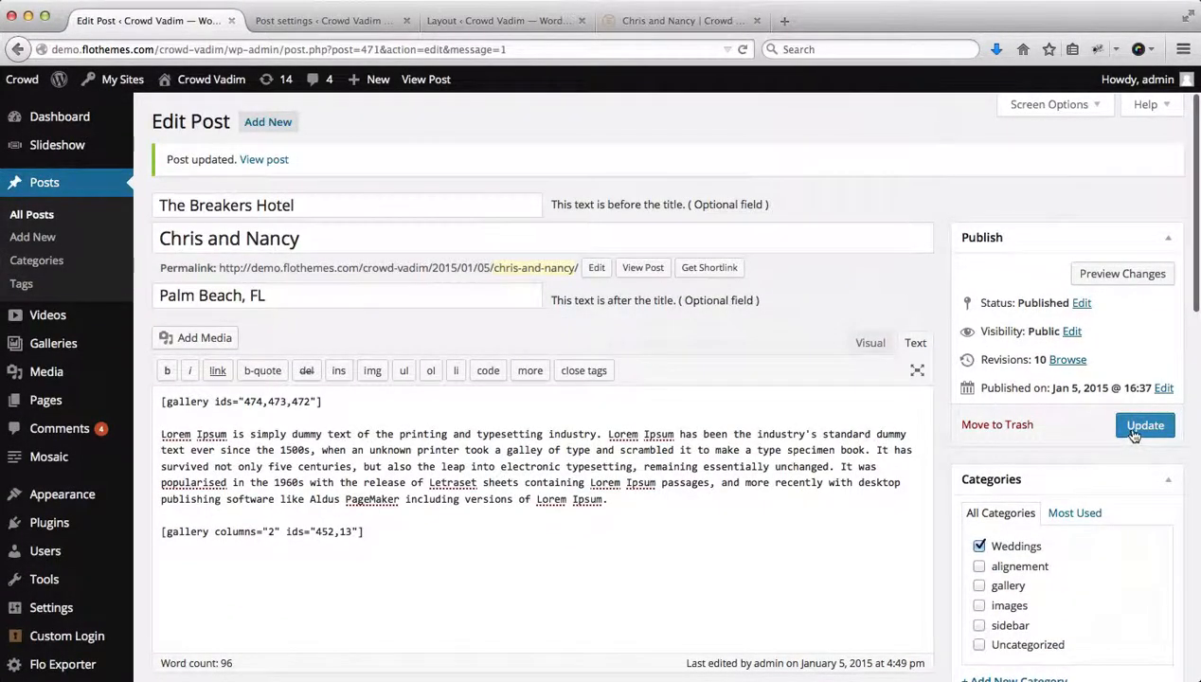
- Reload the live post page and examine how the sidebar appears beside the content
click(641, 20)
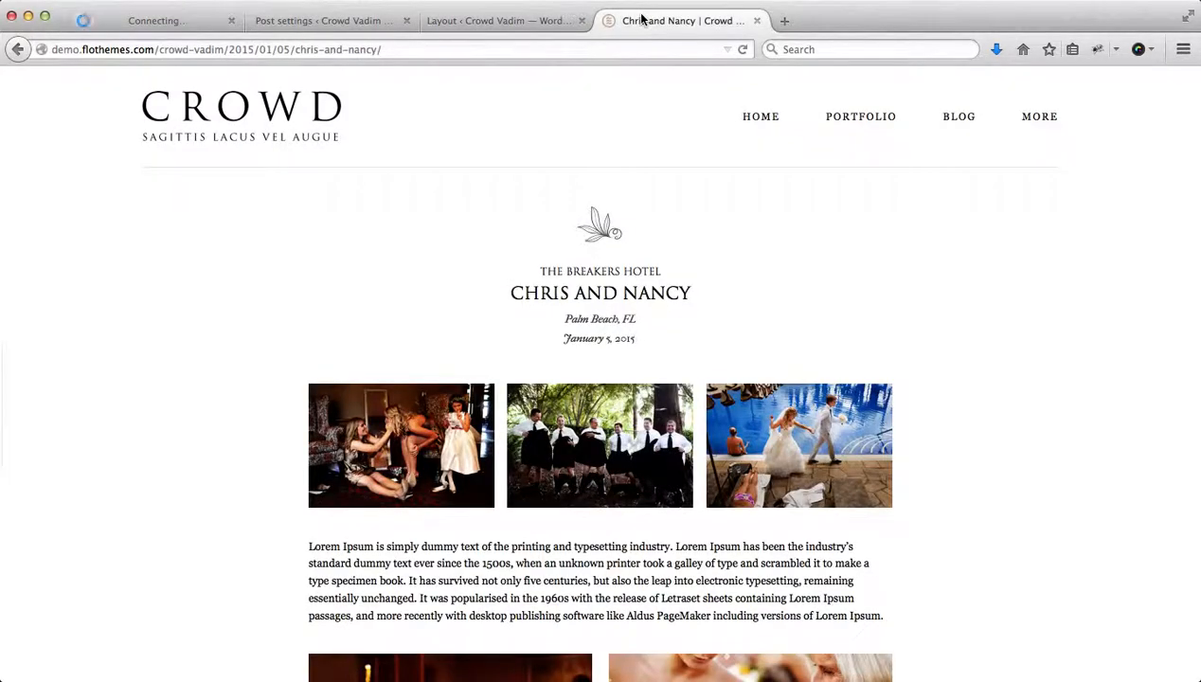
key(super+r)
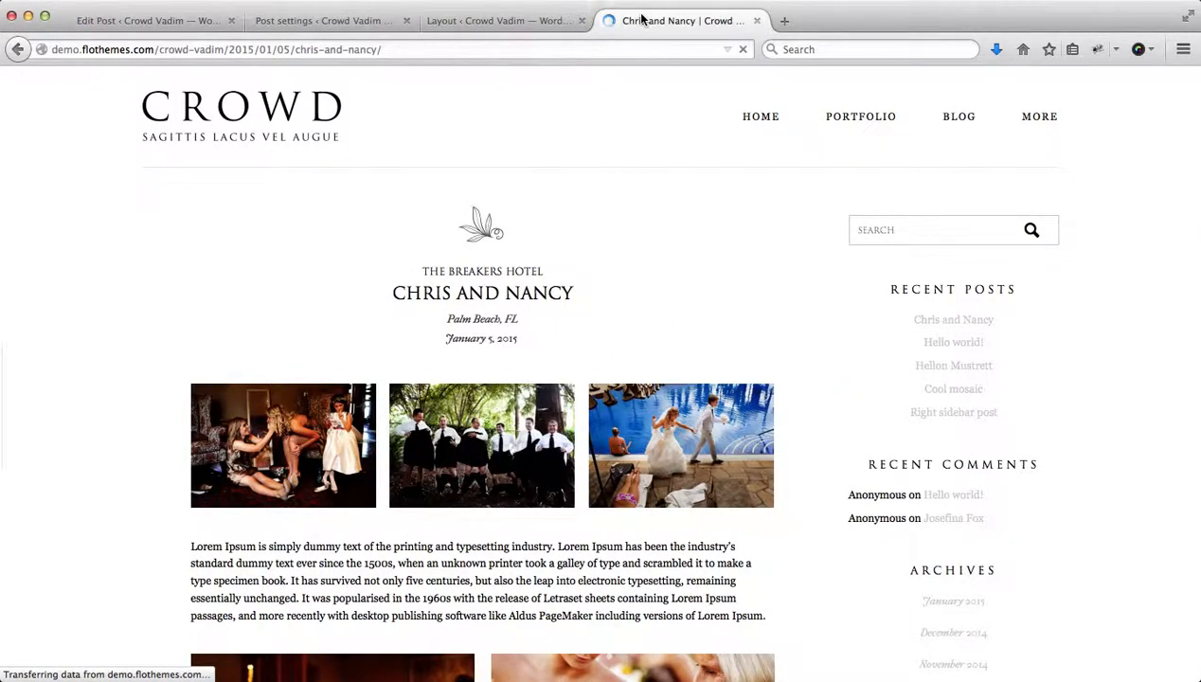
scroll(1002, 214, down, 5)
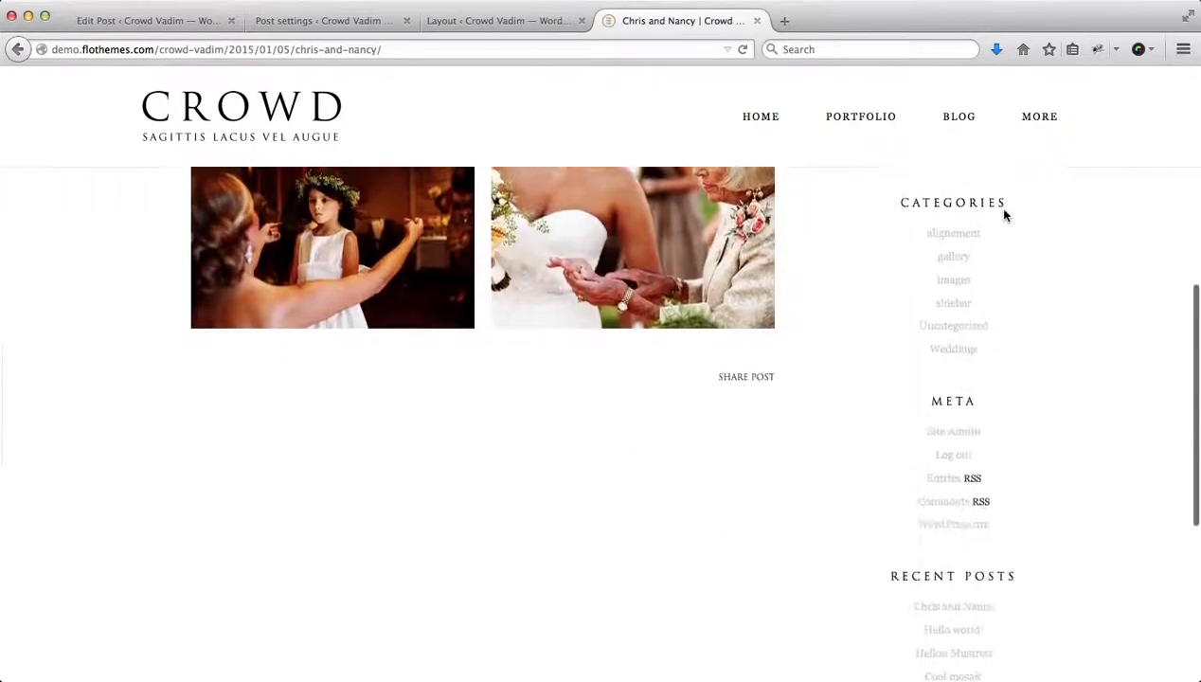
scroll(1005, 216, up, 5)
scroll(933, 420, down, 9)
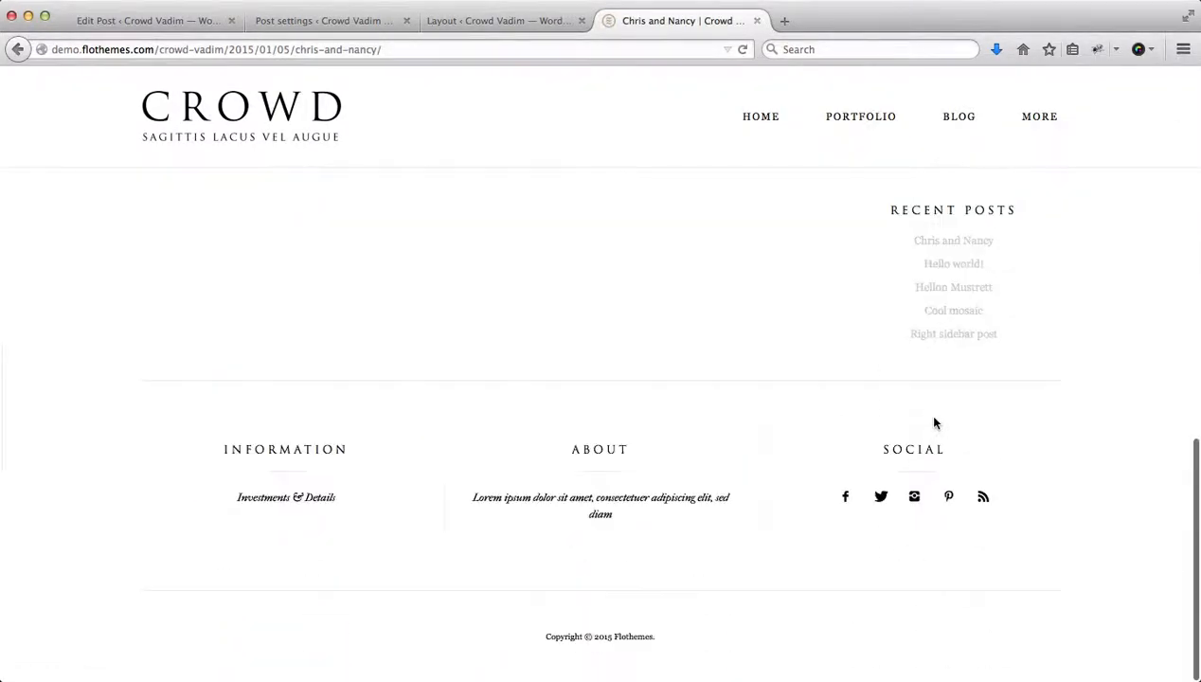
scroll(445, 260, up, 3)
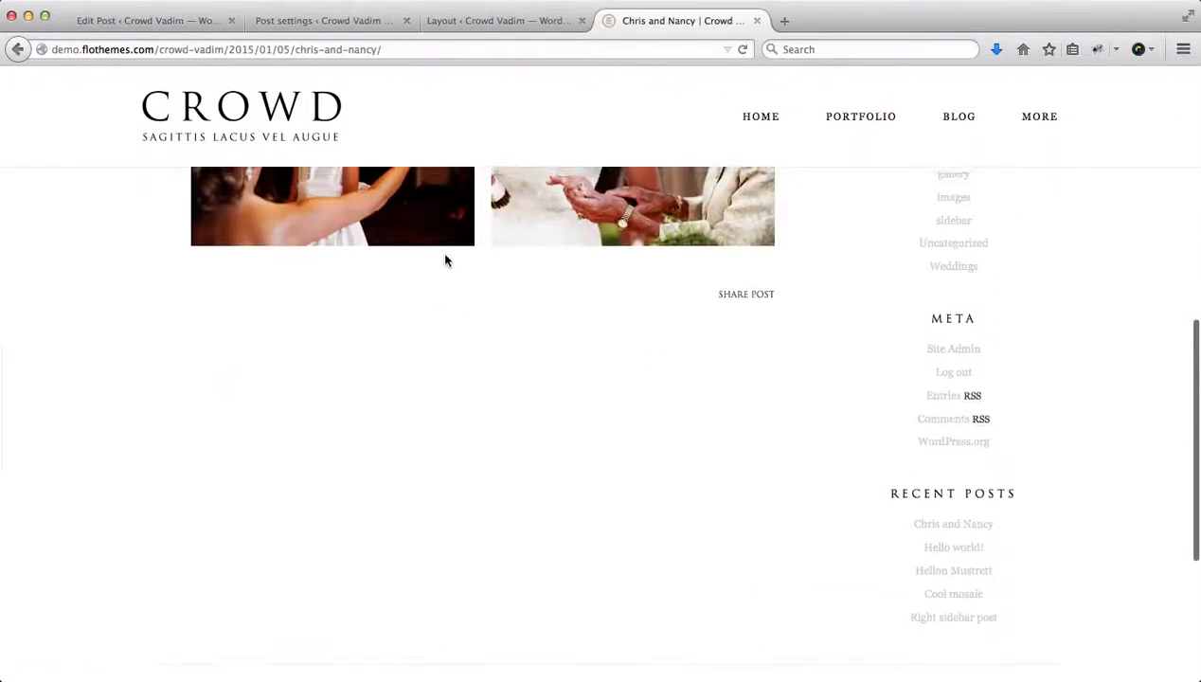
scroll(561, 342, up, 6)
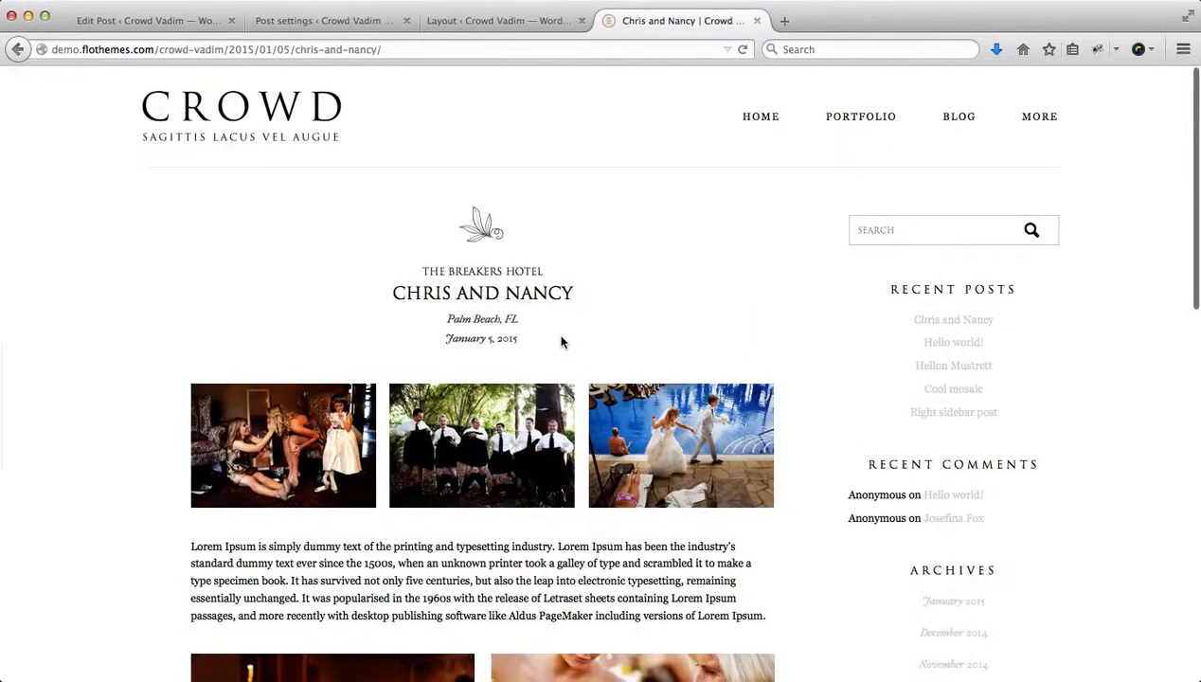
- Return to the post editor, set the layout type to Full Width, and update the post
key(ctrl+Tab)
scroll(938, 349, down, 10)
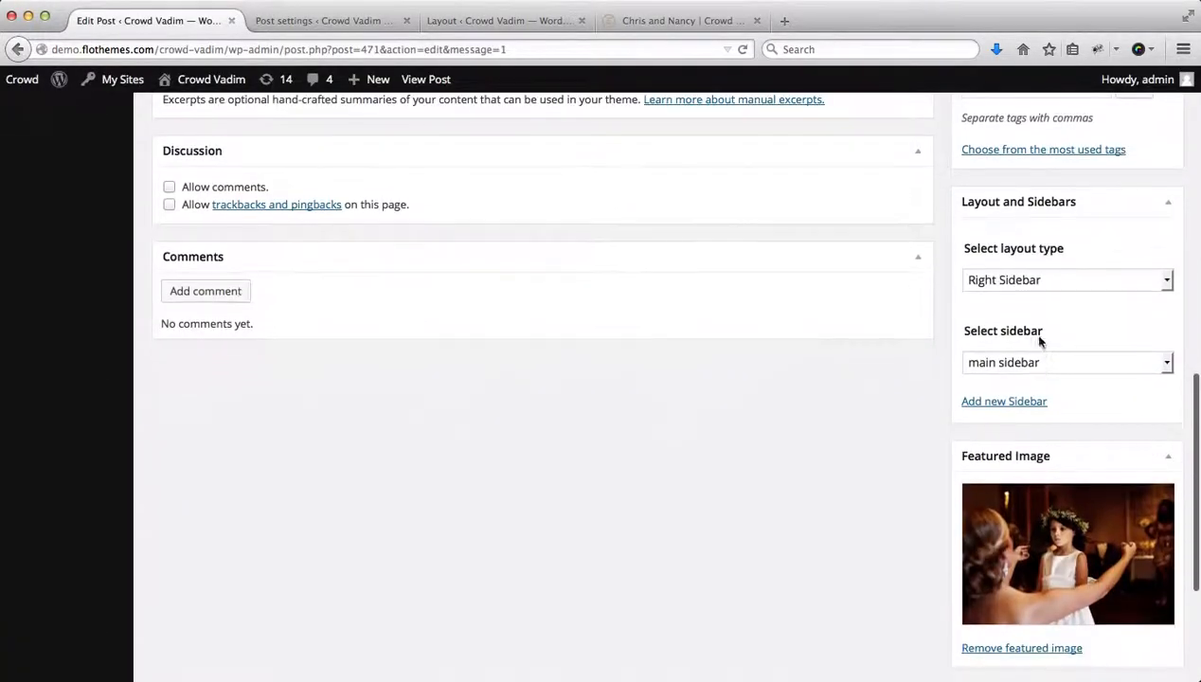
click(981, 278)
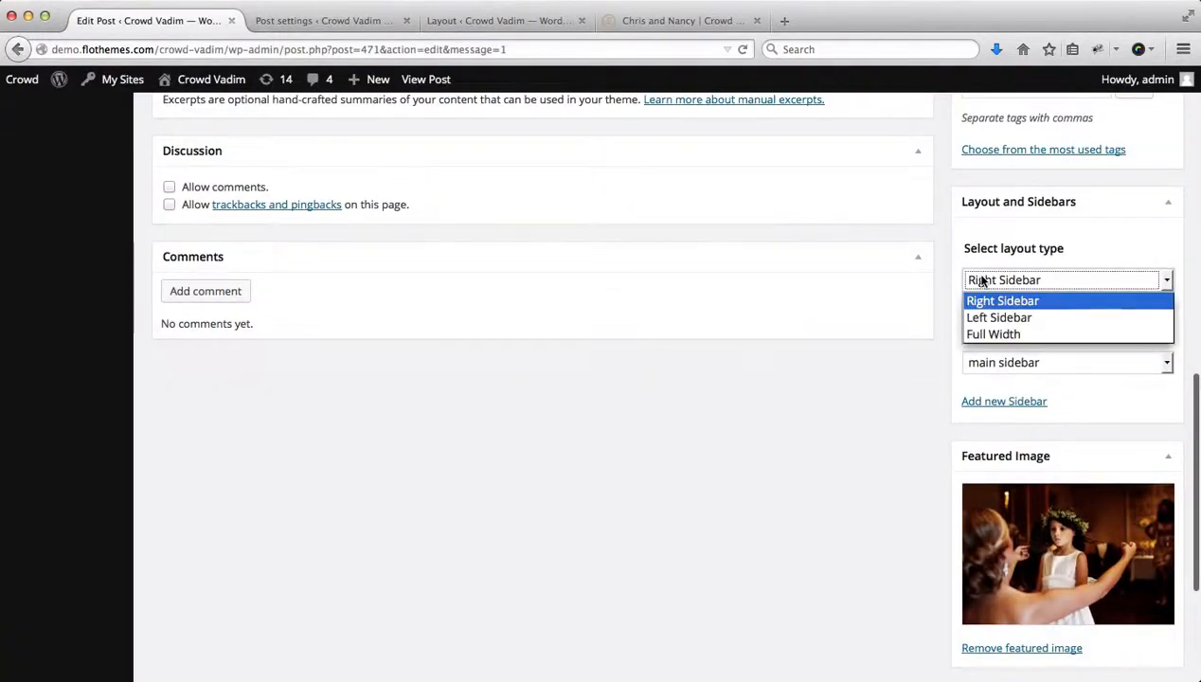
click(1018, 336)
scroll(557, 369, up, 10)
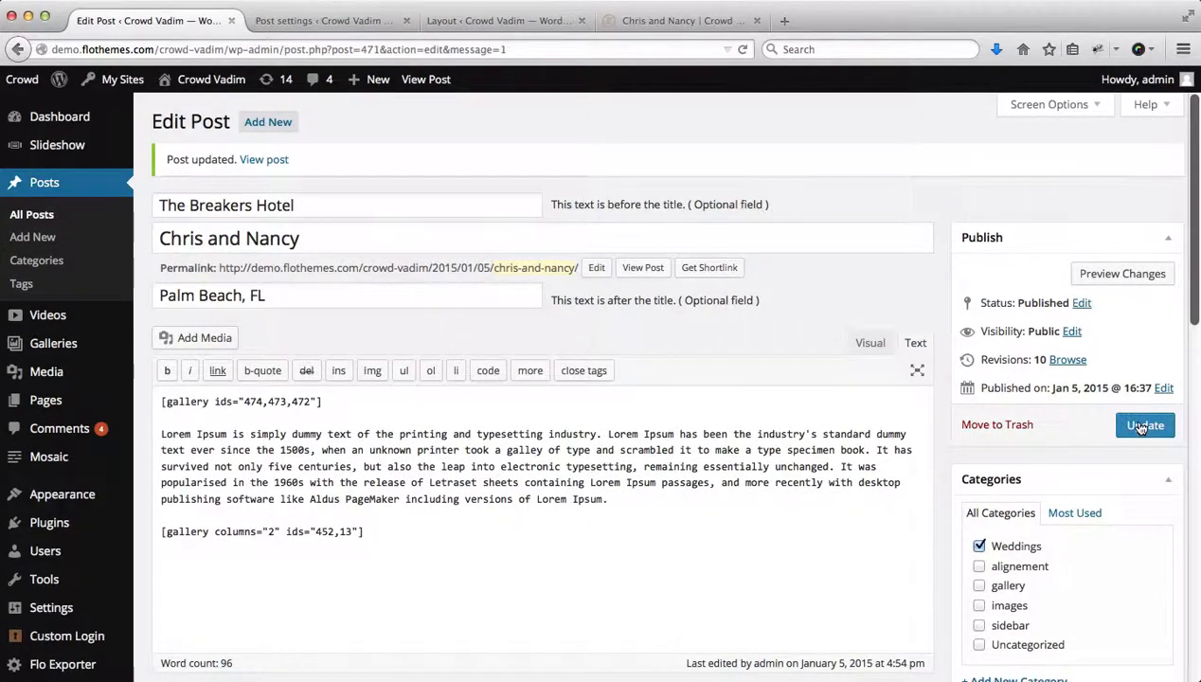
click(1143, 427)
- Open the theme's Layout page settings and review the available sidebar width options
click(296, 23)
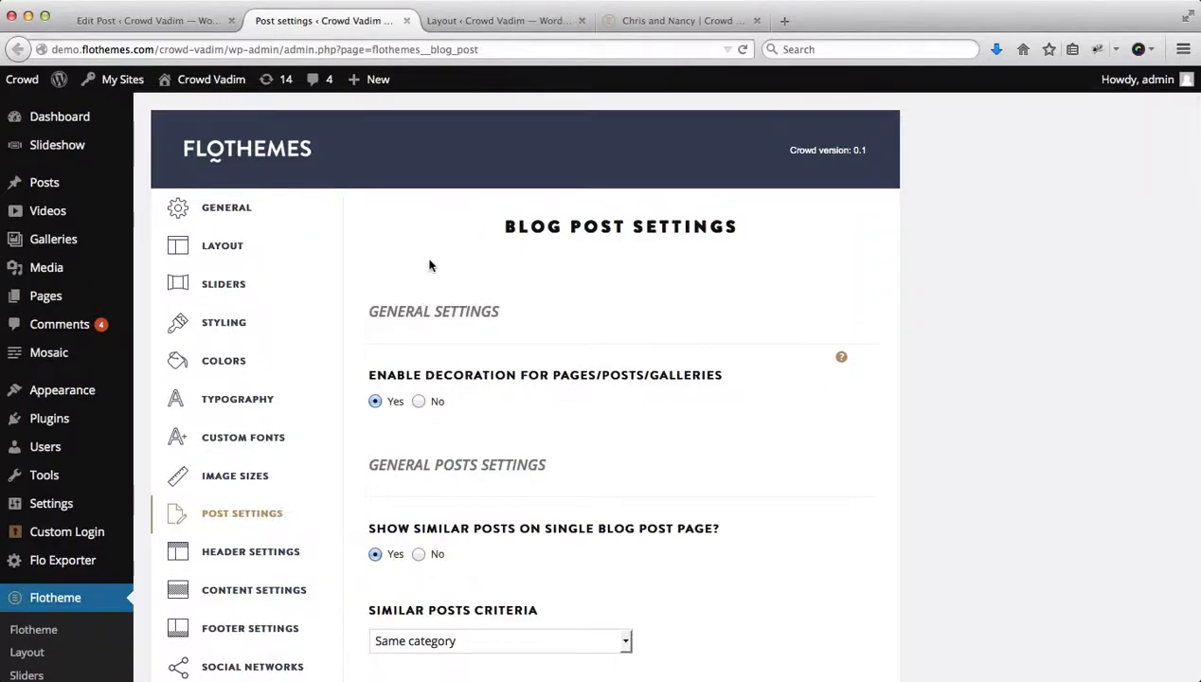
click(465, 29)
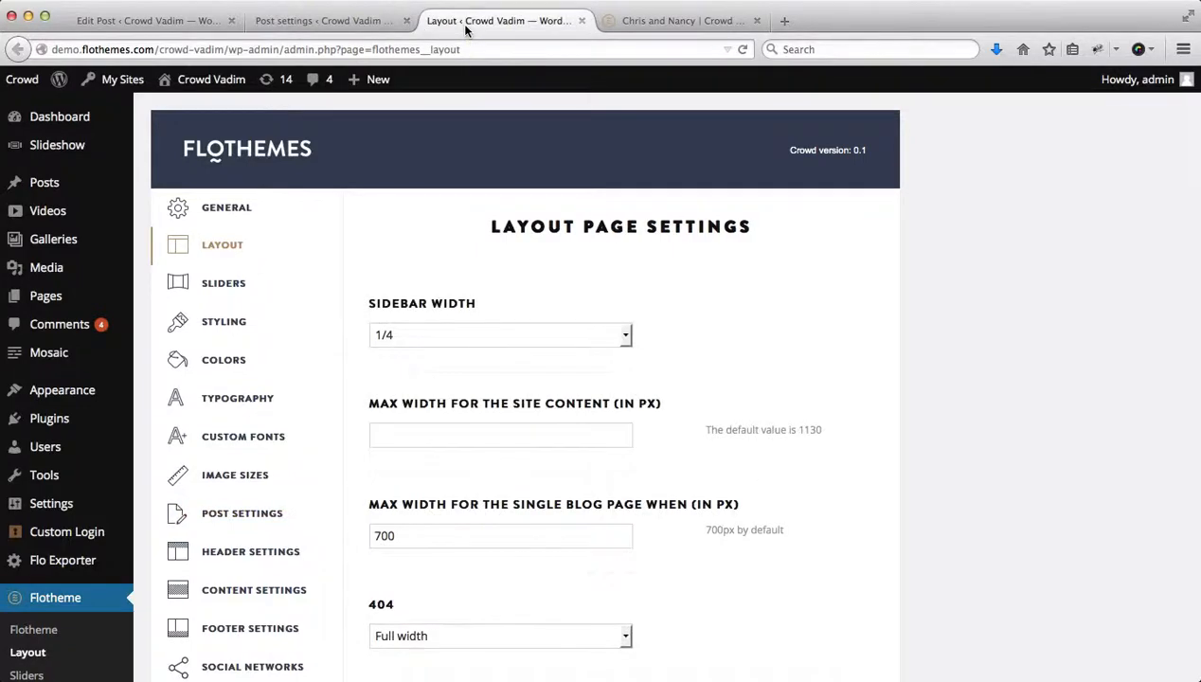
scroll(254, 240, down, 2)
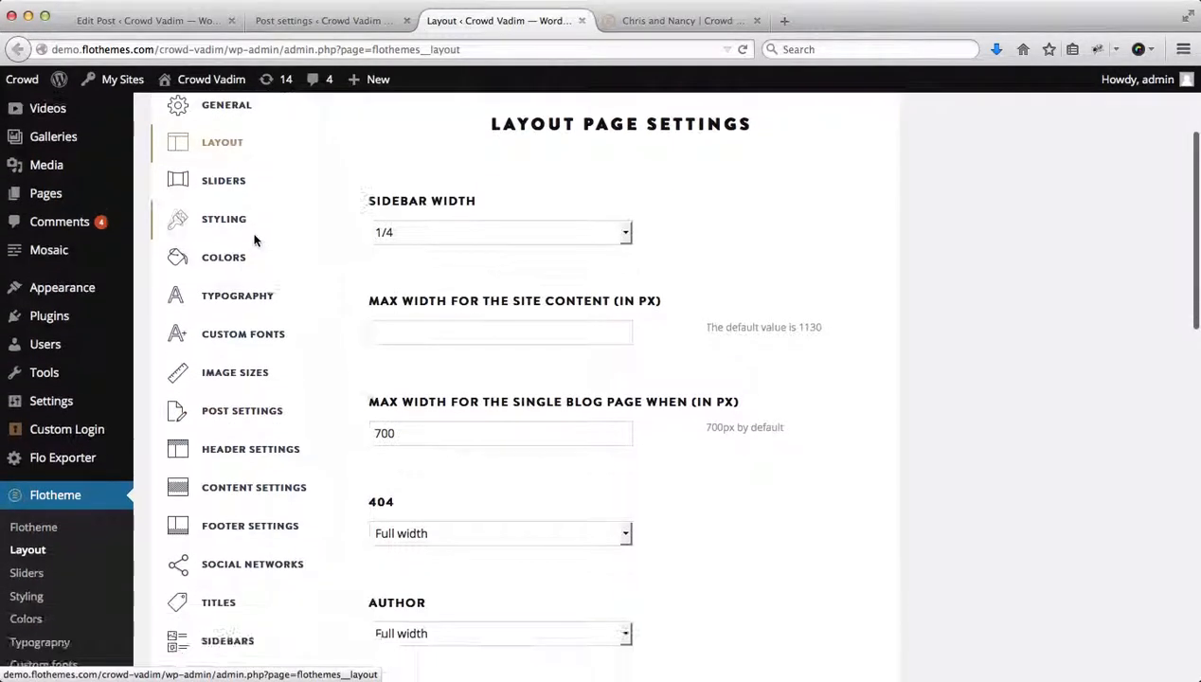
scroll(254, 241, down, 2)
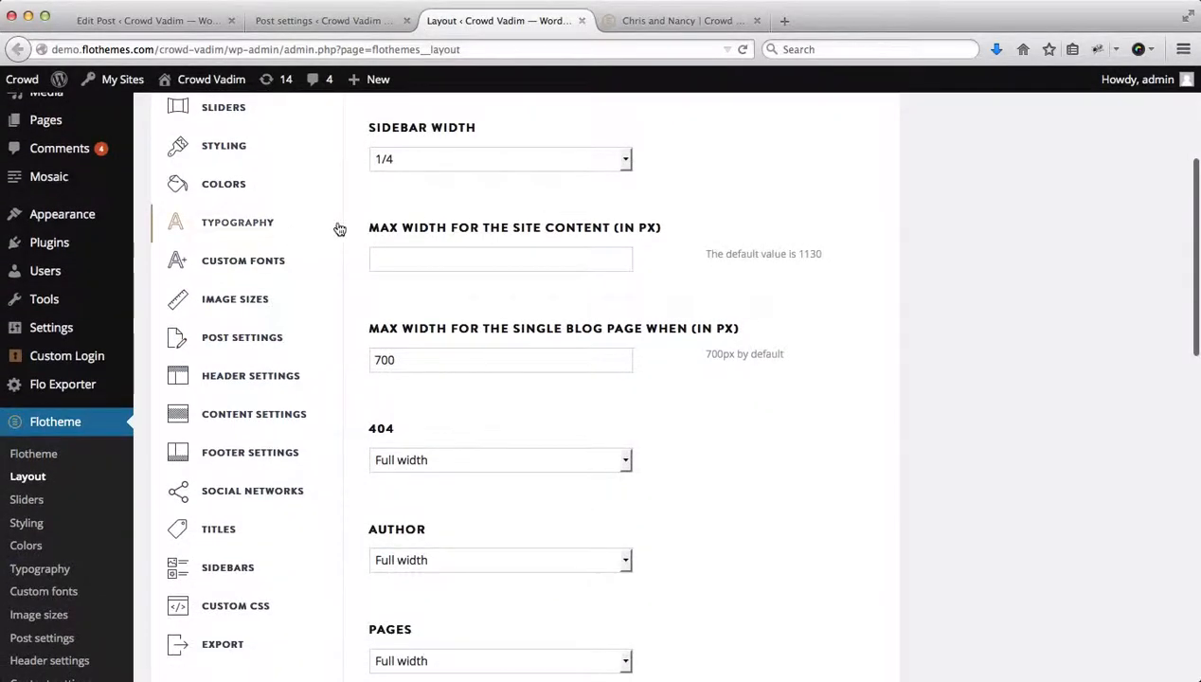
click(411, 163)
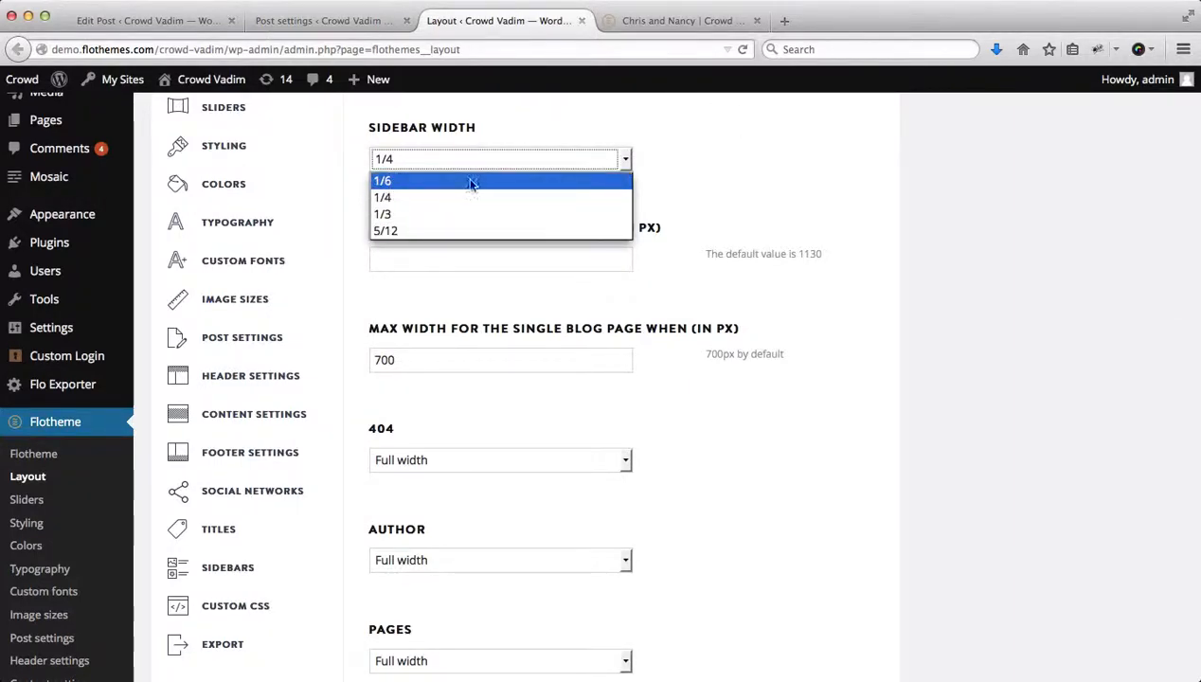
click(696, 170)
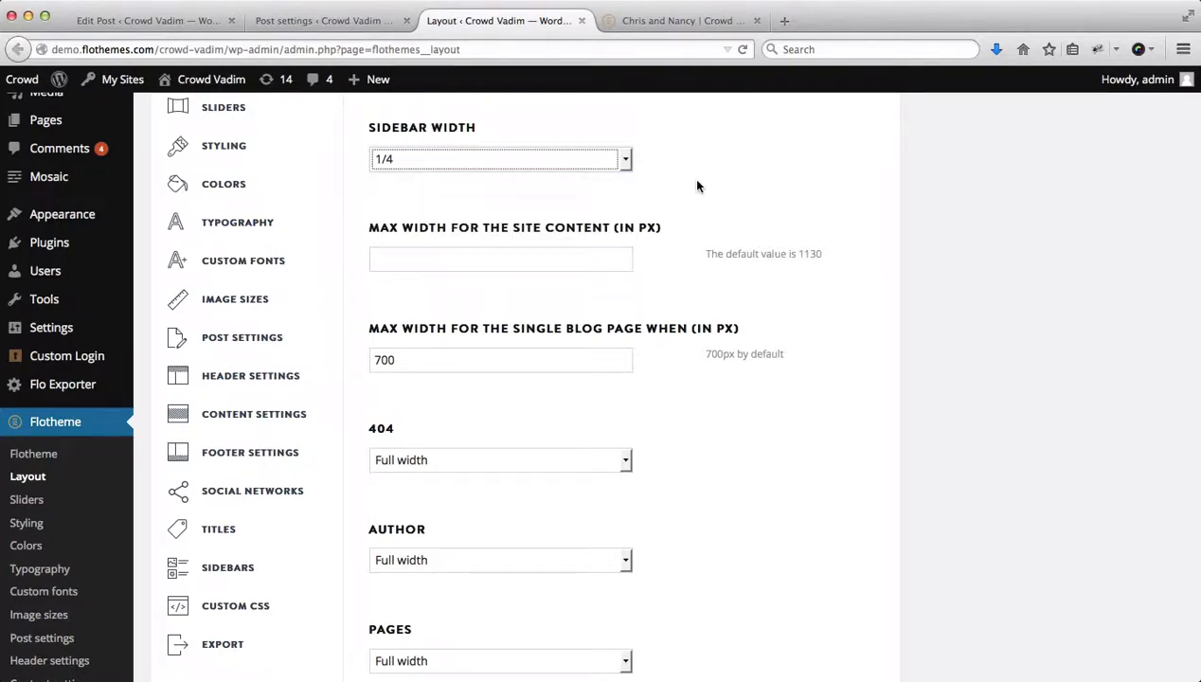
- Locate the maximum width setting for the single blog page, and reload the live post to check its full-width layout
scroll(633, 327, down, 4)
scroll(632, 327, up, 3)
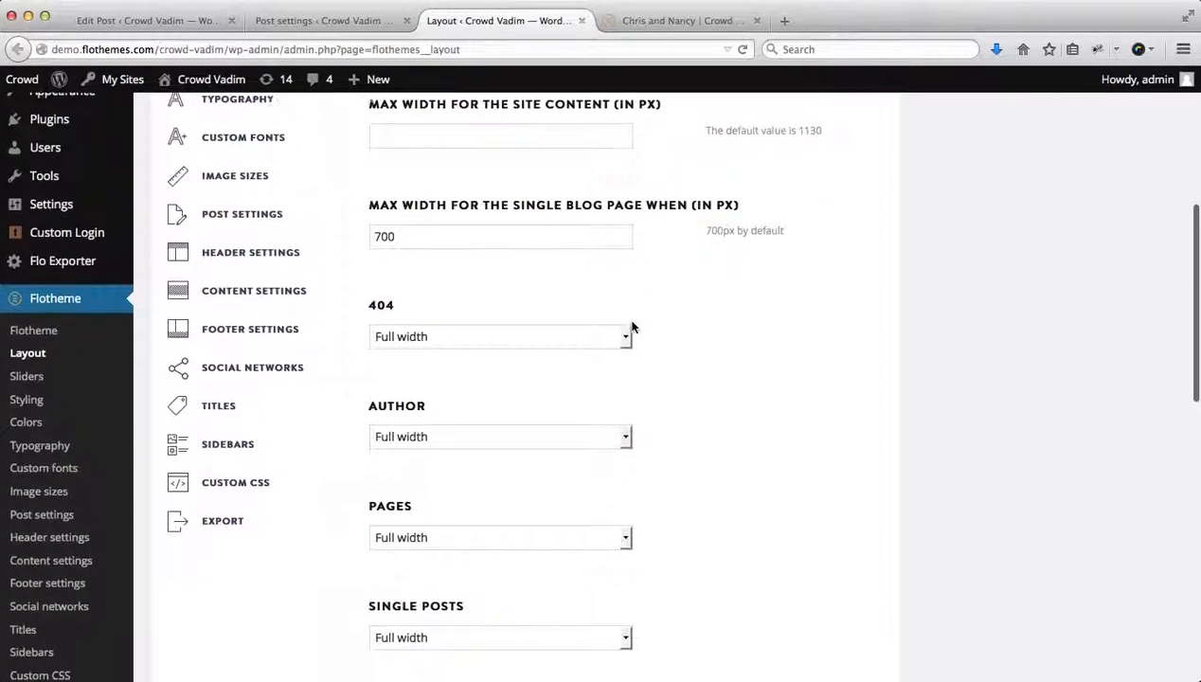
scroll(633, 327, down, 2)
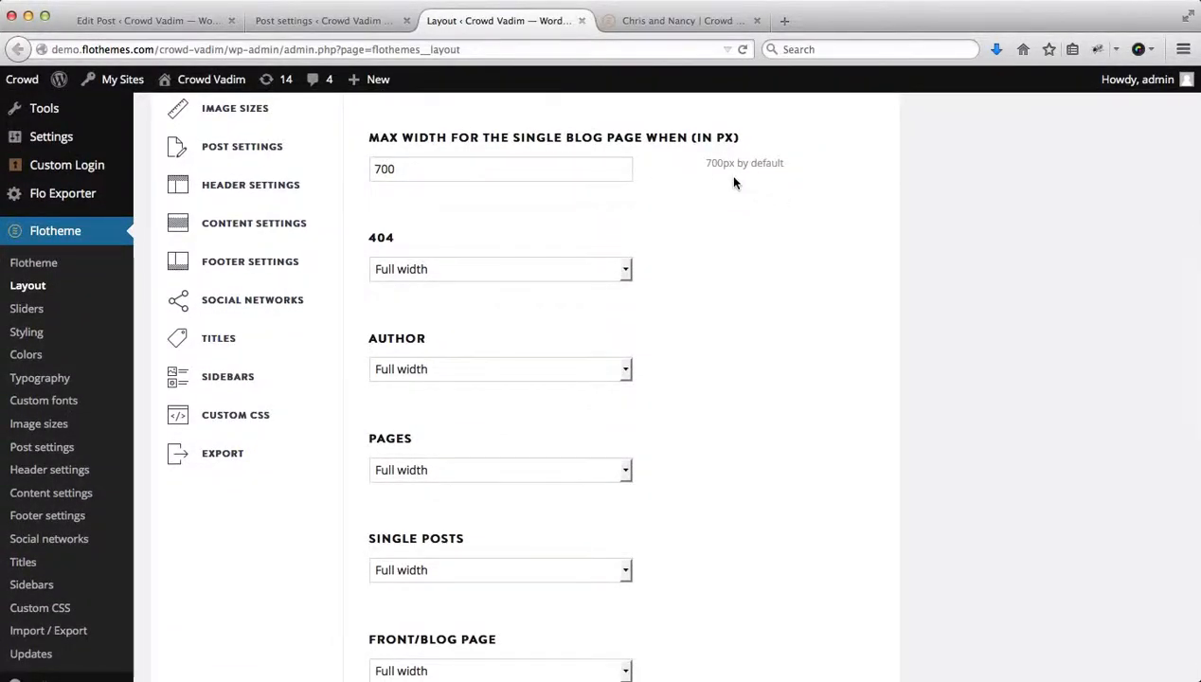
double_click(420, 171)
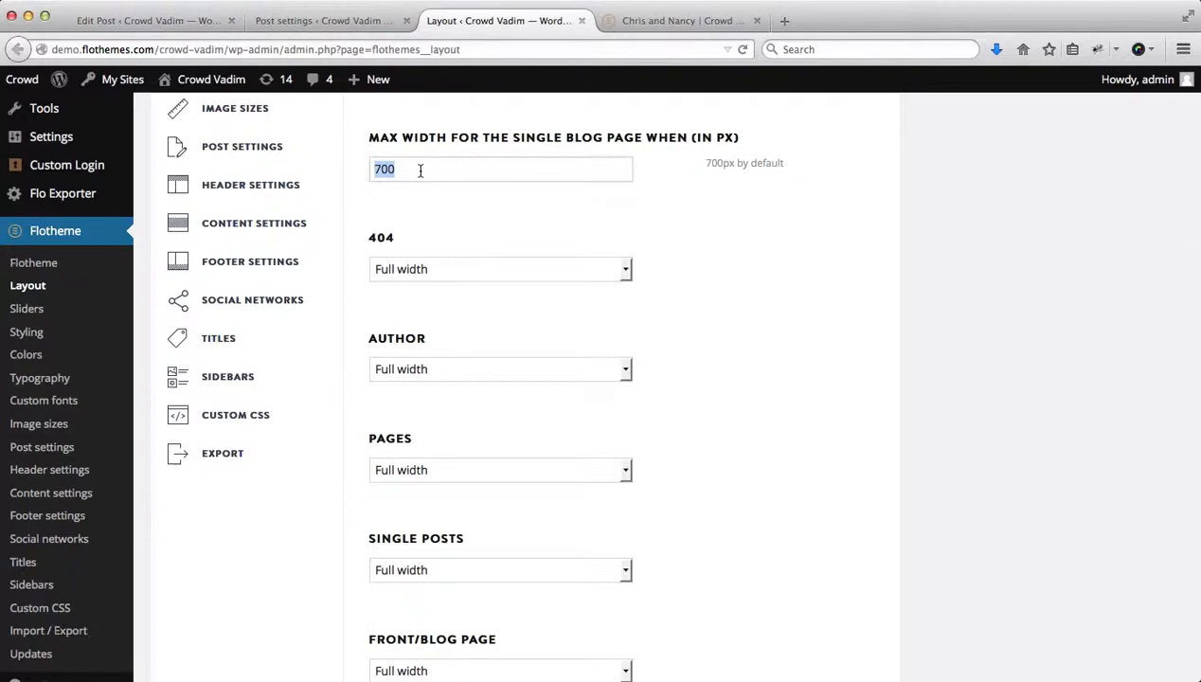
click(618, 21)
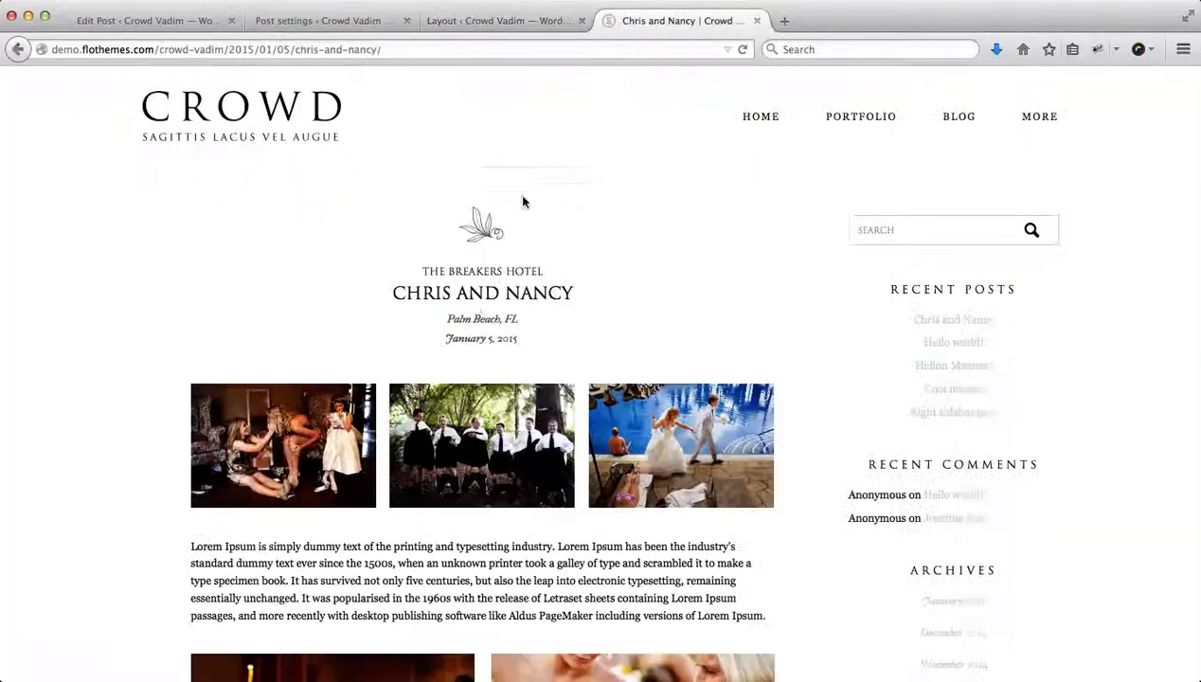
click(743, 49)
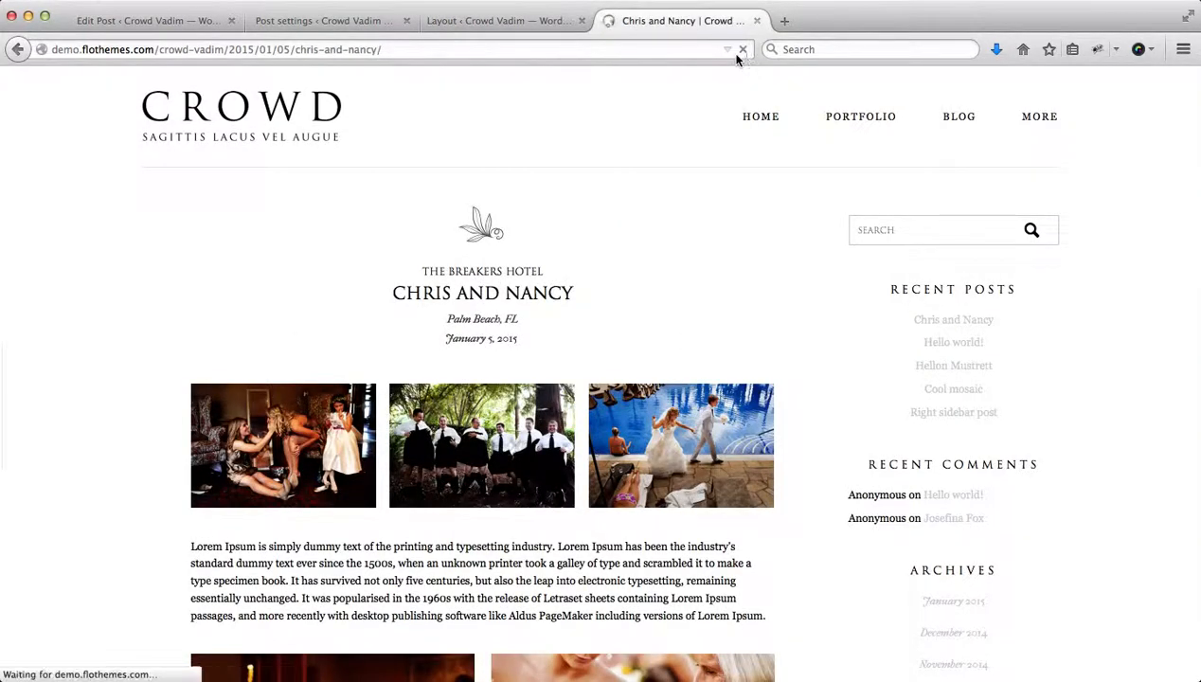
- Set the maximum width for the single blog page to 1000 px in the theme's Layout settings and update the settings
click(533, 23)
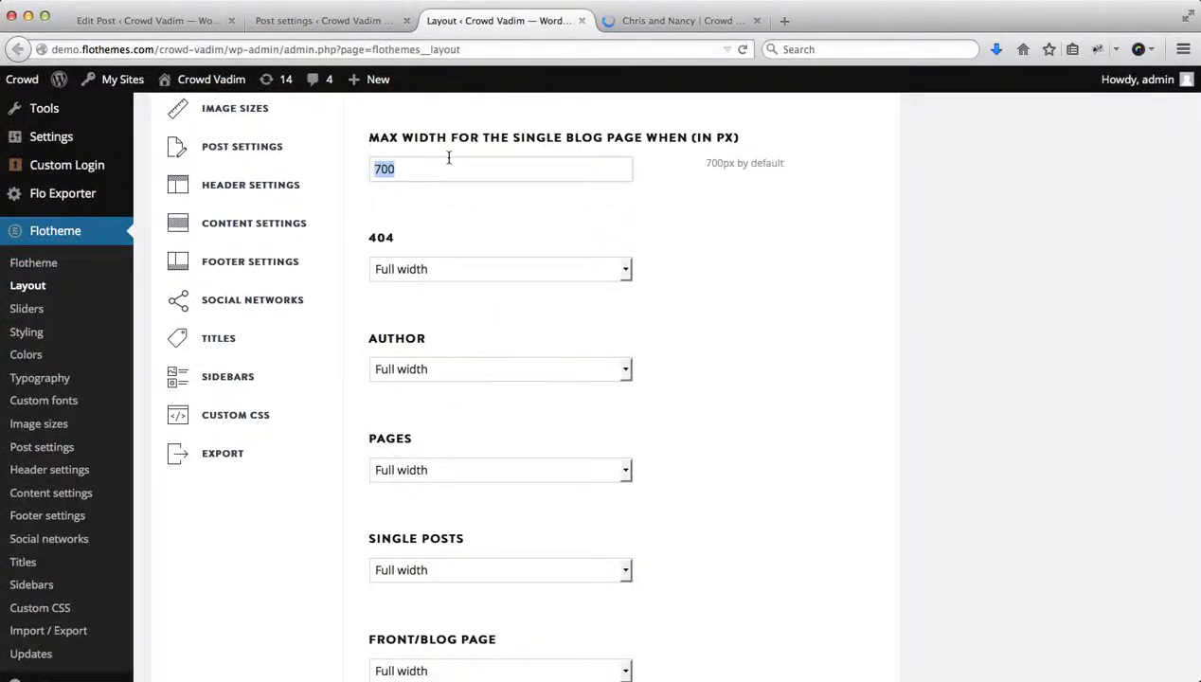
text(100)
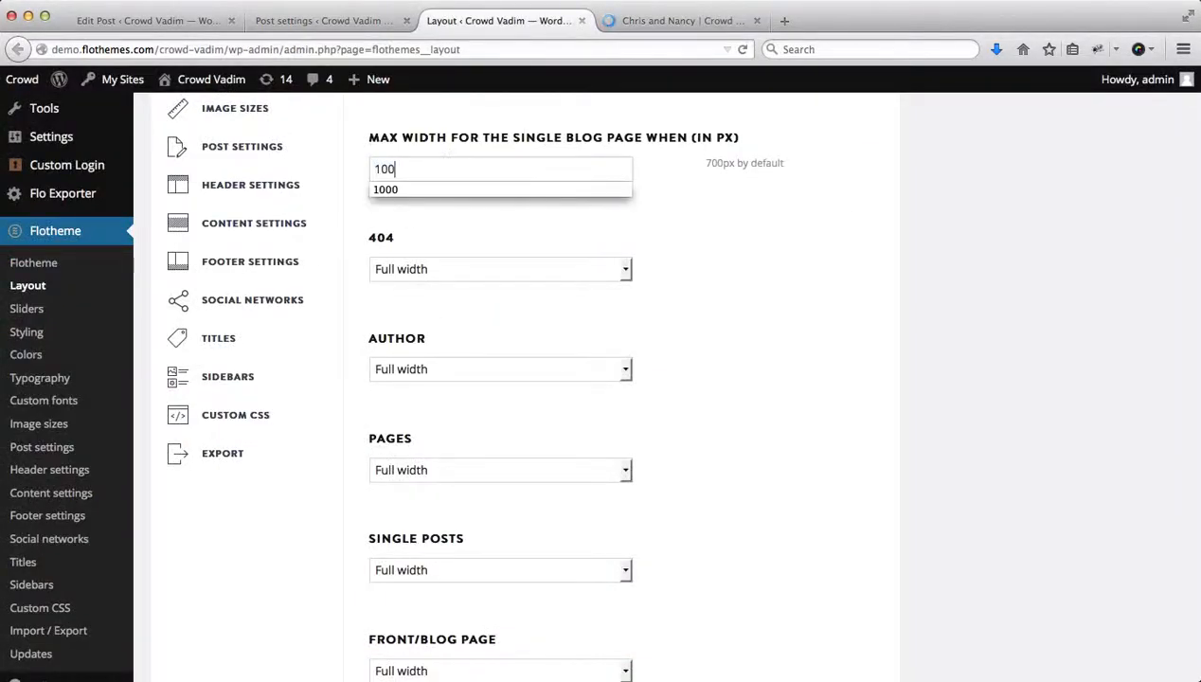
key(Tab)
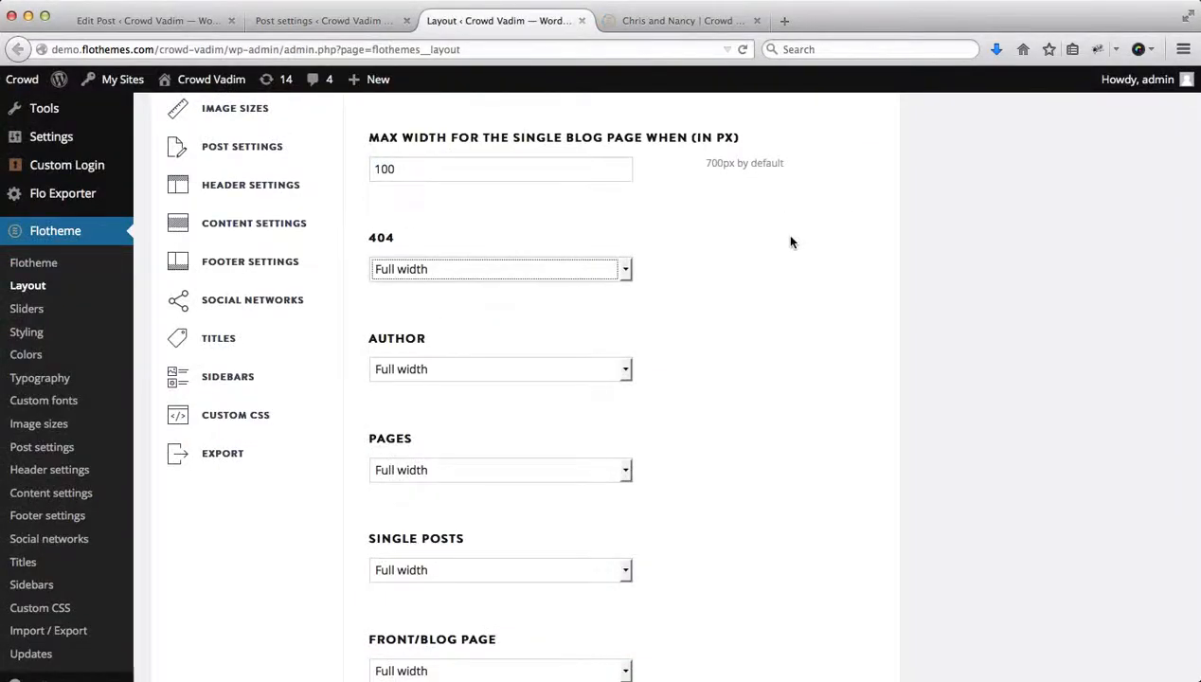
scroll(675, 260, down, 10)
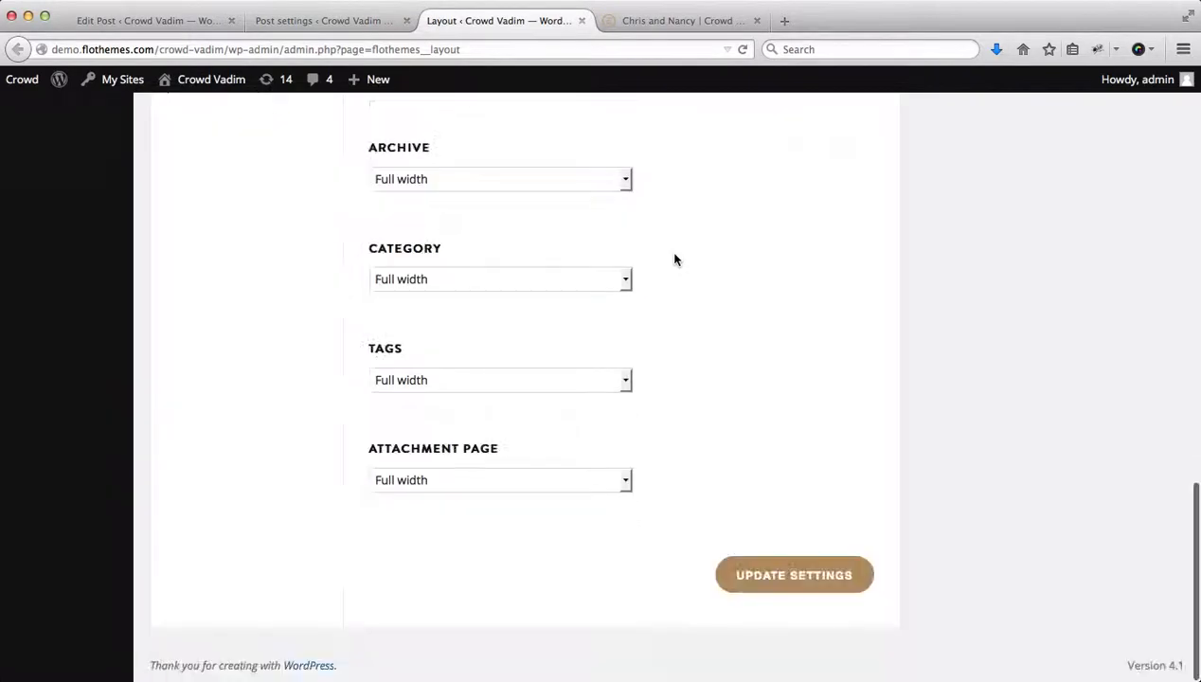
click(794, 588)
- Reload the live Chris and Nancy post and examine how wide its galleries and text appear
click(643, 24)
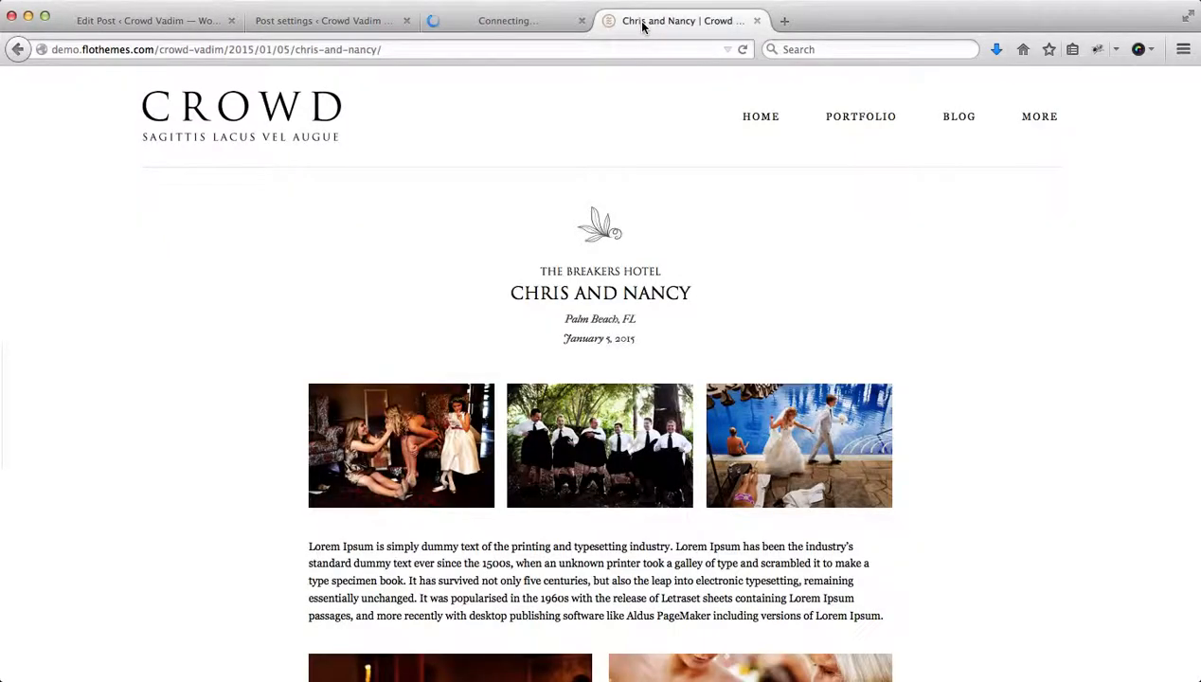
key(super+r)
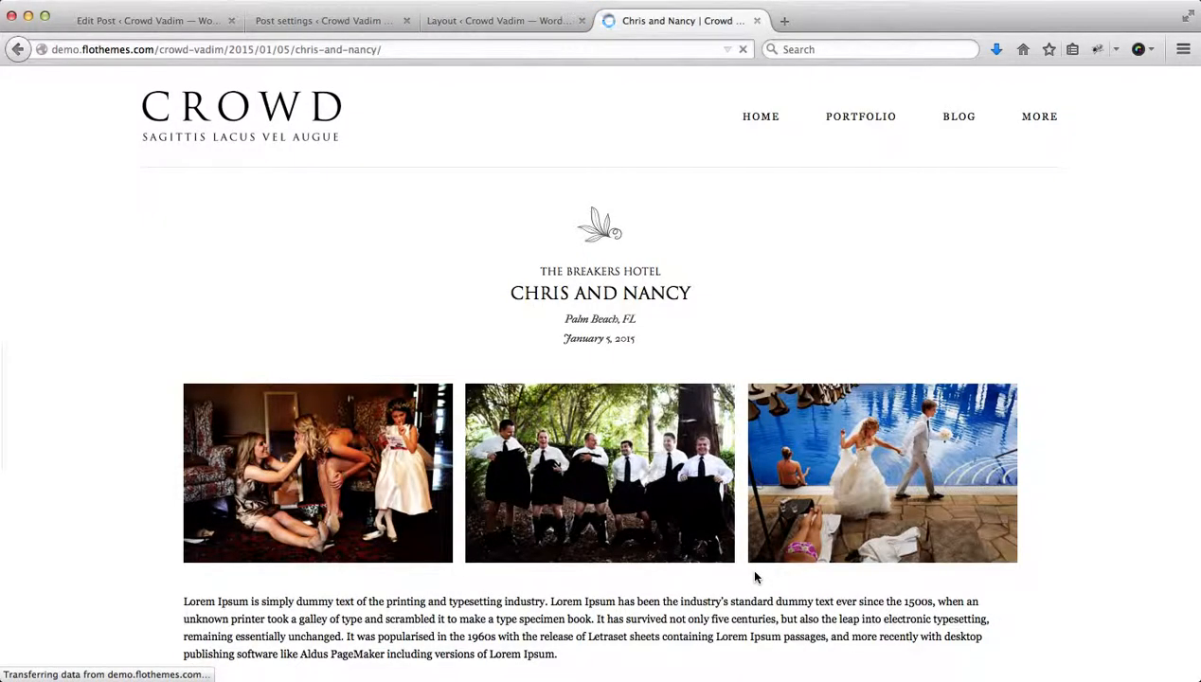
scroll(755, 577, down, 5)
scroll(755, 577, up, 4)
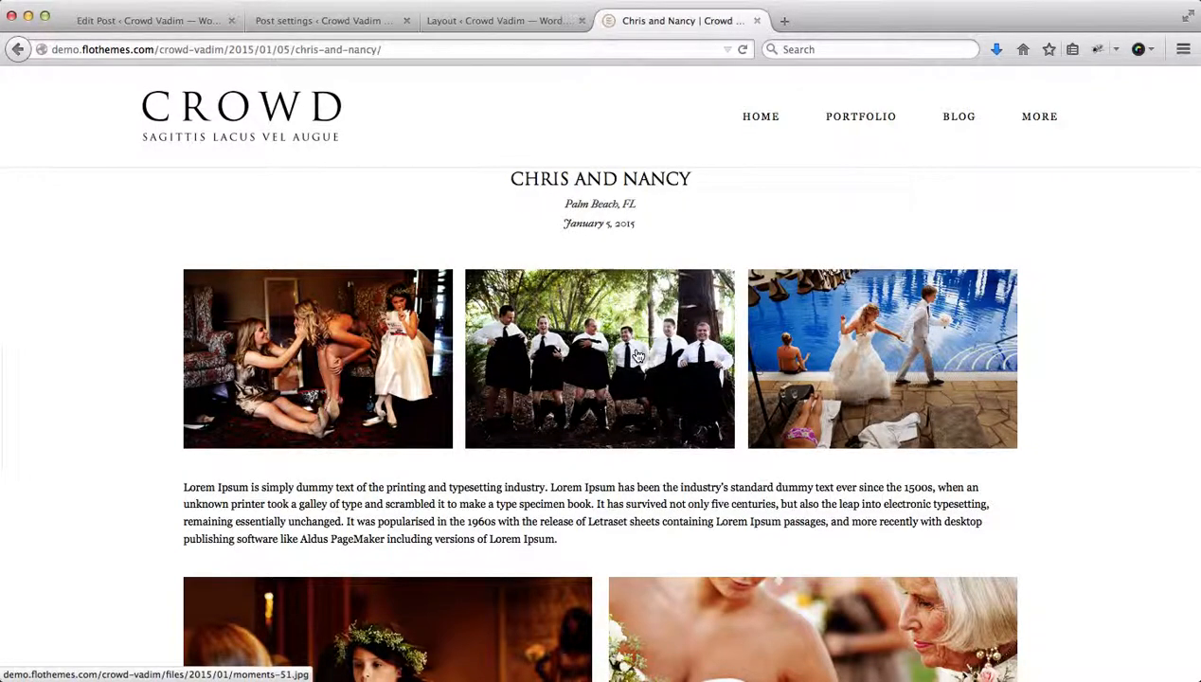
- Review the theme's default layout options for single posts, and compare them with the layout type setting in the post editor
key(ctrl+shift+Tab)
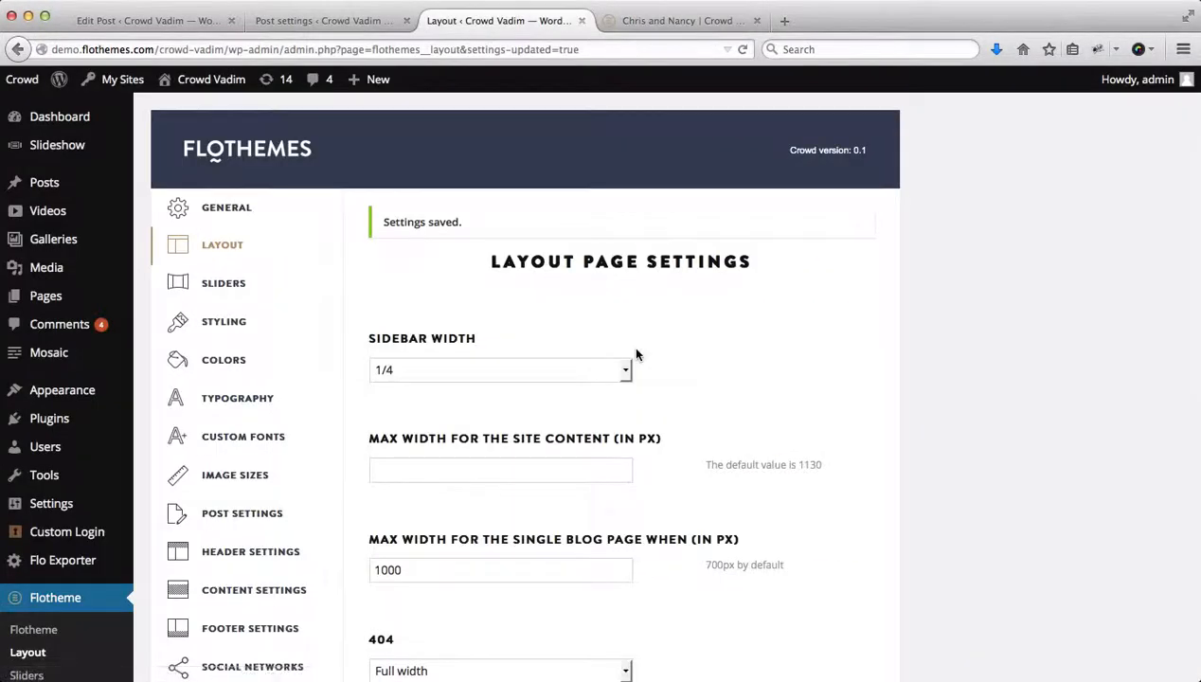
scroll(782, 381, down, 8)
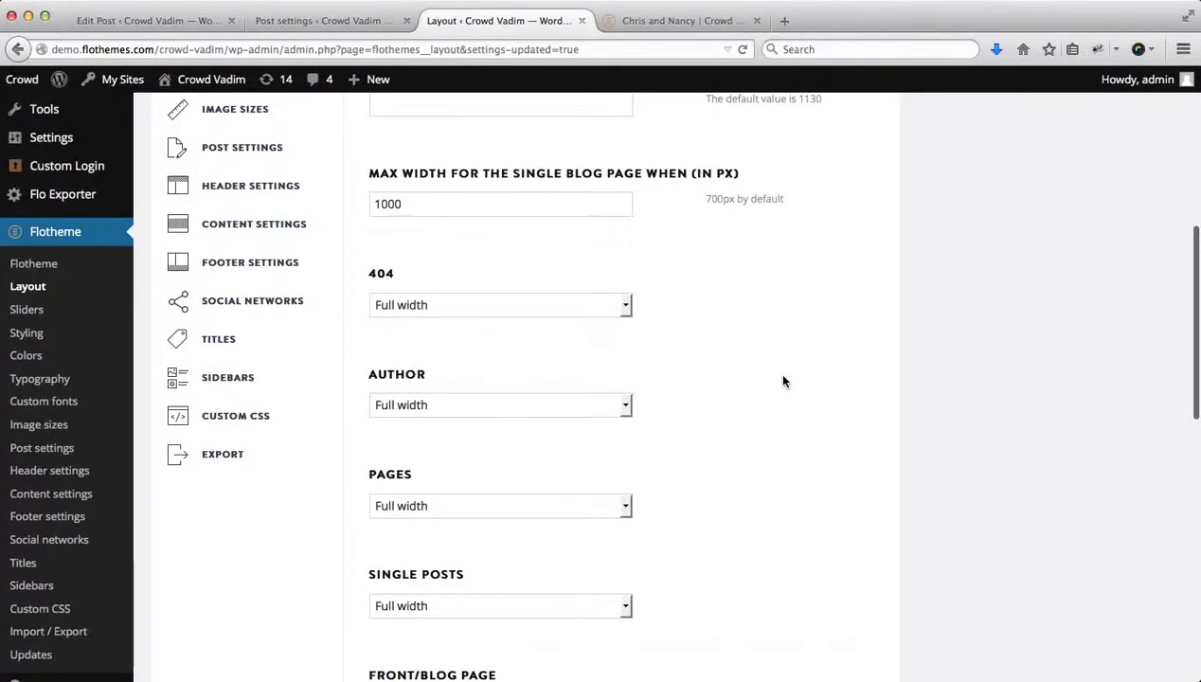
scroll(783, 381, down, 5)
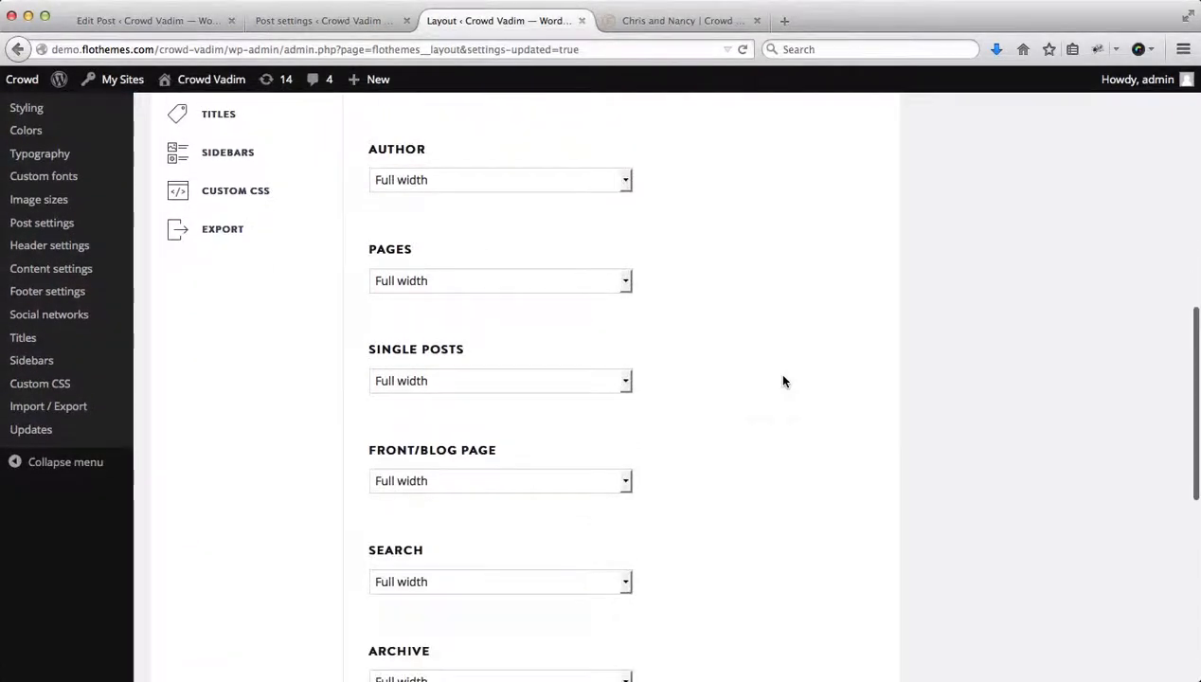
scroll(782, 381, down, 1)
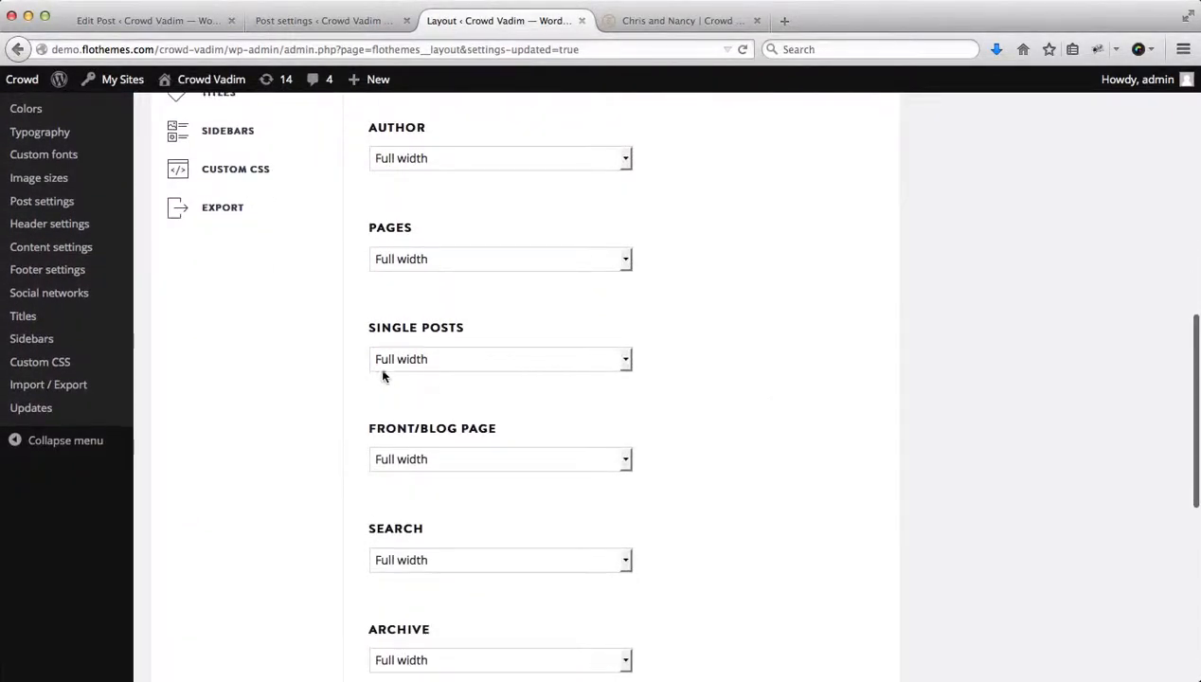
click(450, 363)
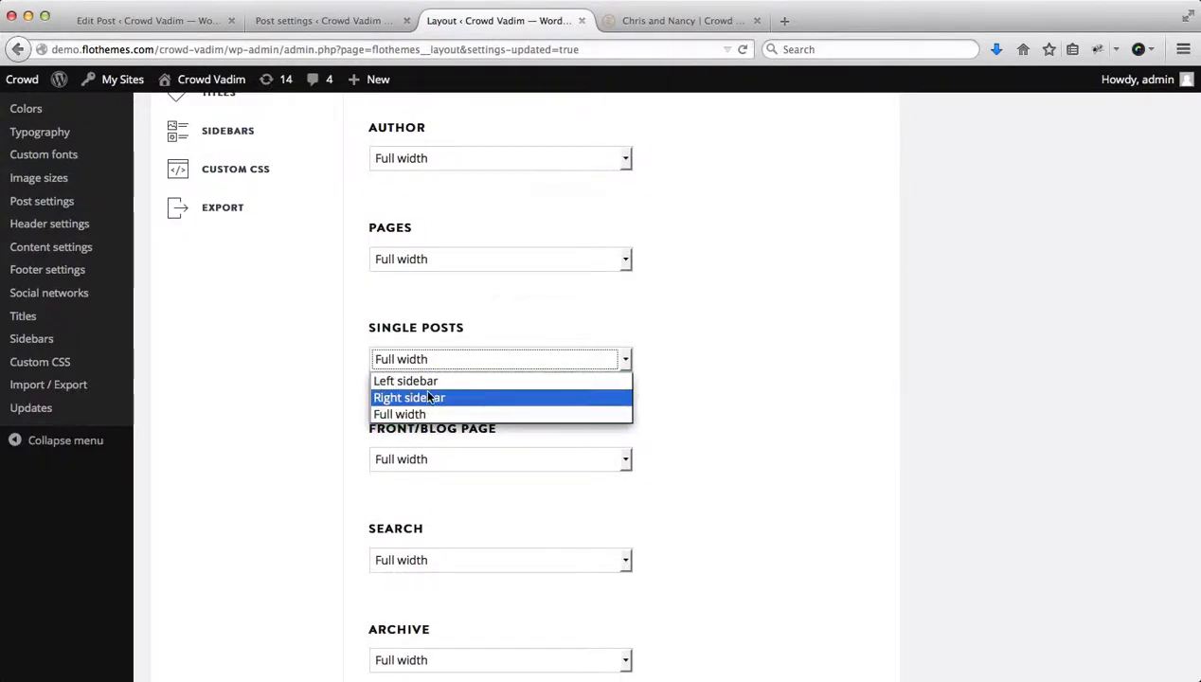
click(324, 368)
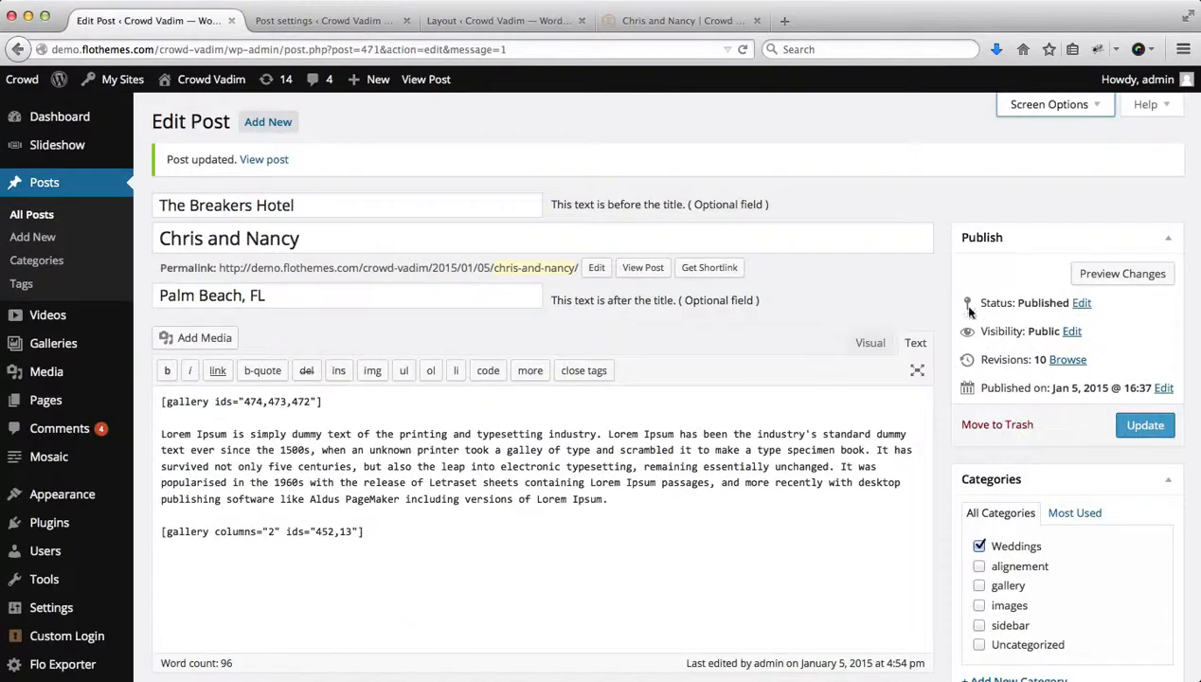
scroll(968, 311, down, 5)
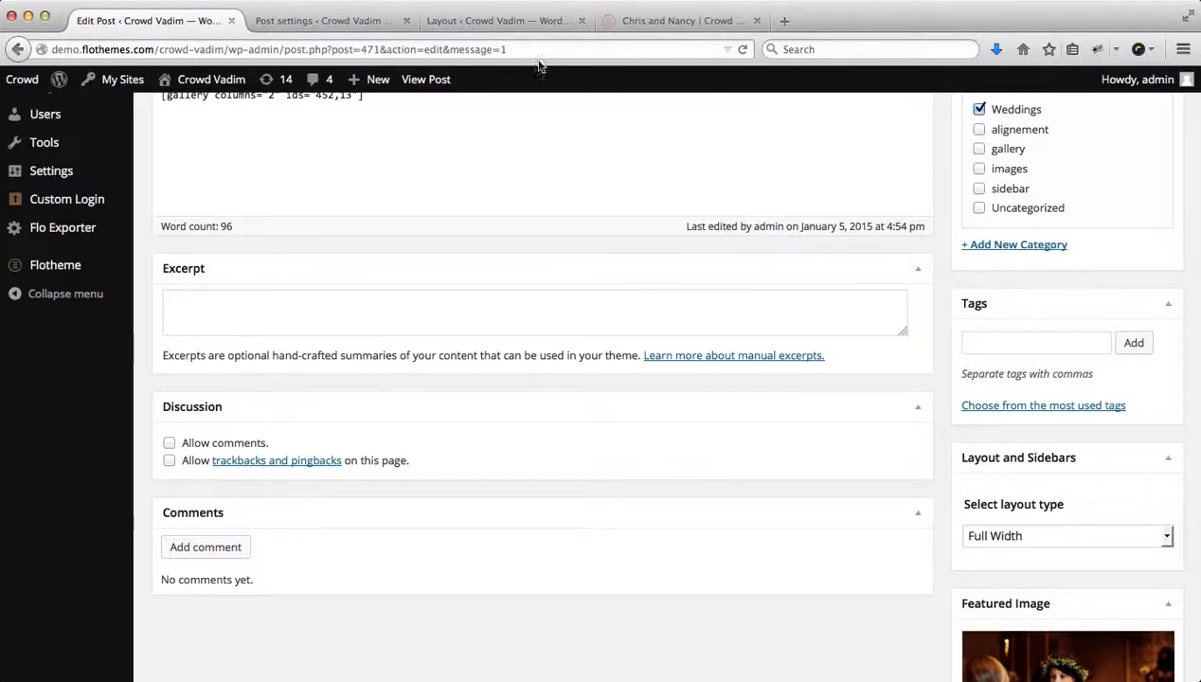
- Select Full width as the theme's default layout for single posts and update the layout settings
click(438, 21)
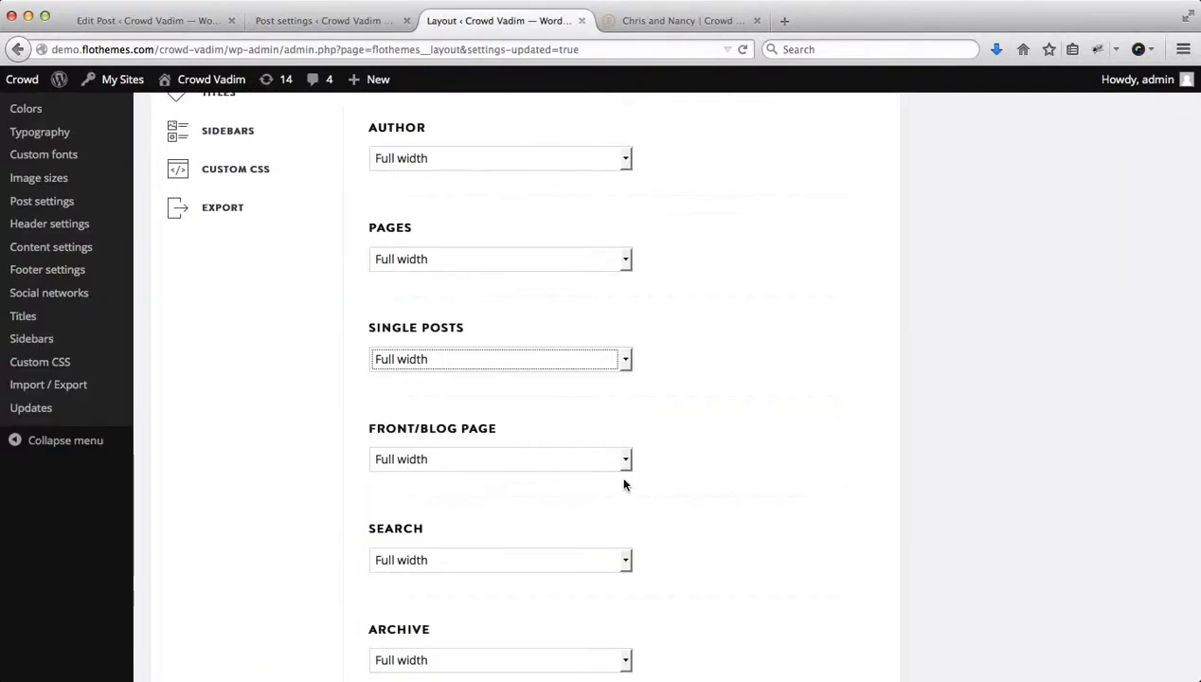
click(527, 359)
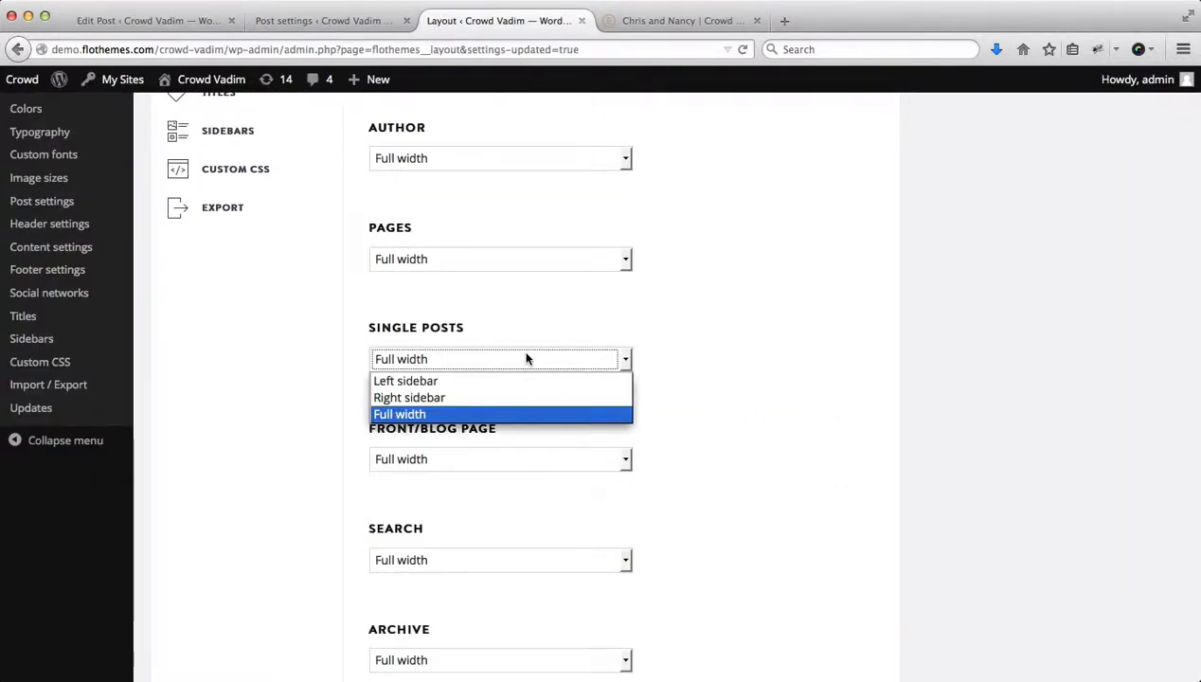
click(447, 415)
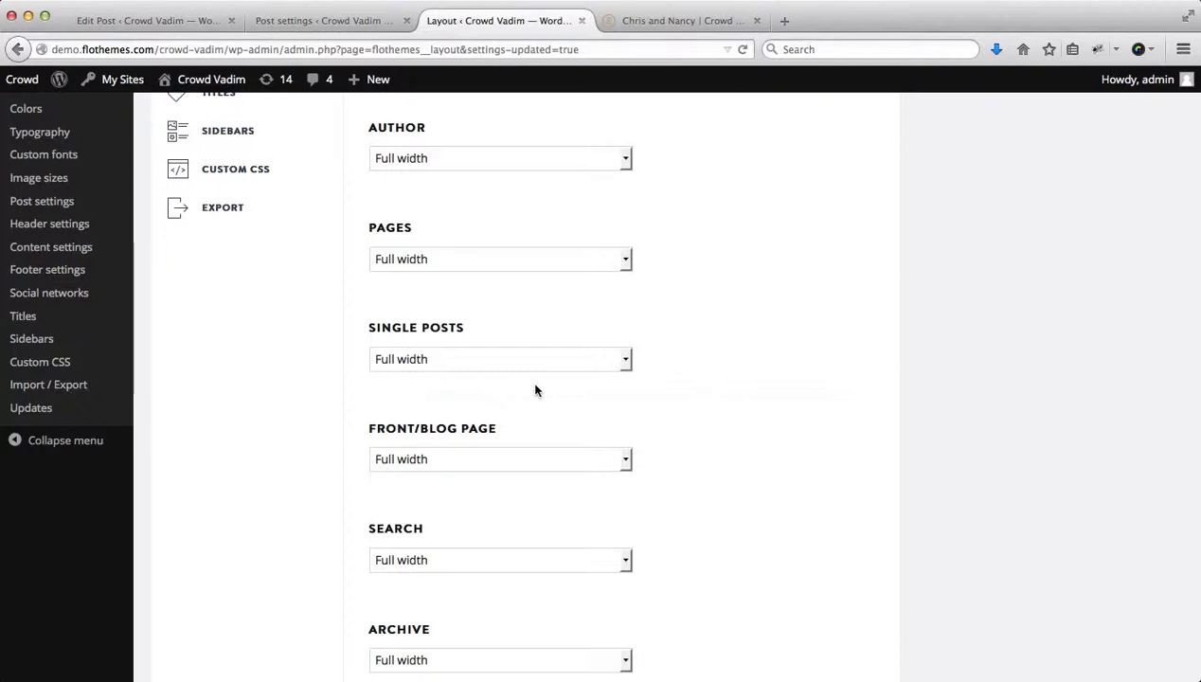
scroll(747, 338, down, 8)
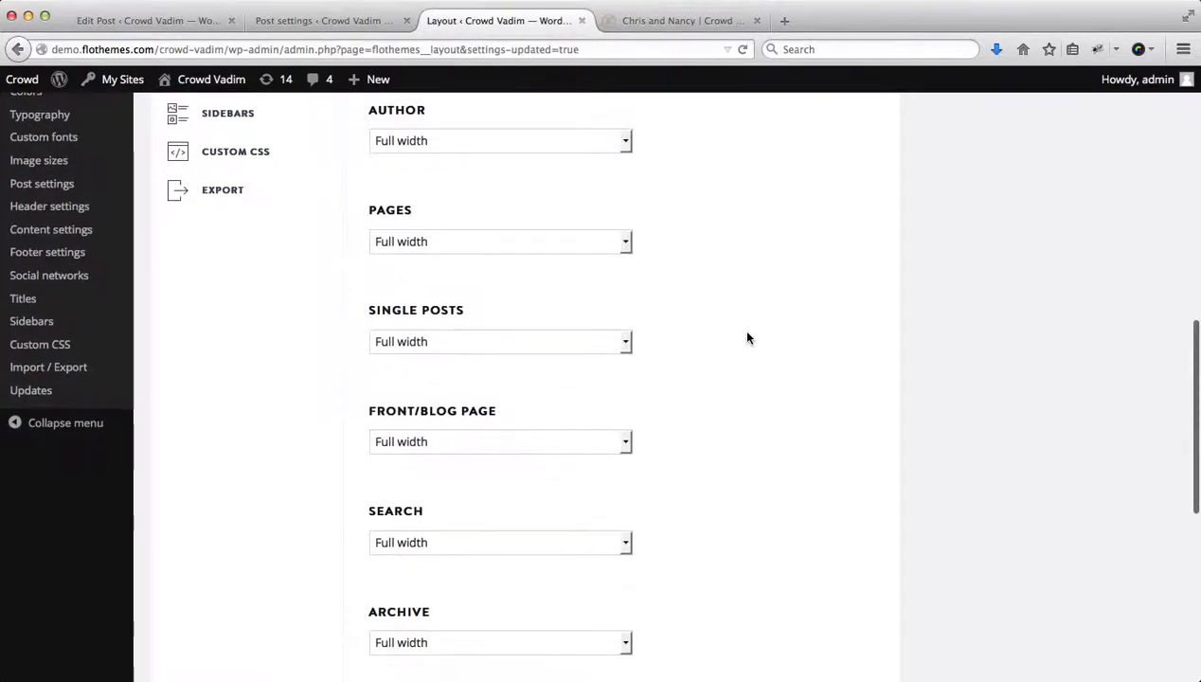
scroll(747, 338, up, 7)
scroll(747, 338, down, 8)
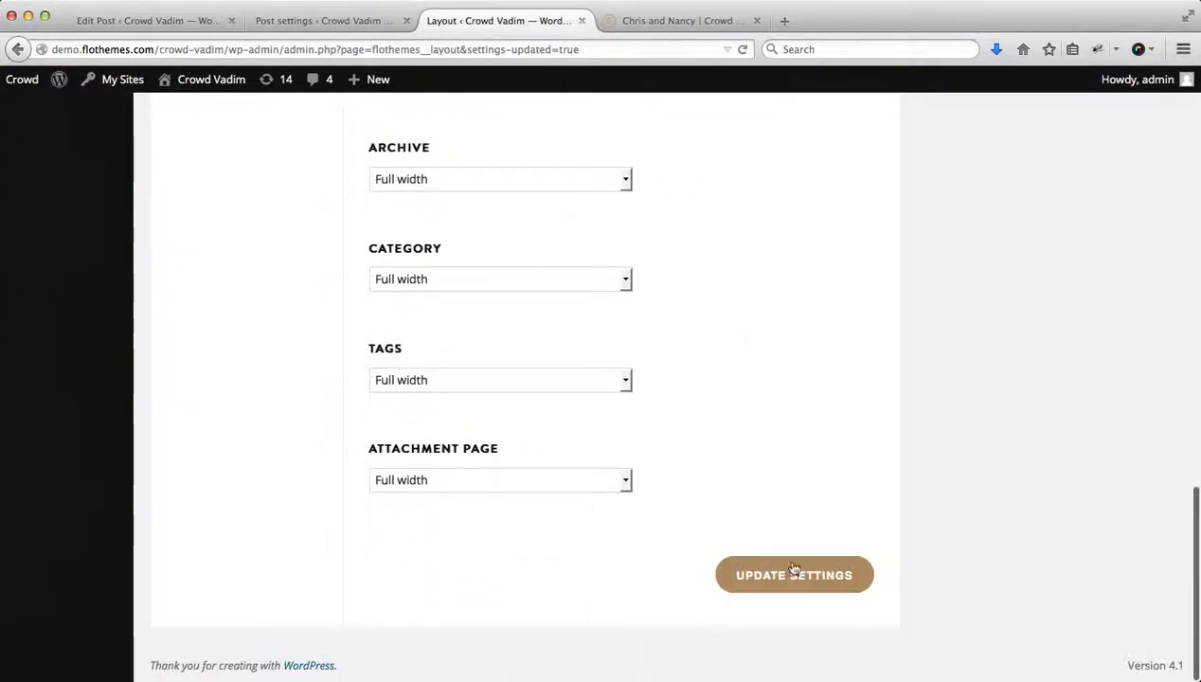
click(797, 584)
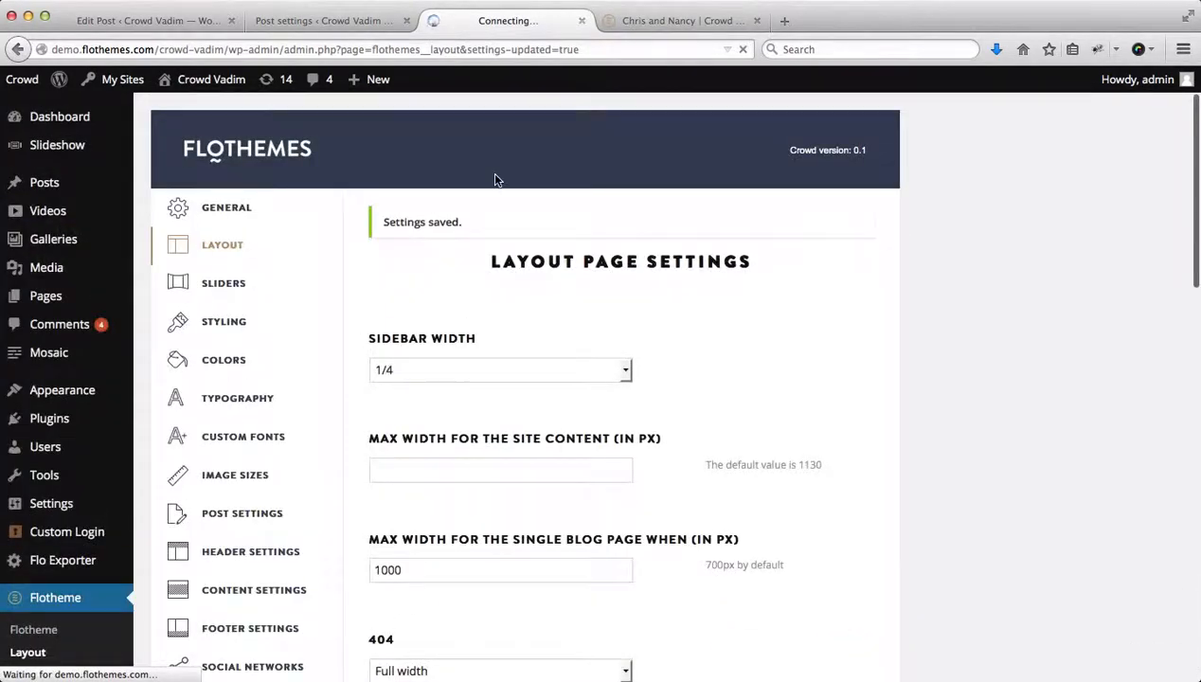
- Open the theme's blog post settings and review the decoration, similar posts and single post layout options
click(316, 20)
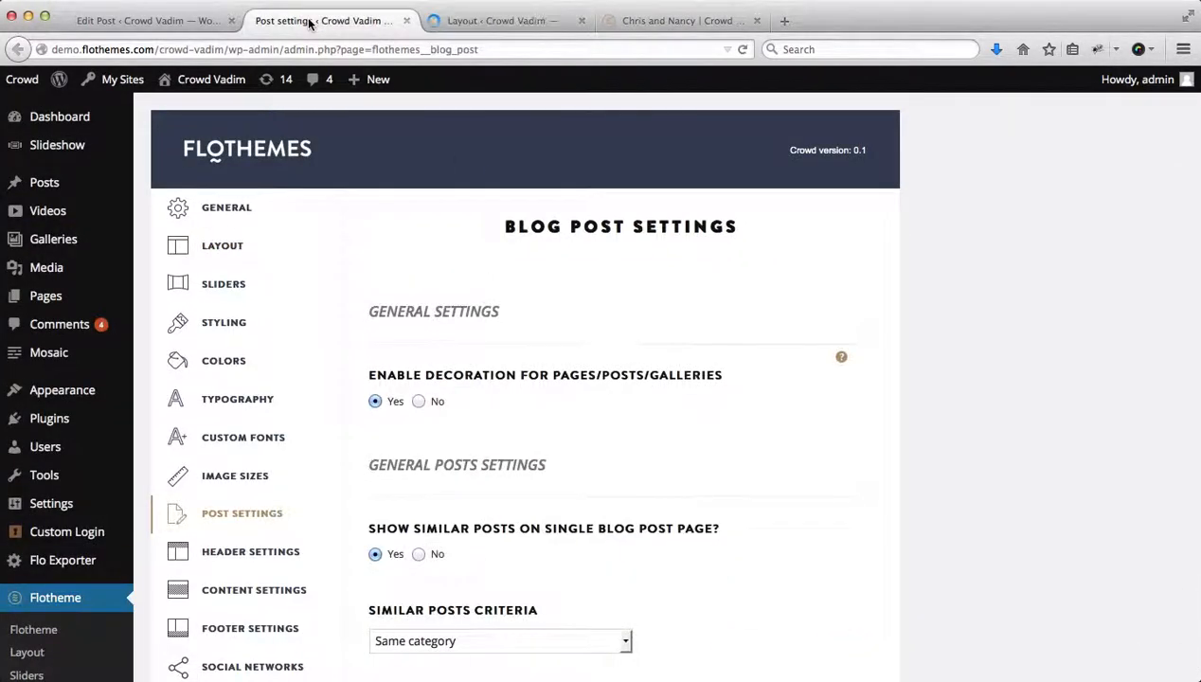
scroll(305, 287, down, 3)
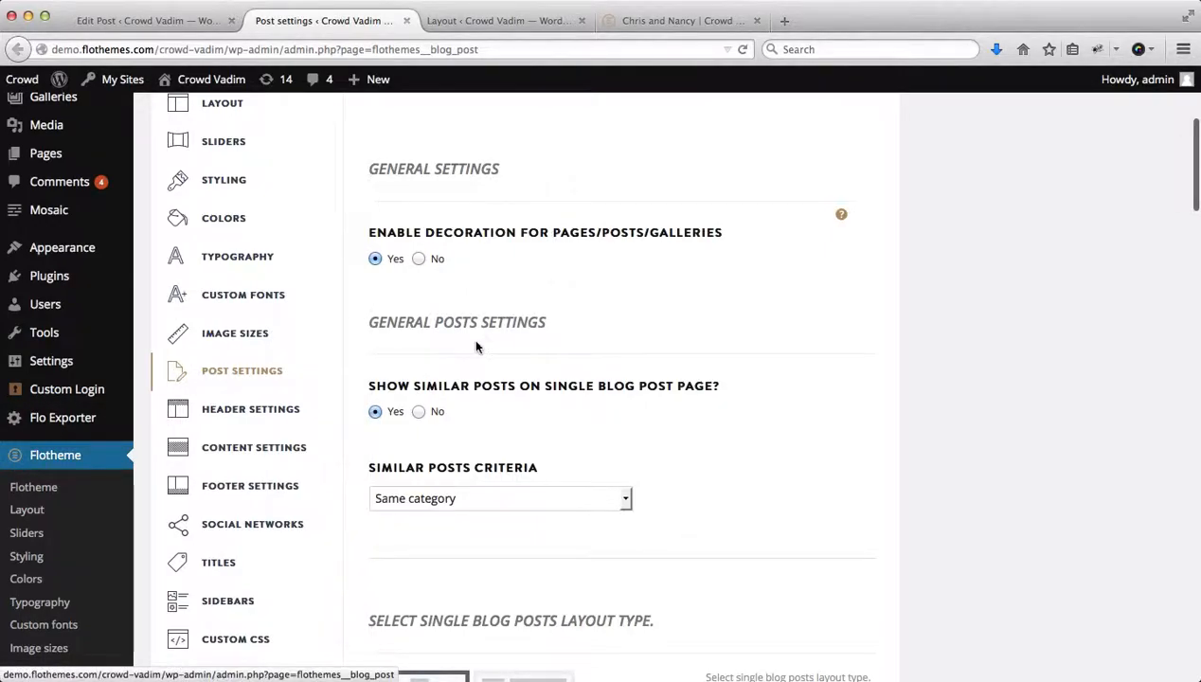
scroll(475, 343, up, 3)
scroll(476, 347, down, 4)
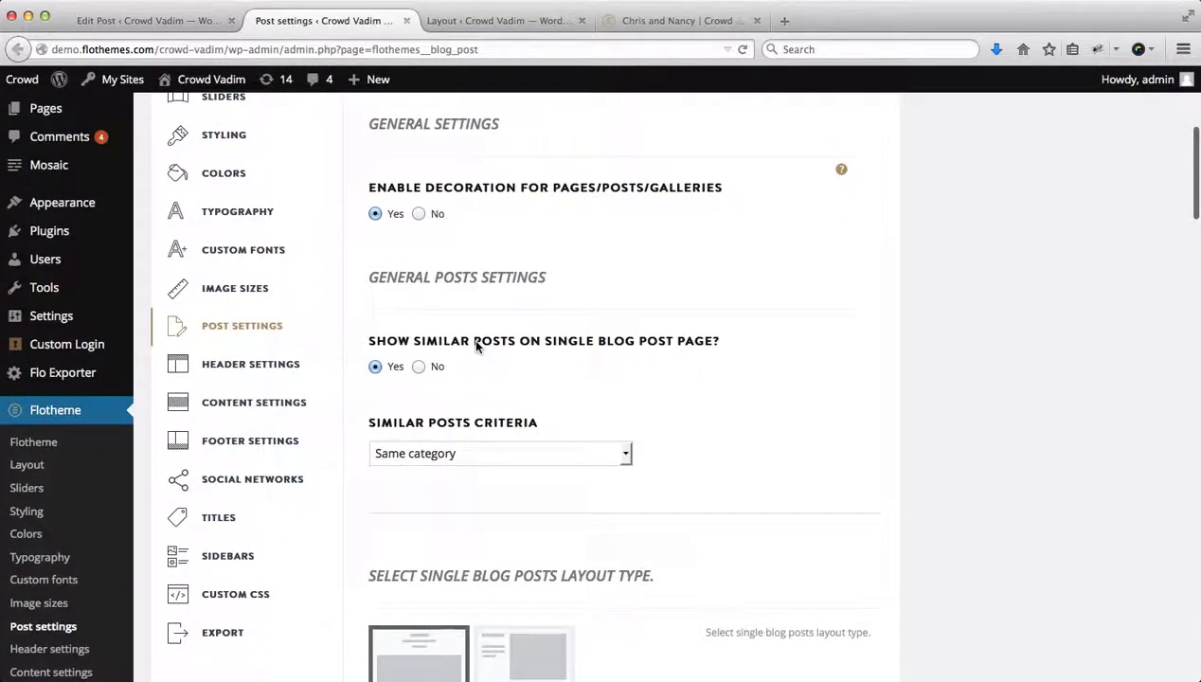
scroll(521, 228, down, 1)
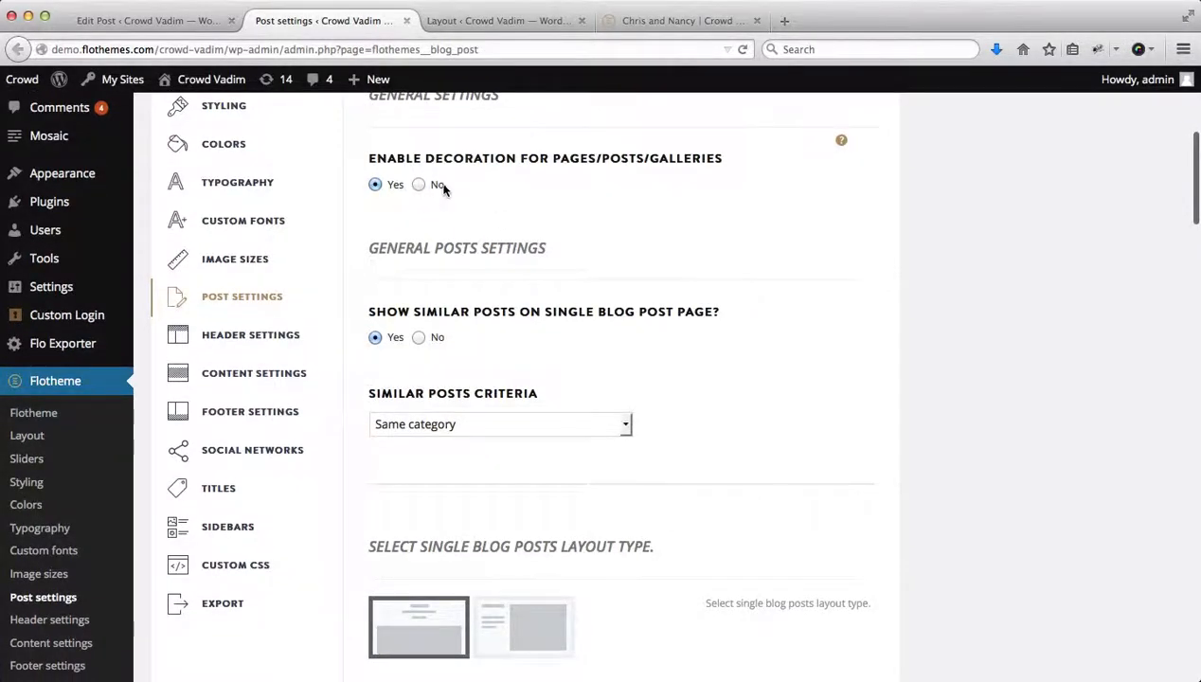
- Check the decoration on the live Chris and Nancy post, and review the theme's decoration and similar posts settings
click(643, 17)
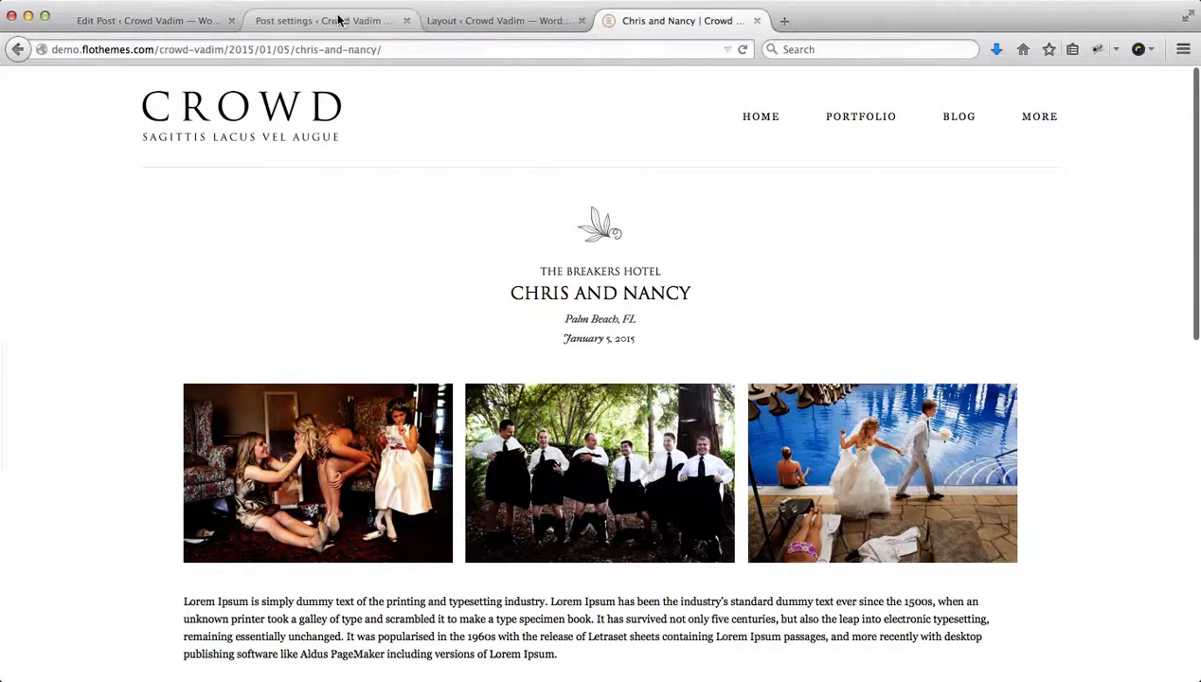
click(337, 20)
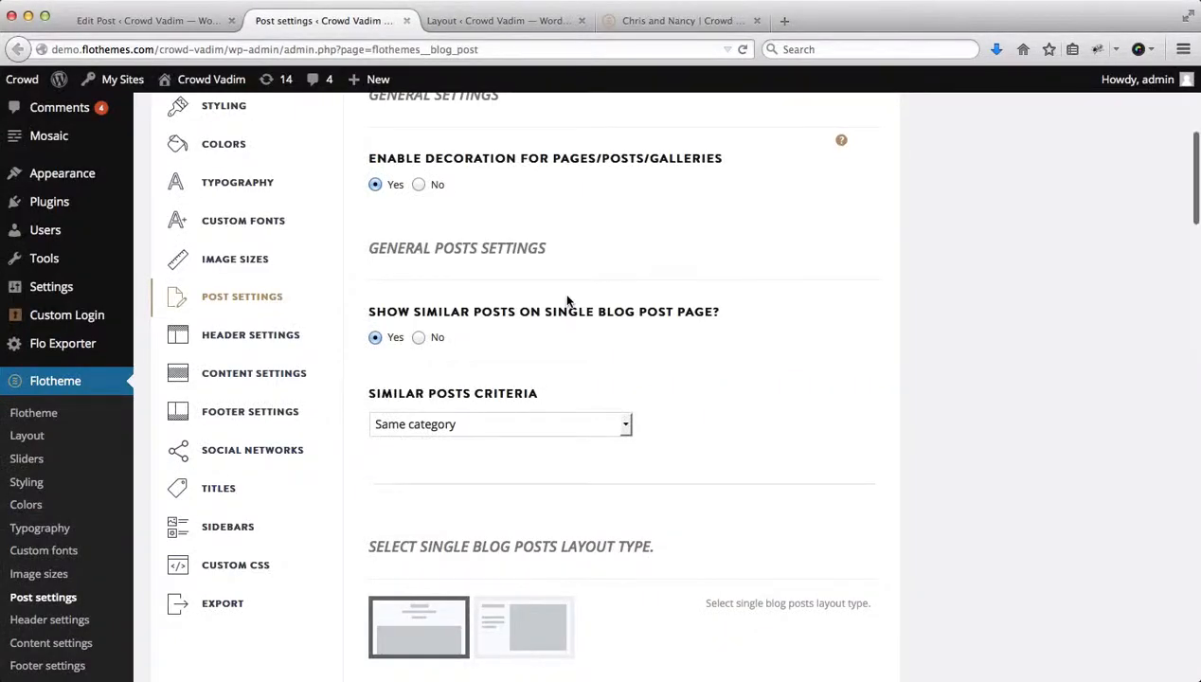
scroll(569, 301, down, 4)
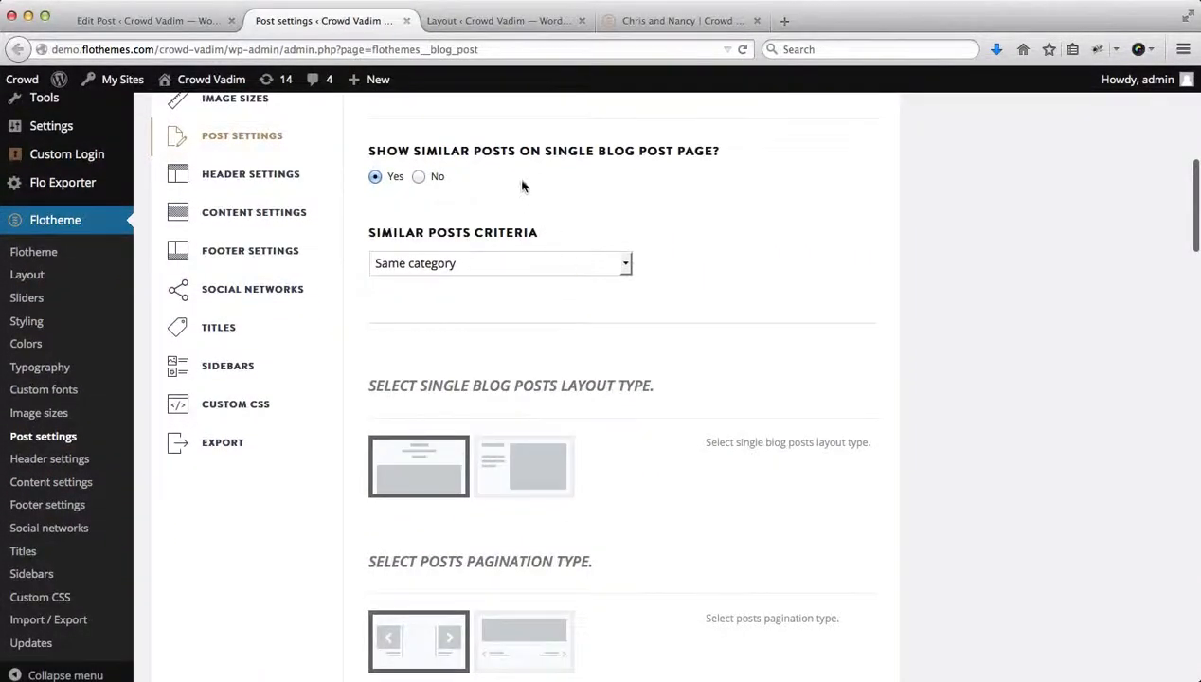
scroll(611, 158, down, 1)
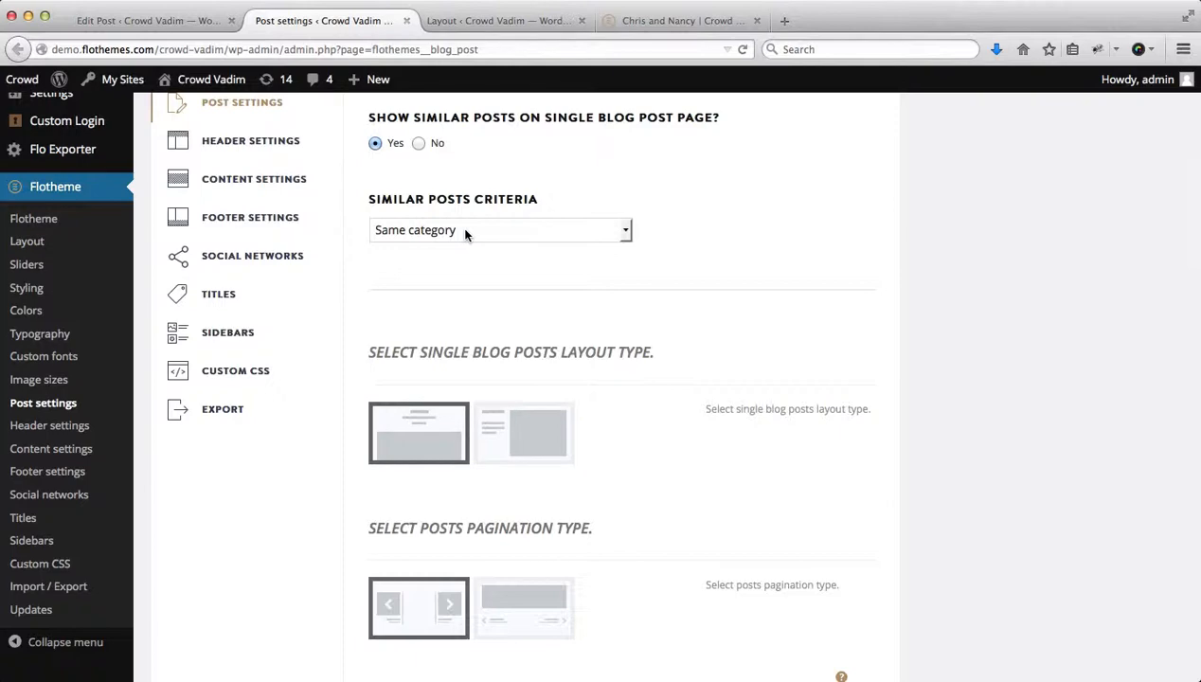
- Review the similar posts criteria options, and compare them with the categories and tags of the post in the editor
click(465, 234)
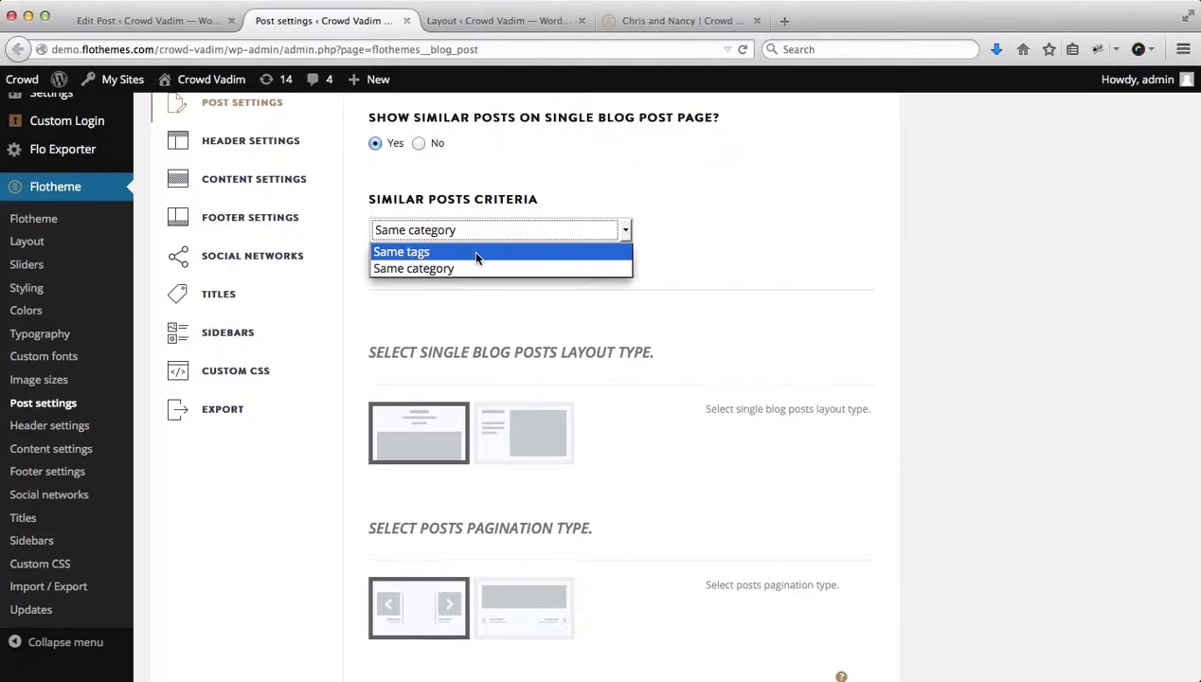
click(698, 228)
key(ctrl+shift+Tab)
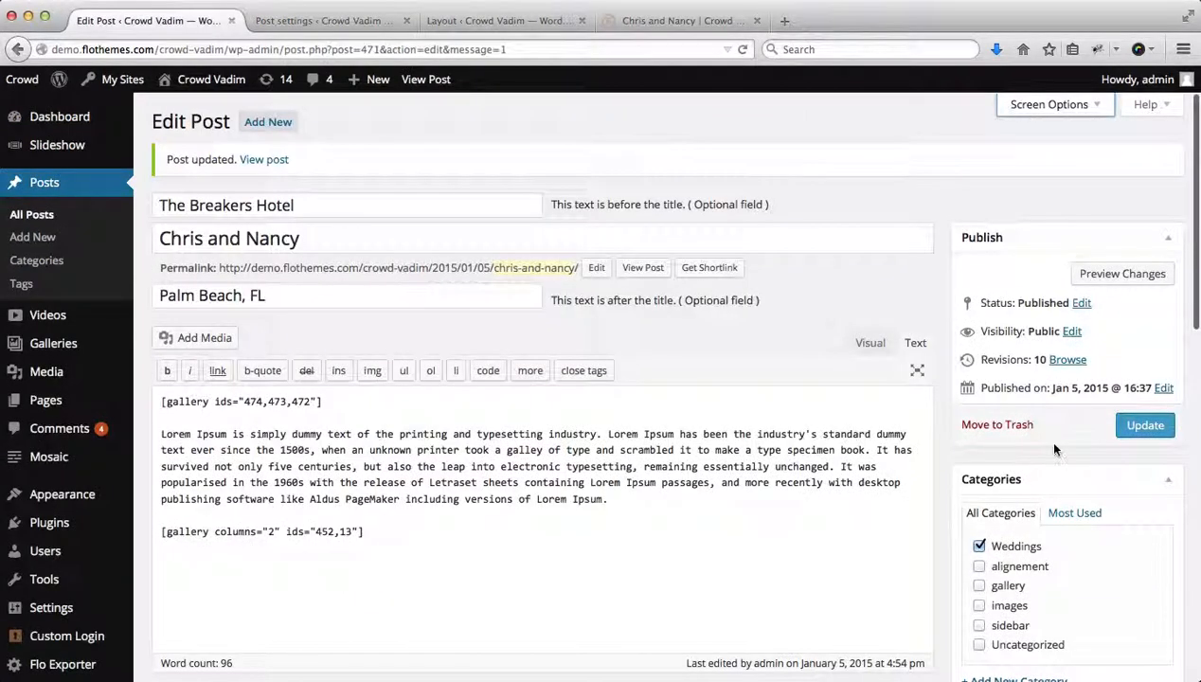
scroll(1055, 450, down, 5)
click(990, 368)
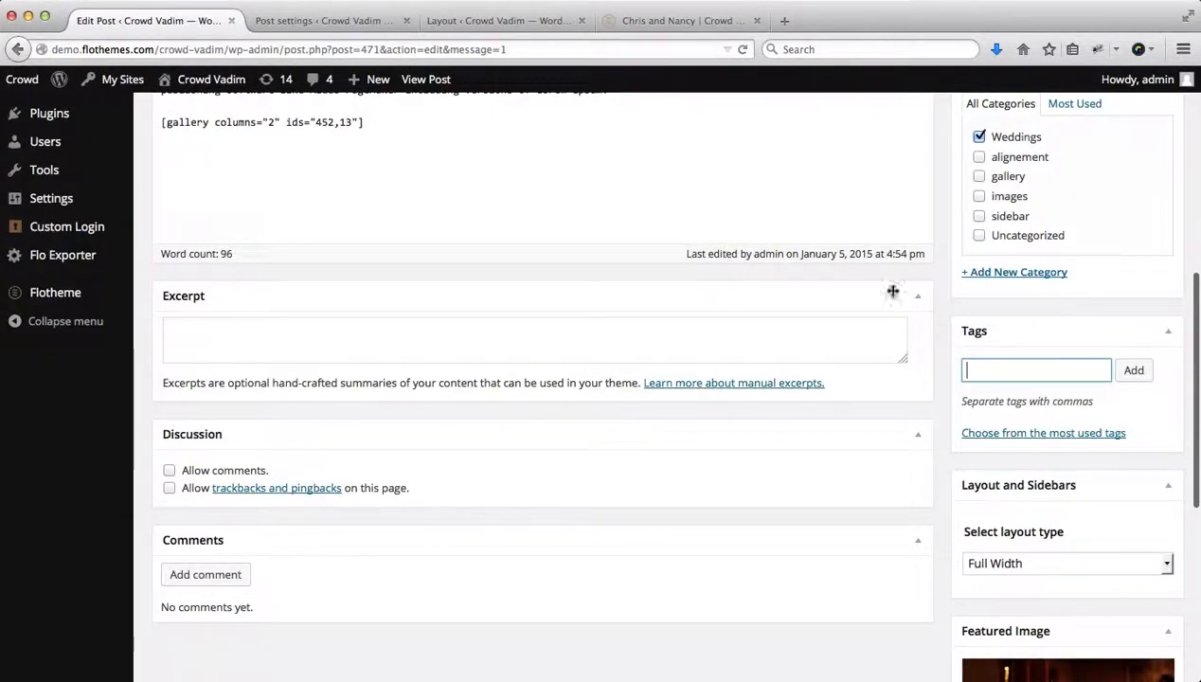
click(376, 28)
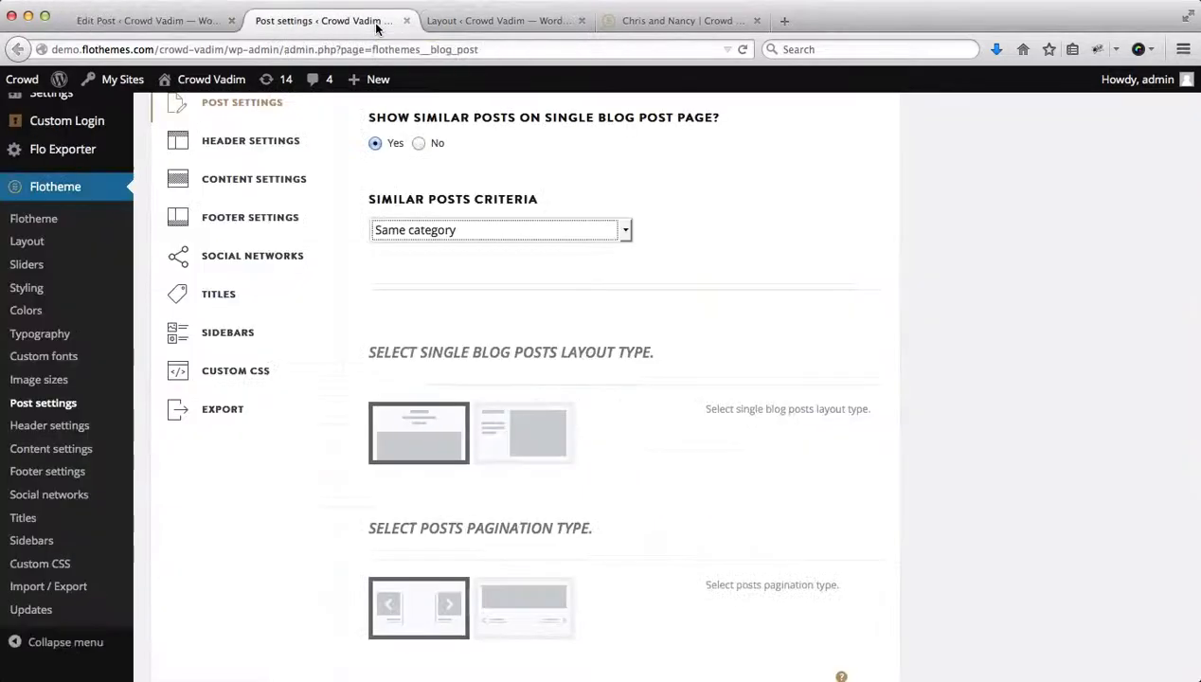
- Choose the single blog post layout with the title beside the content and update the post settings
scroll(747, 398, down, 2)
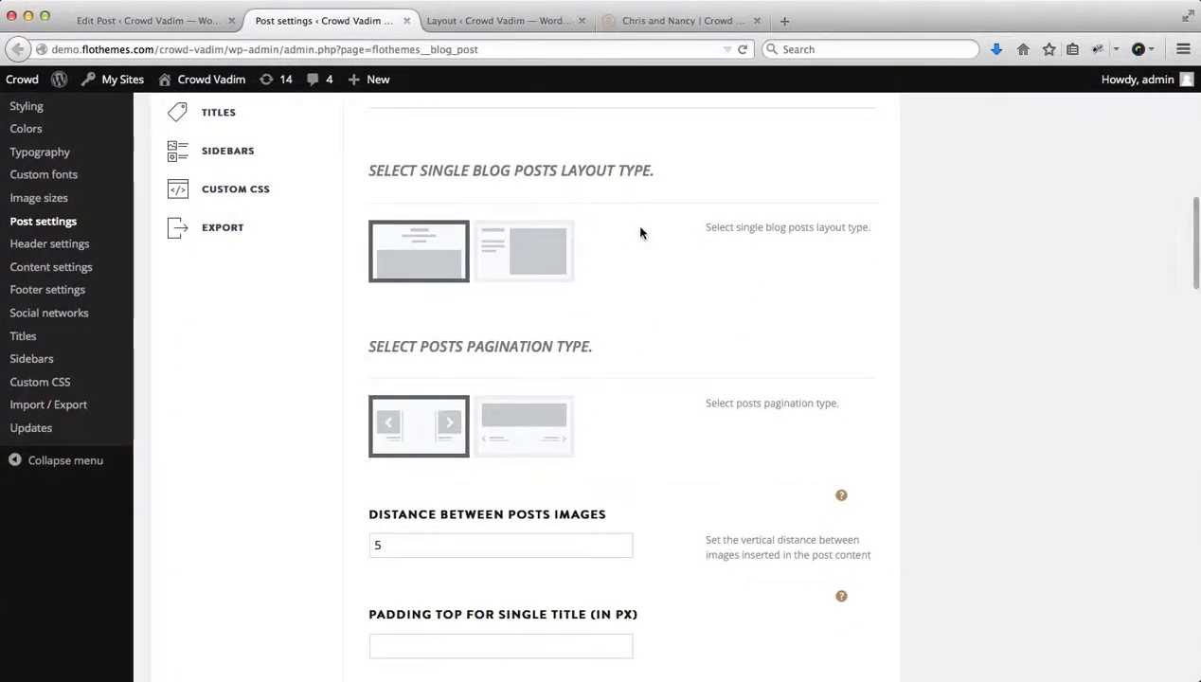
scroll(611, 251, down, 1)
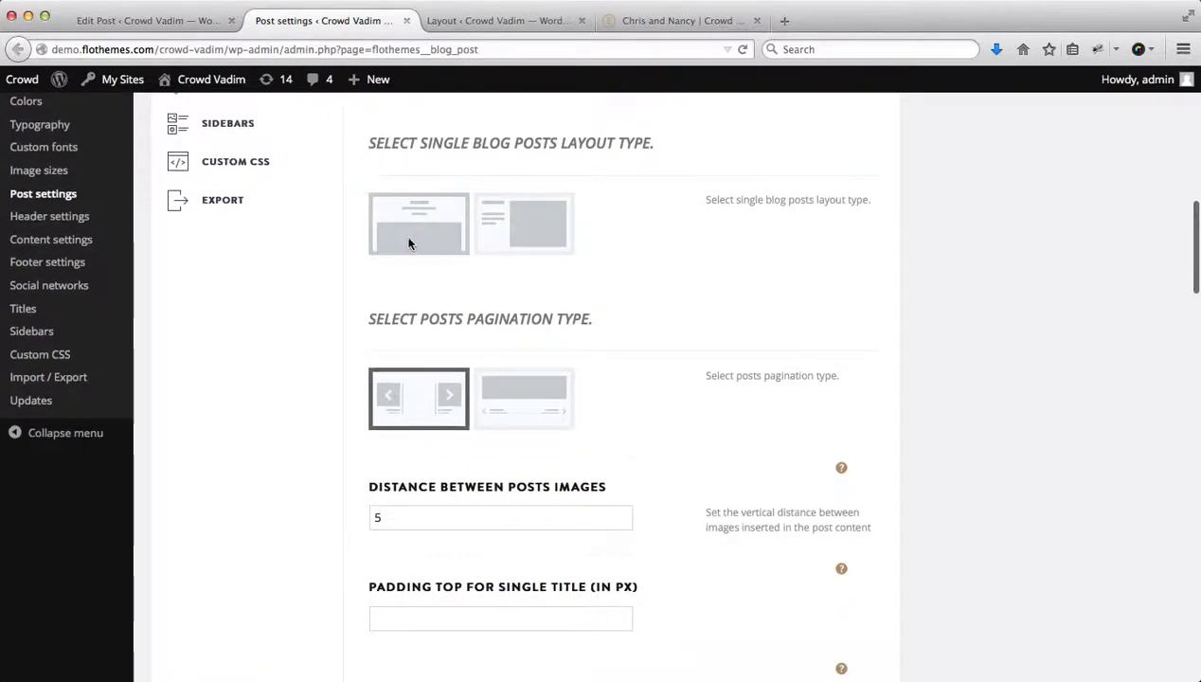
click(528, 237)
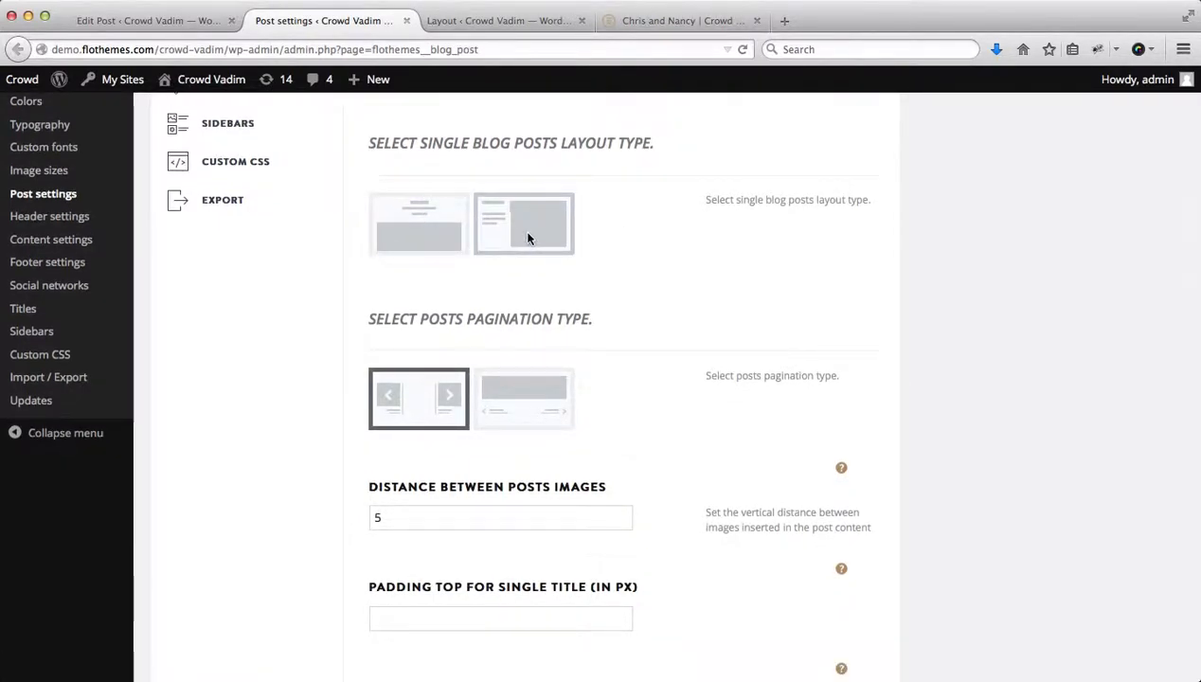
scroll(897, 375, down, 20)
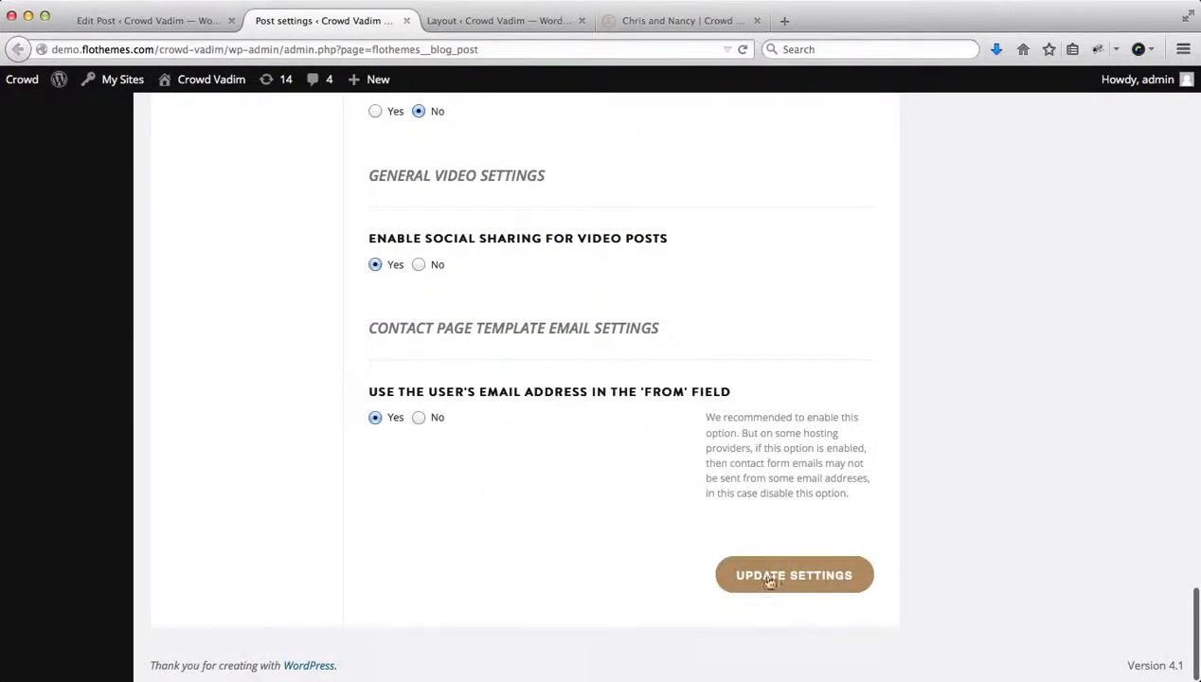
click(769, 581)
- Reload the live Chris and Nancy post and examine how its title, sharing links and galleries are arranged
key(ctrl+Tab)
key(ctrl+Tab)
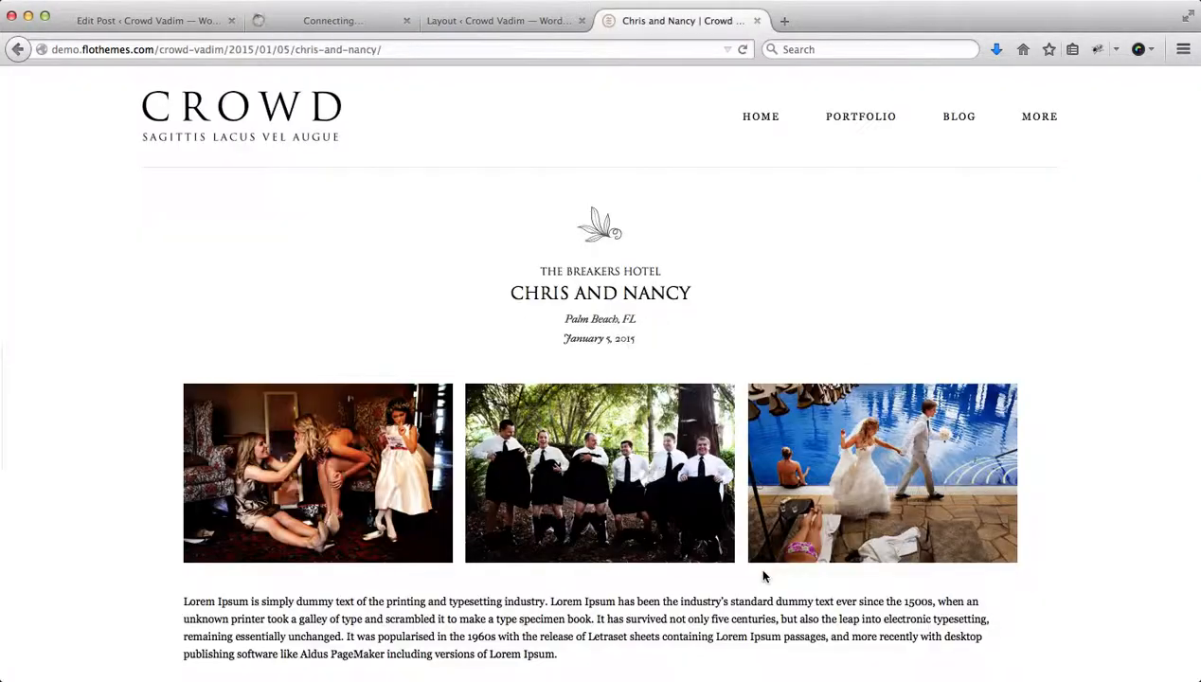
key(super+r)
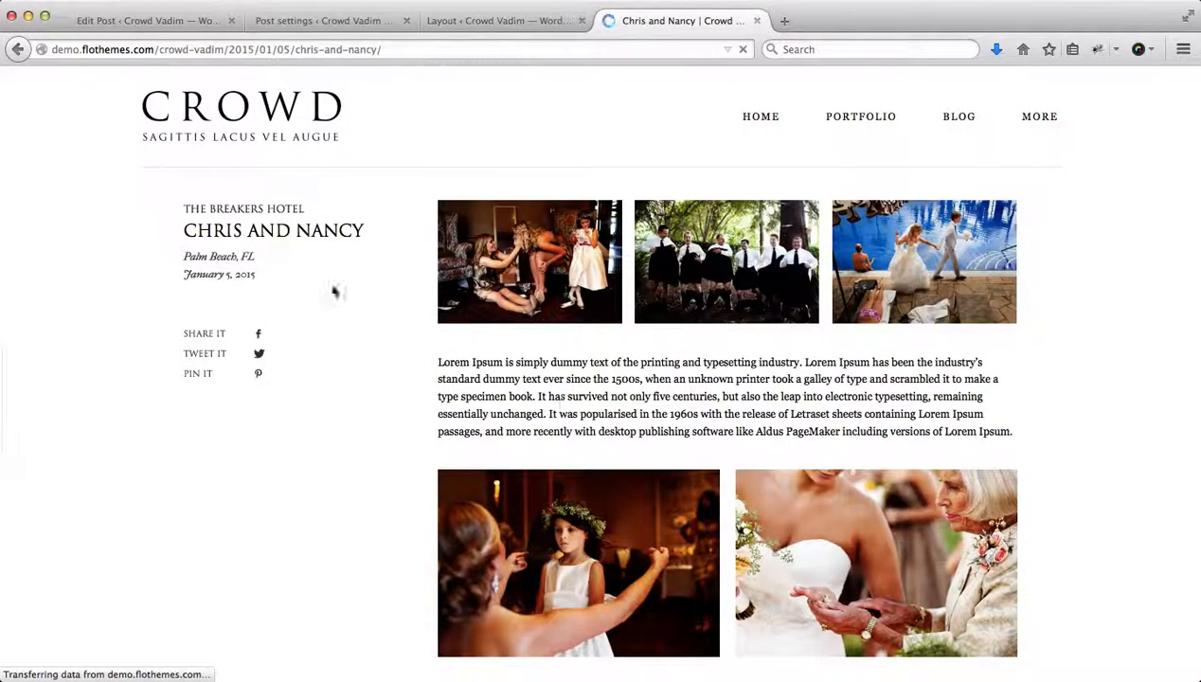
scroll(274, 245, down, 5)
scroll(275, 246, up, 5)
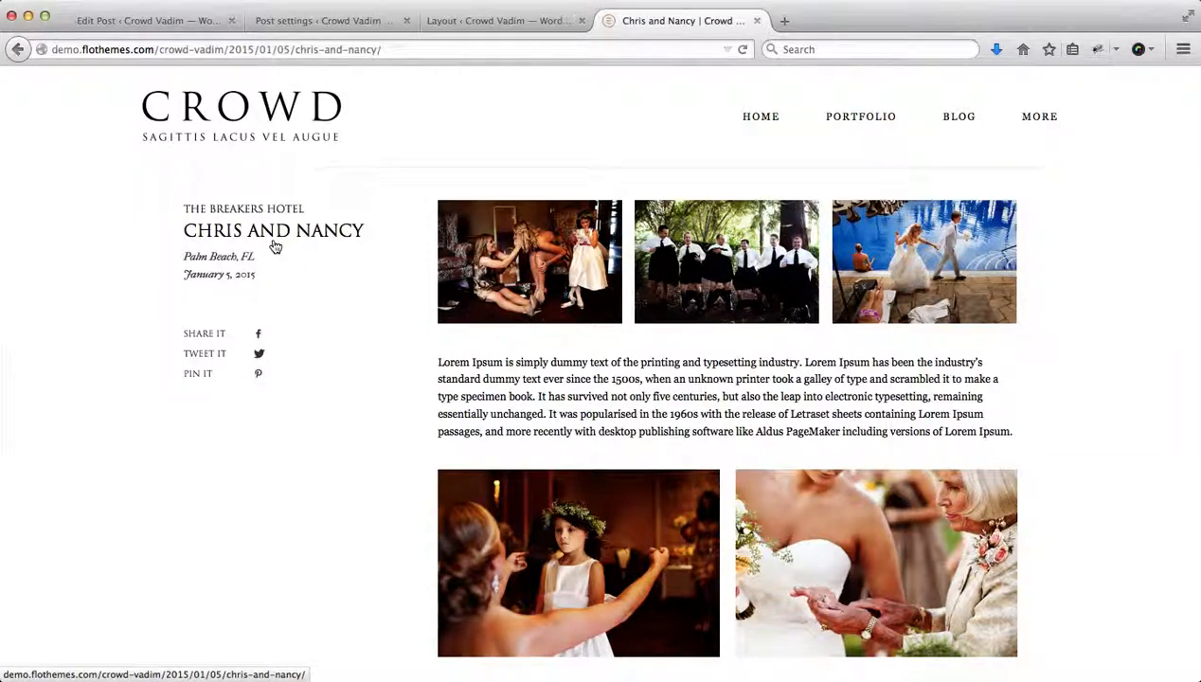
- Select the single blog post layout with the title centred above the content in the theme's post settings
key(super+2)
scroll(503, 365, down, 10)
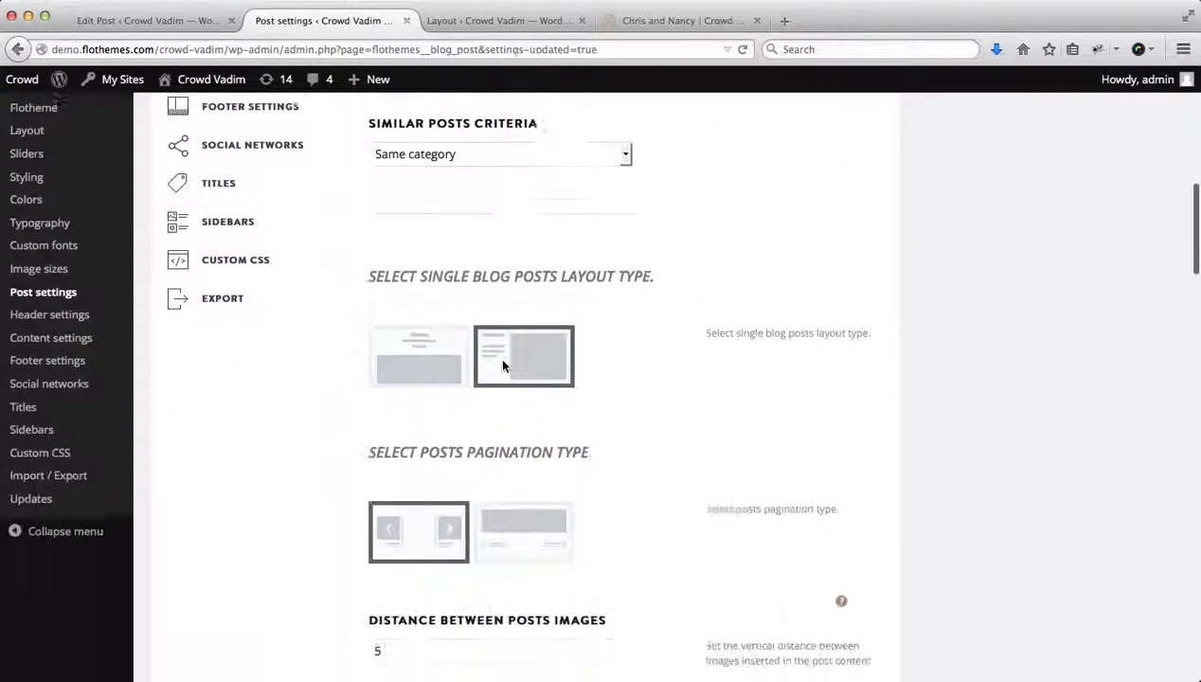
click(415, 358)
- Review the posts pagination types, and examine how the previous post link and page bottom look on the live post
scroll(630, 392, down, 5)
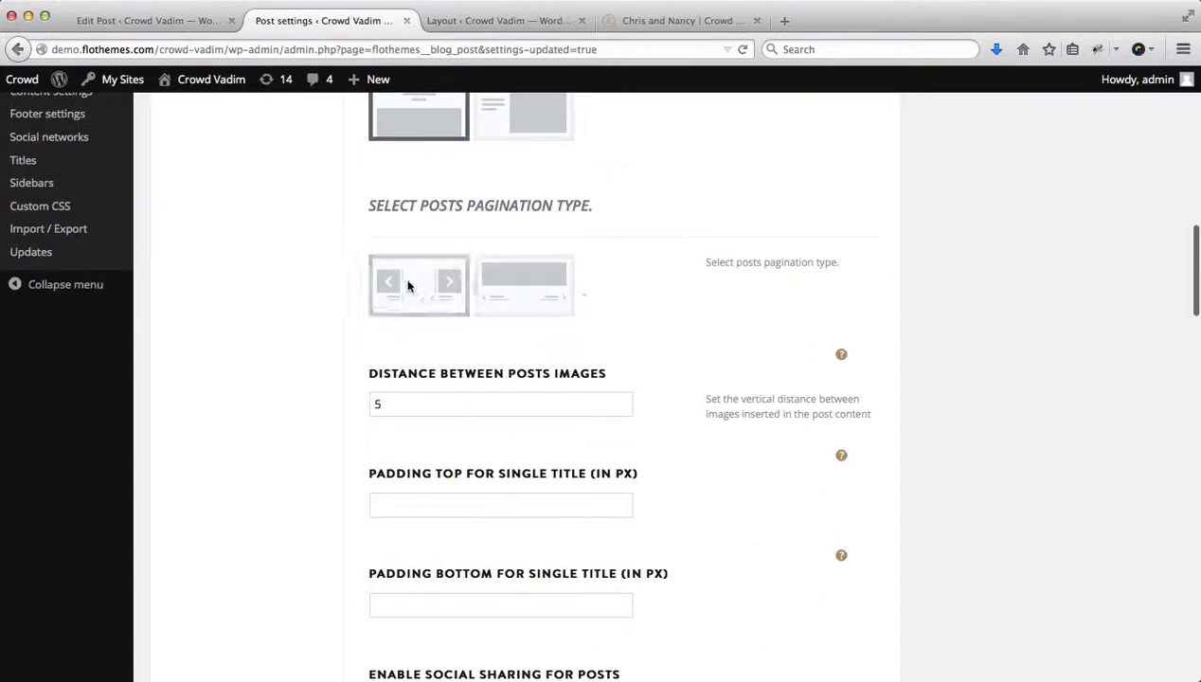
scroll(555, 283, down, 1)
scroll(555, 283, down, 2)
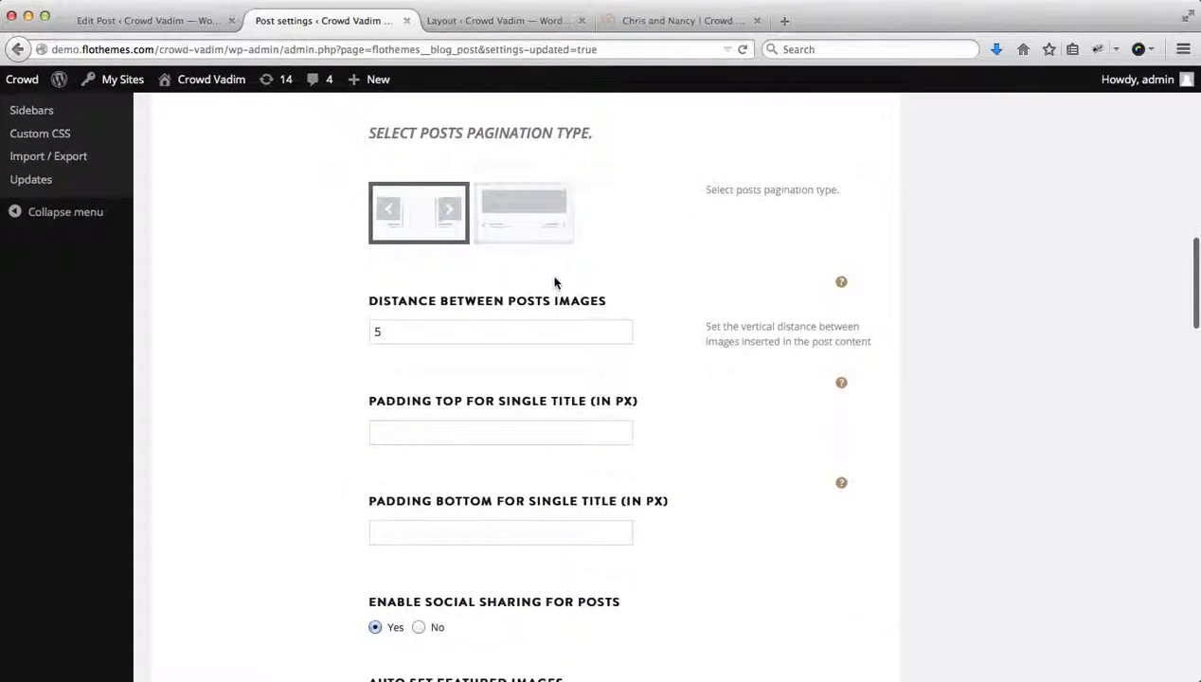
click(637, 23)
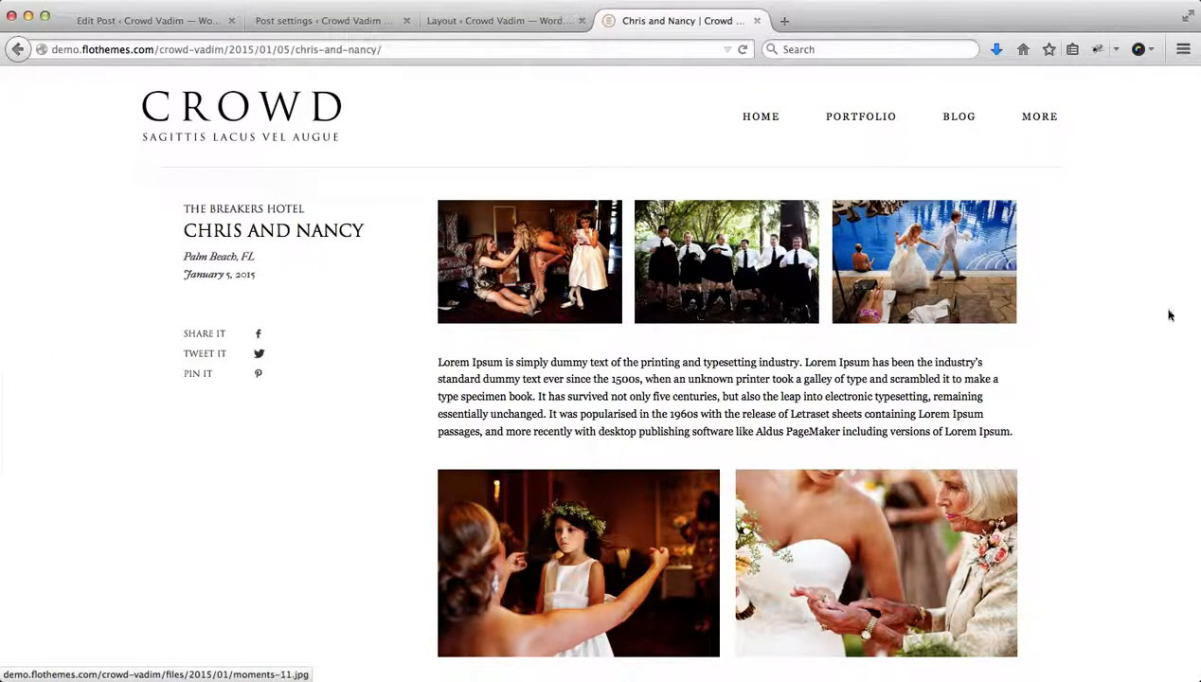
mouse_move(67, 395)
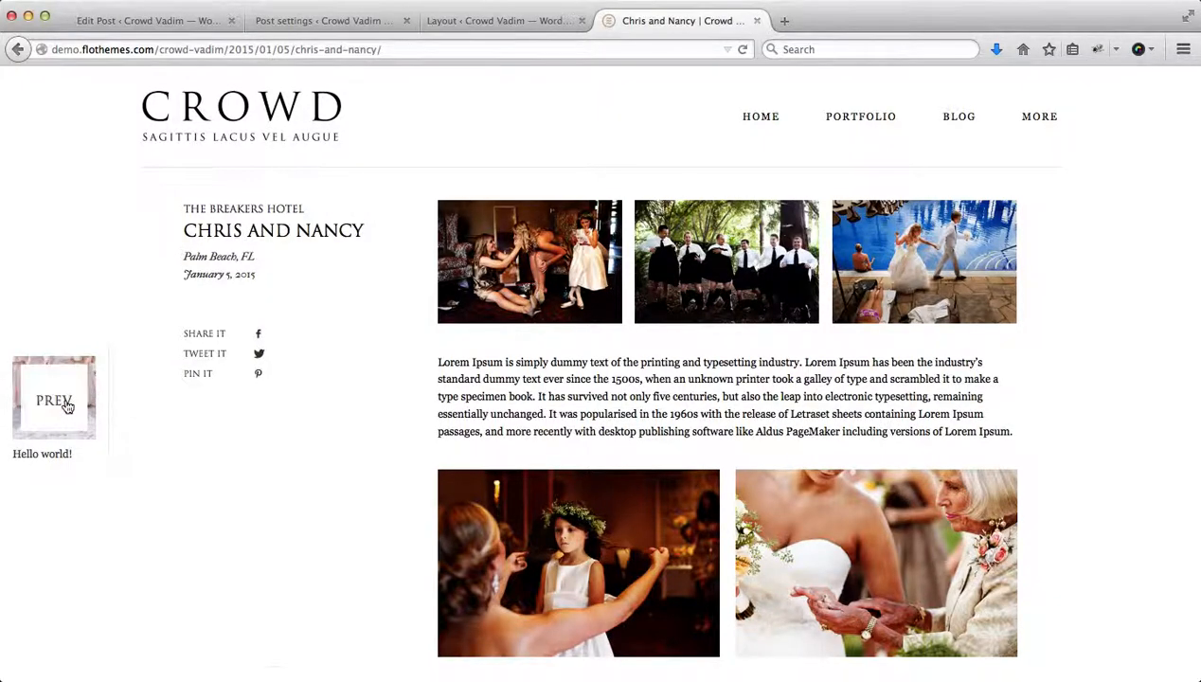
click(318, 23)
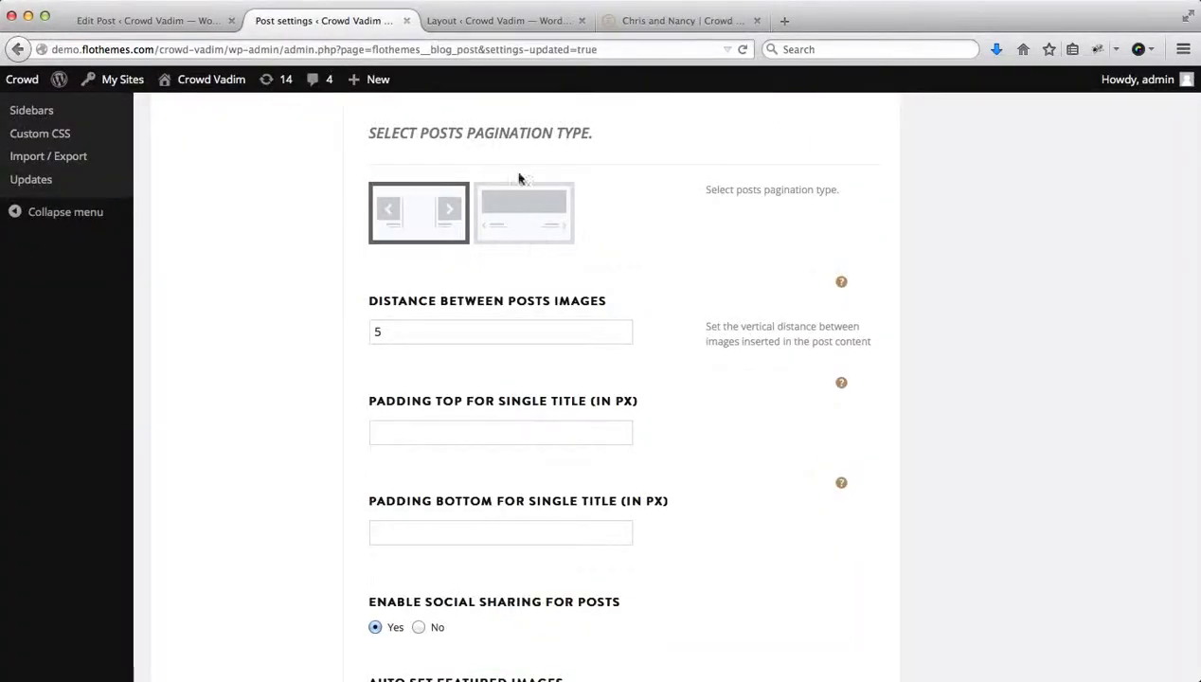
click(640, 21)
scroll(485, 372, down, 5)
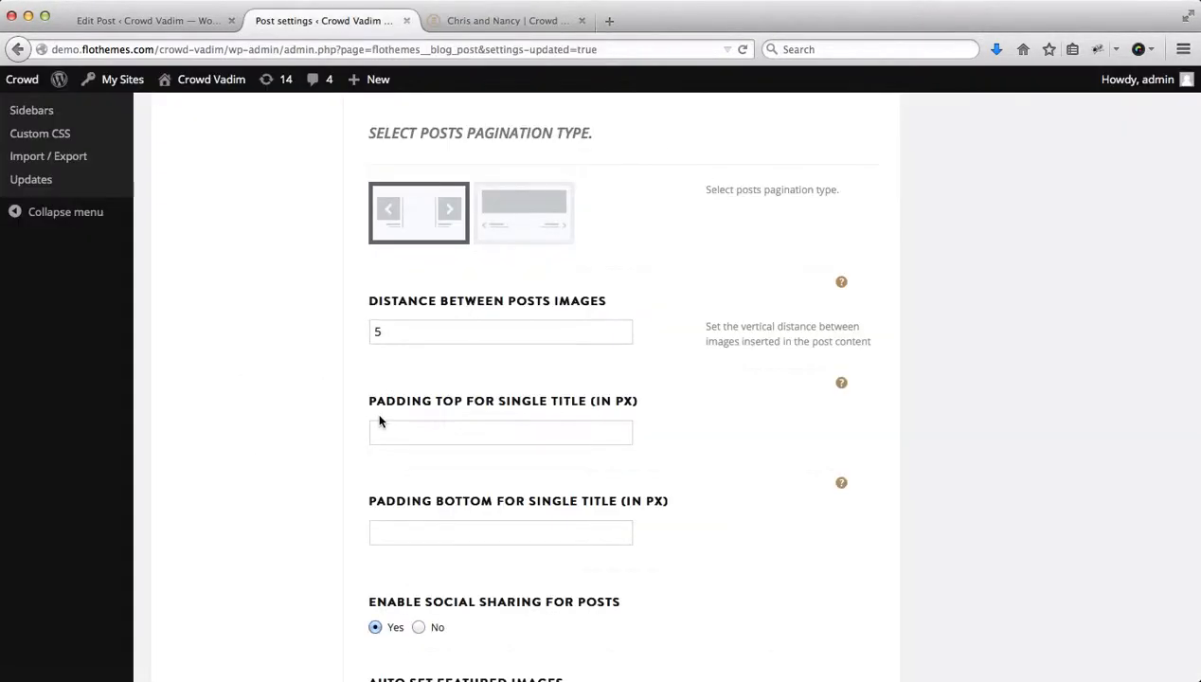
- Review the distance between posts images setting, and compare it with the image spacing on the live post
scroll(379, 419, down, 2)
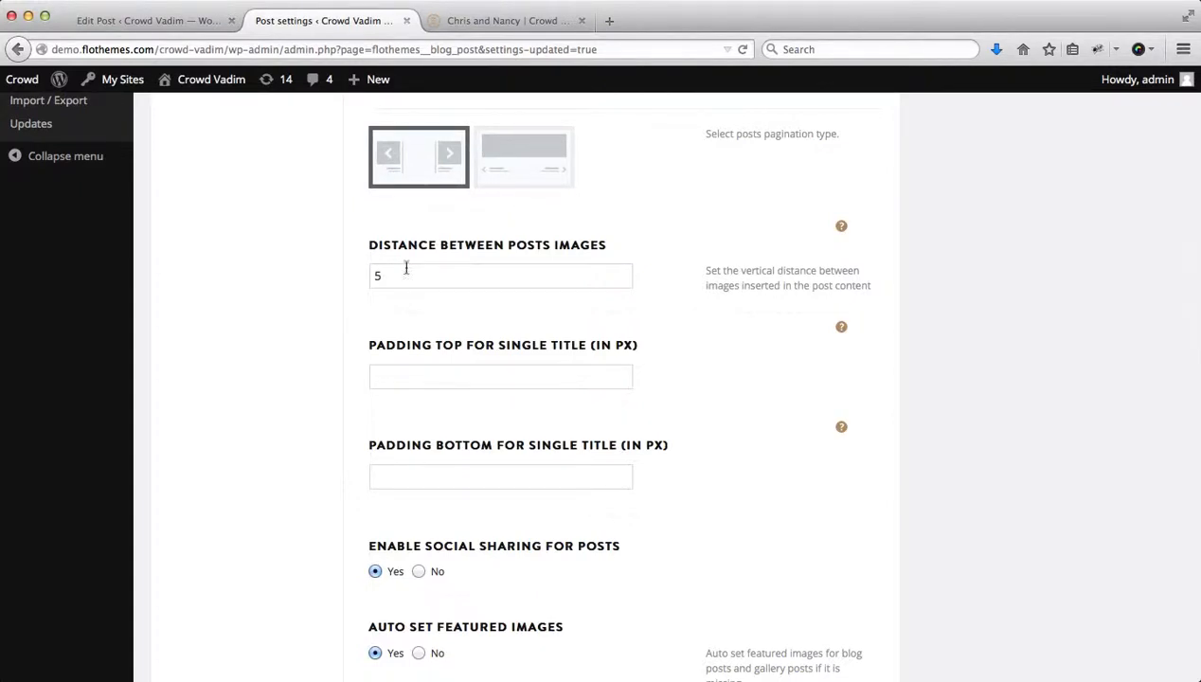
double_click(406, 269)
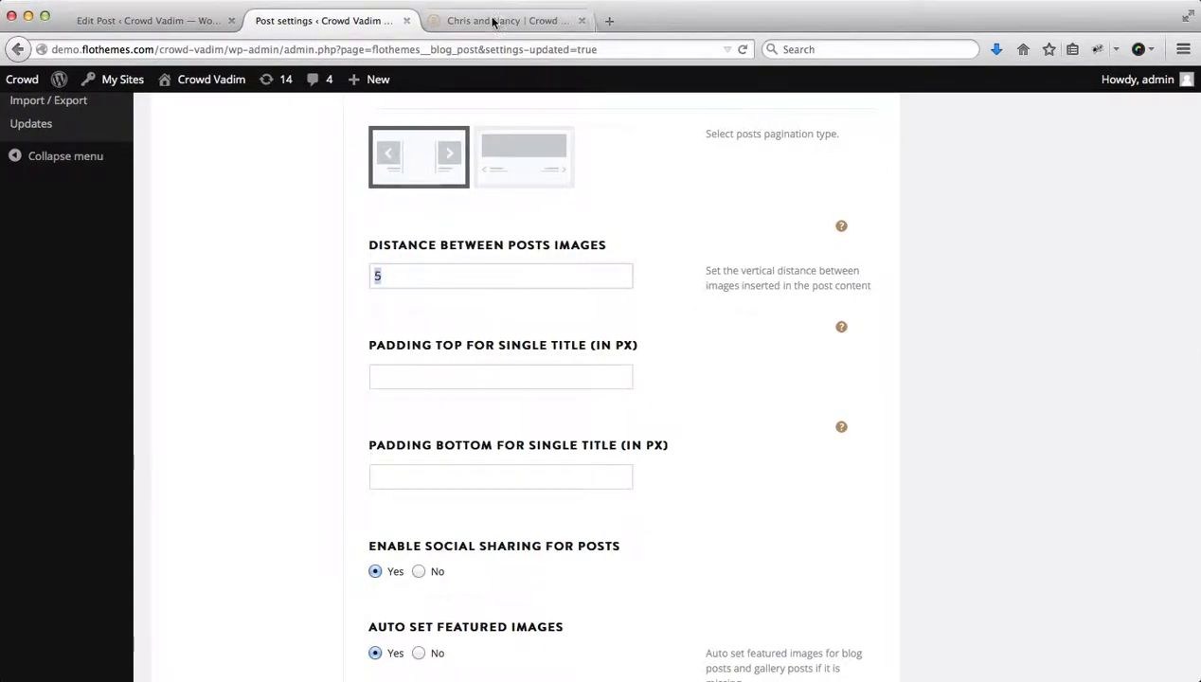
click(497, 21)
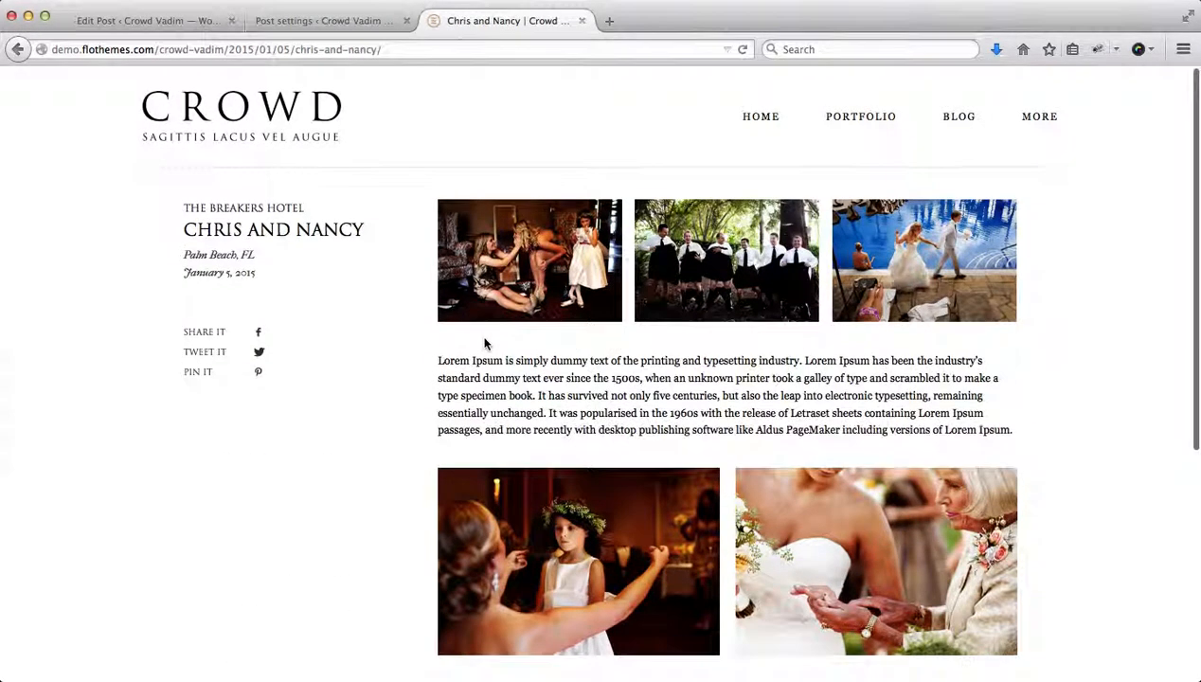
click(335, 21)
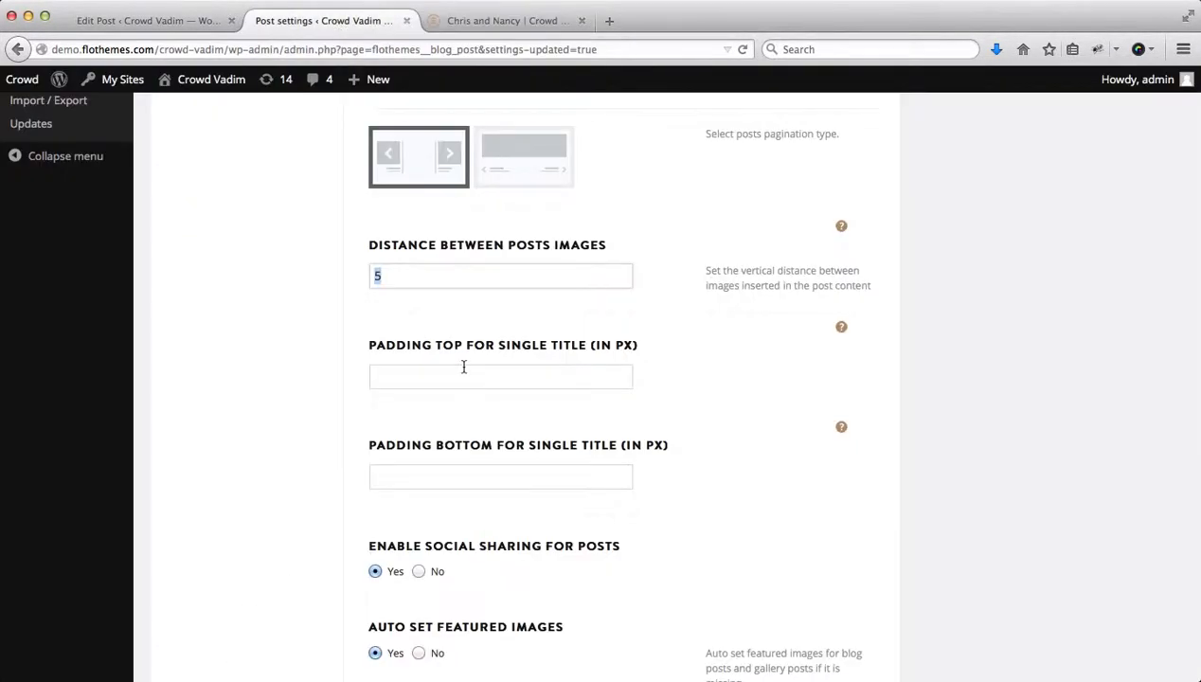
- View the example image that explains the bottom padding for single post titles, and close it
scroll(463, 366, down, 3)
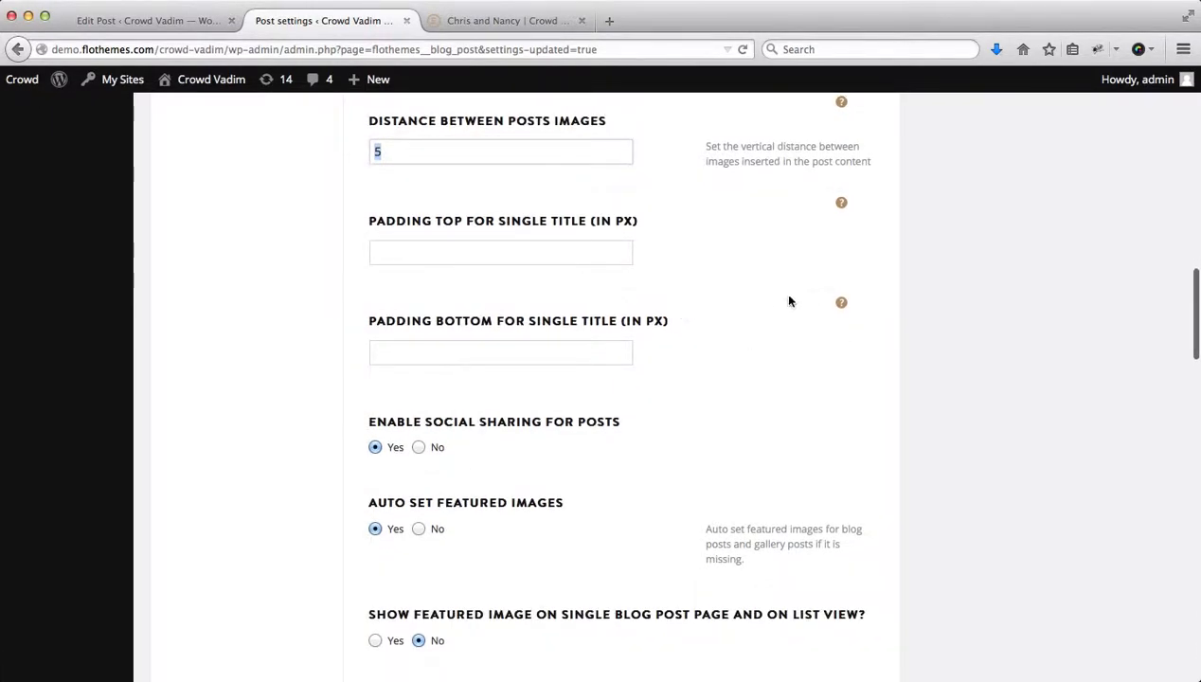
click(842, 307)
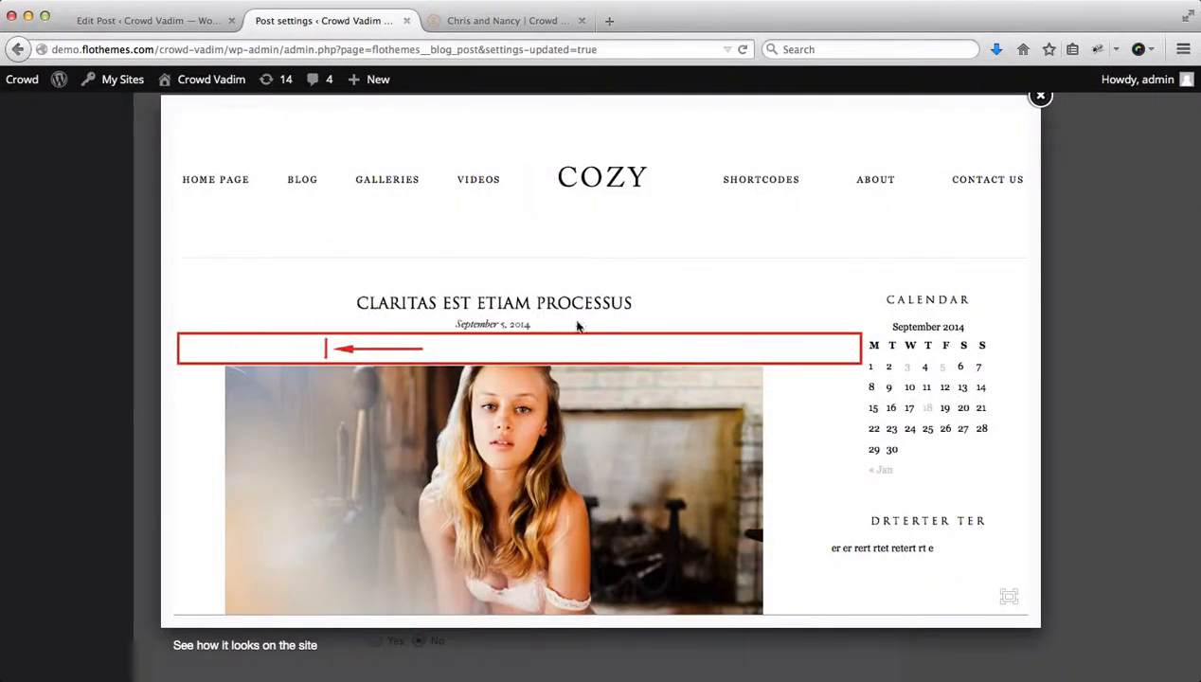
click(429, 341)
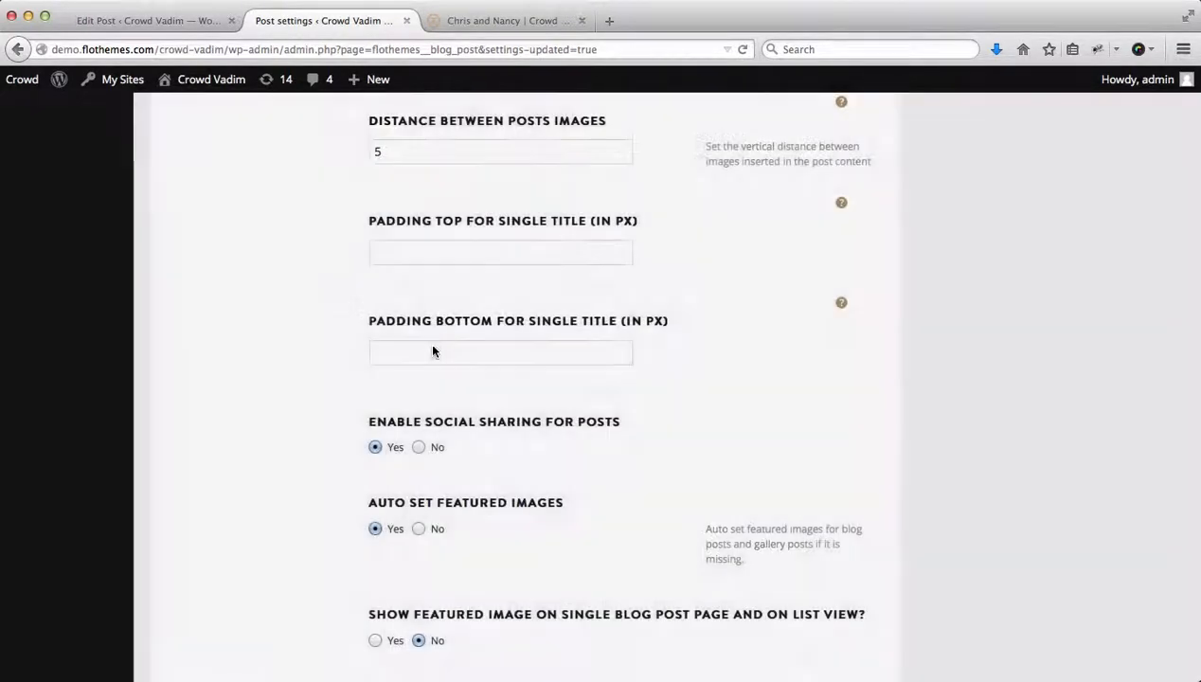
- Review the post settings for social sharing, automatic featured images, entry meta, tags, date format and Facebook comments
scroll(616, 337, down, 4)
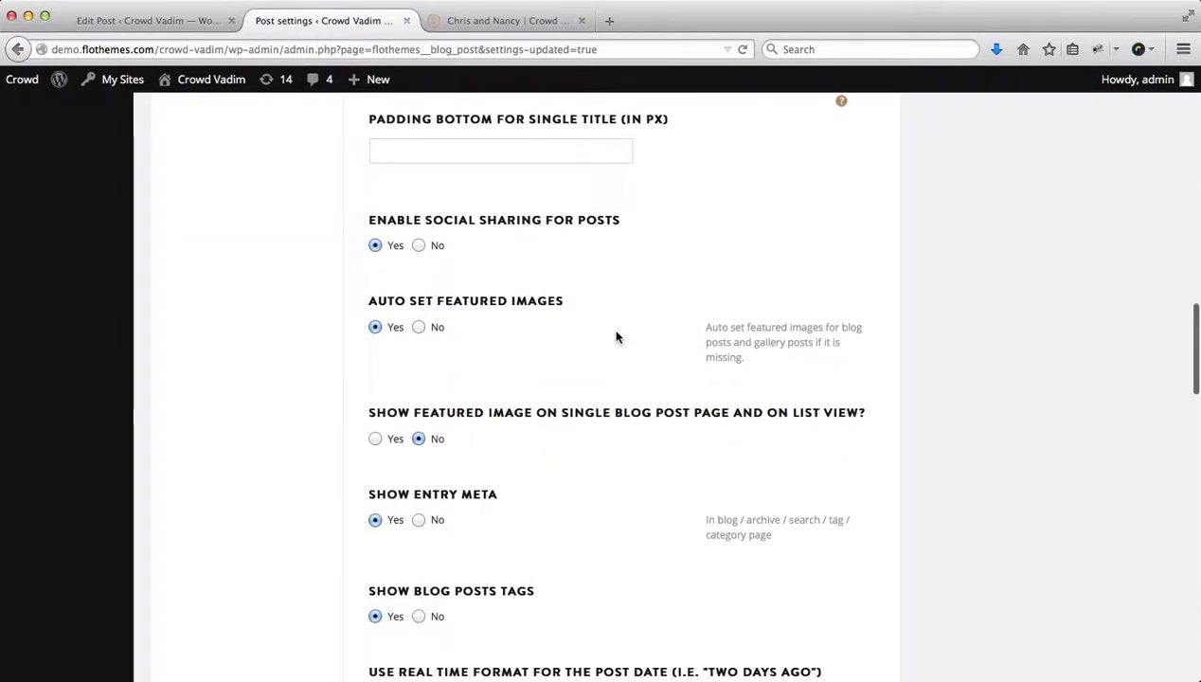
scroll(483, 228, down, 1)
scroll(474, 217, down, 1)
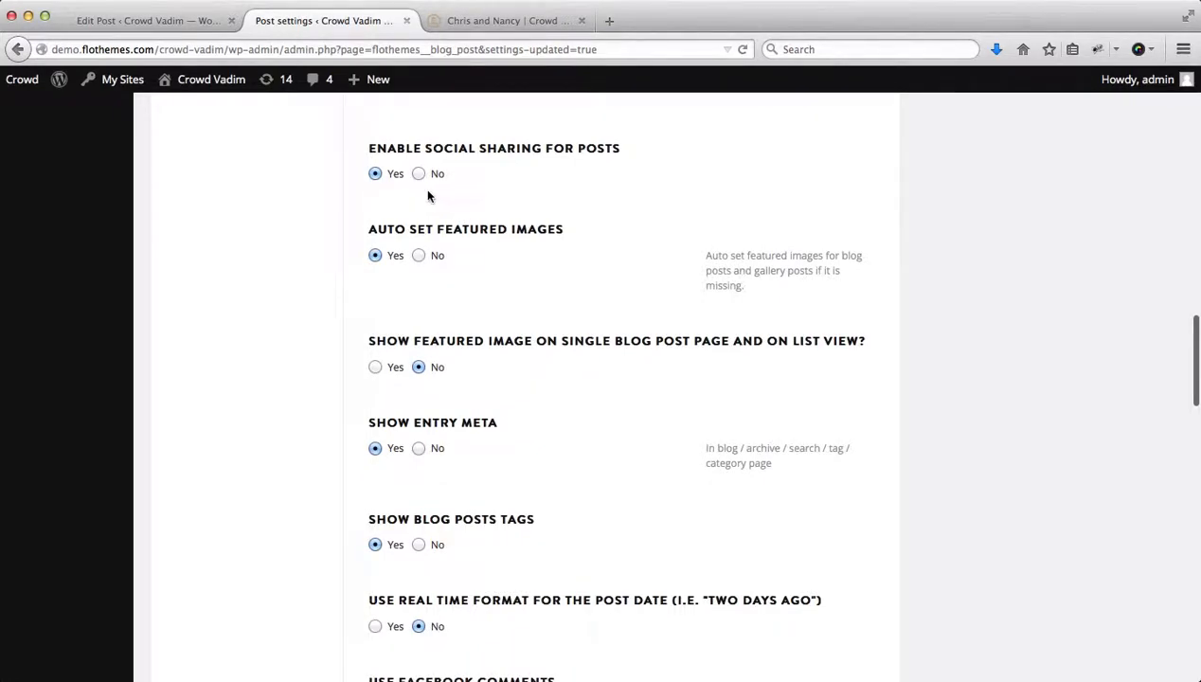
scroll(450, 186, down, 2)
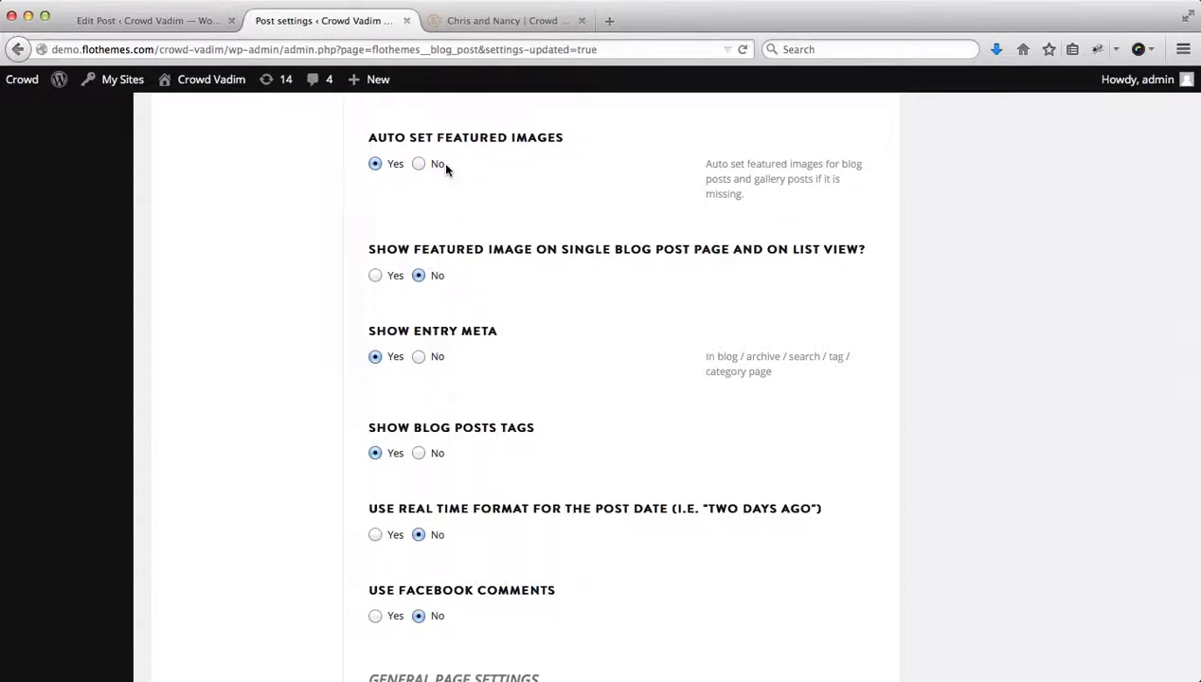
scroll(446, 168, down, 3)
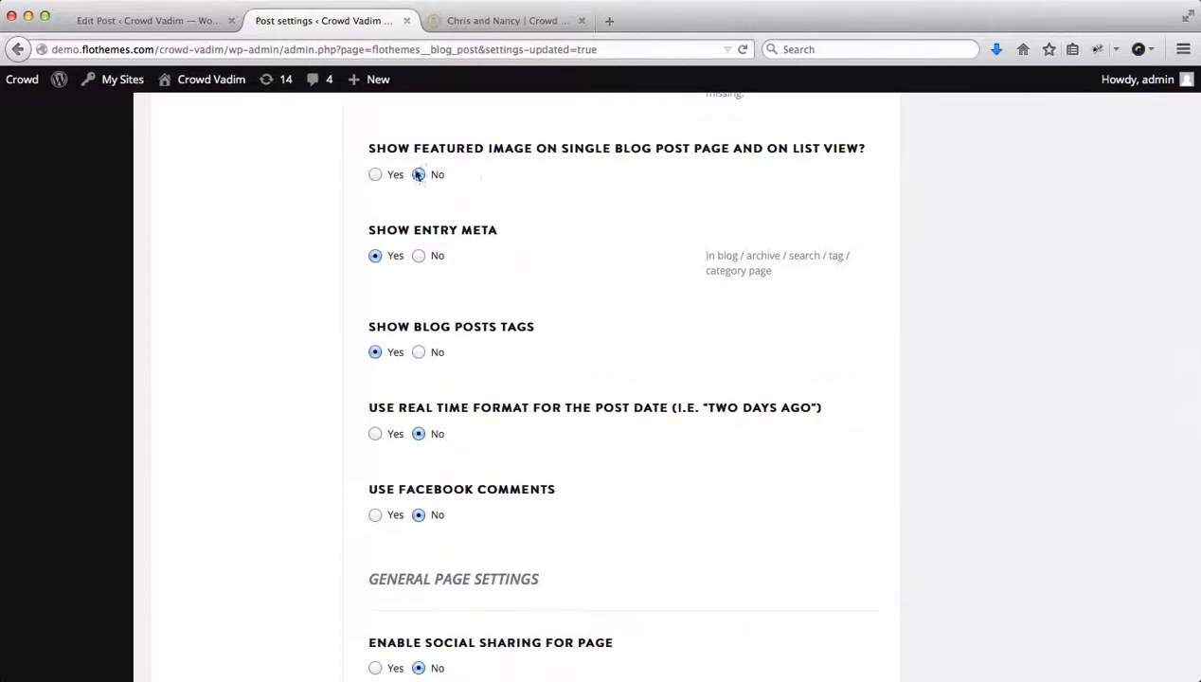
- Enable the featured image on single posts and list view, disable entry meta, and update the post settings
click(375, 176)
click(418, 256)
click(520, 21)
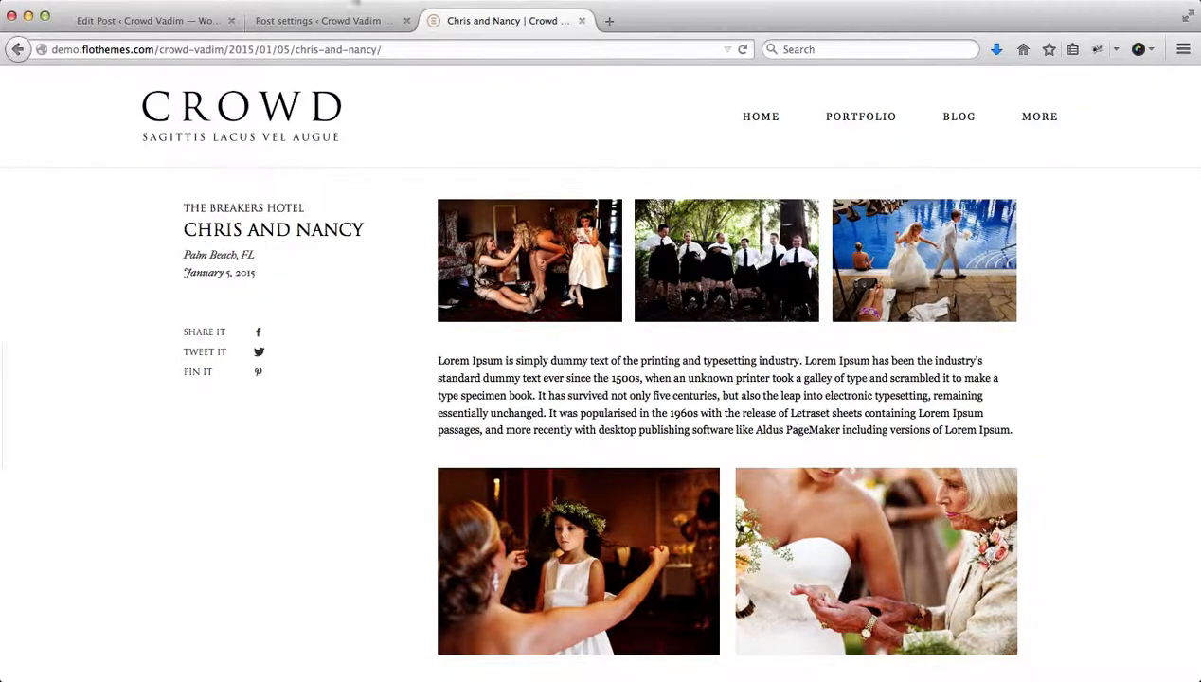
click(326, 21)
scroll(545, 370, down, 15)
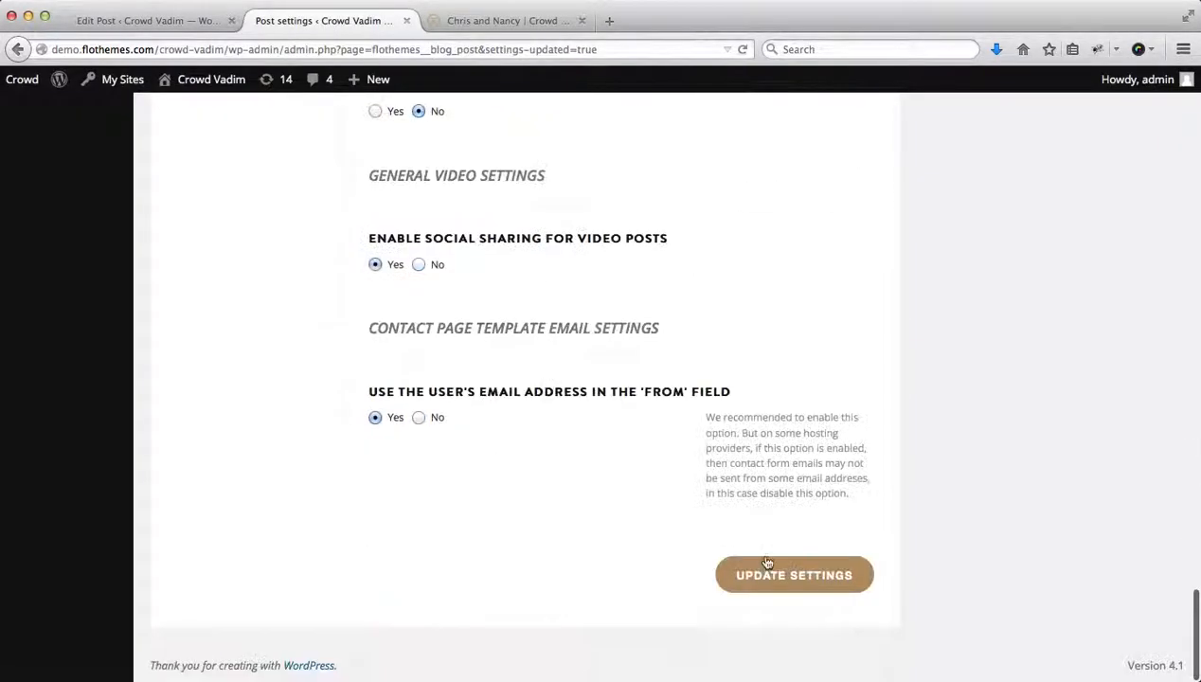
click(763, 572)
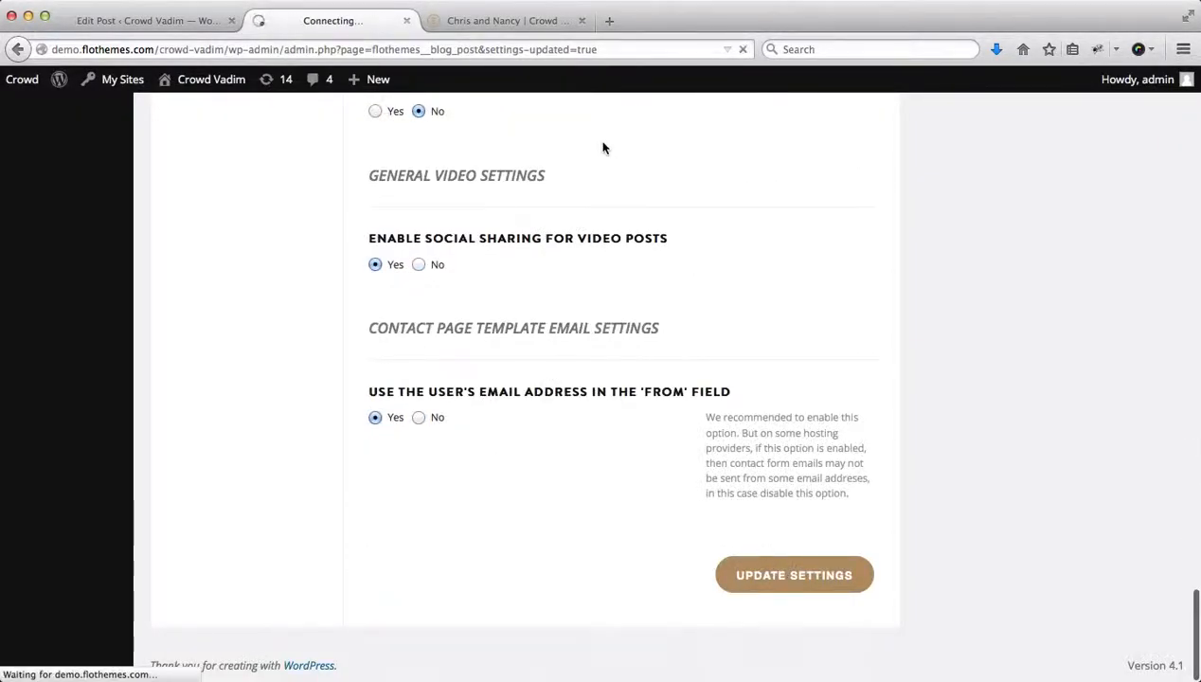
- Reload the live post and examine its title area, featured image and the gallery images below it
click(501, 21)
key(super+r)
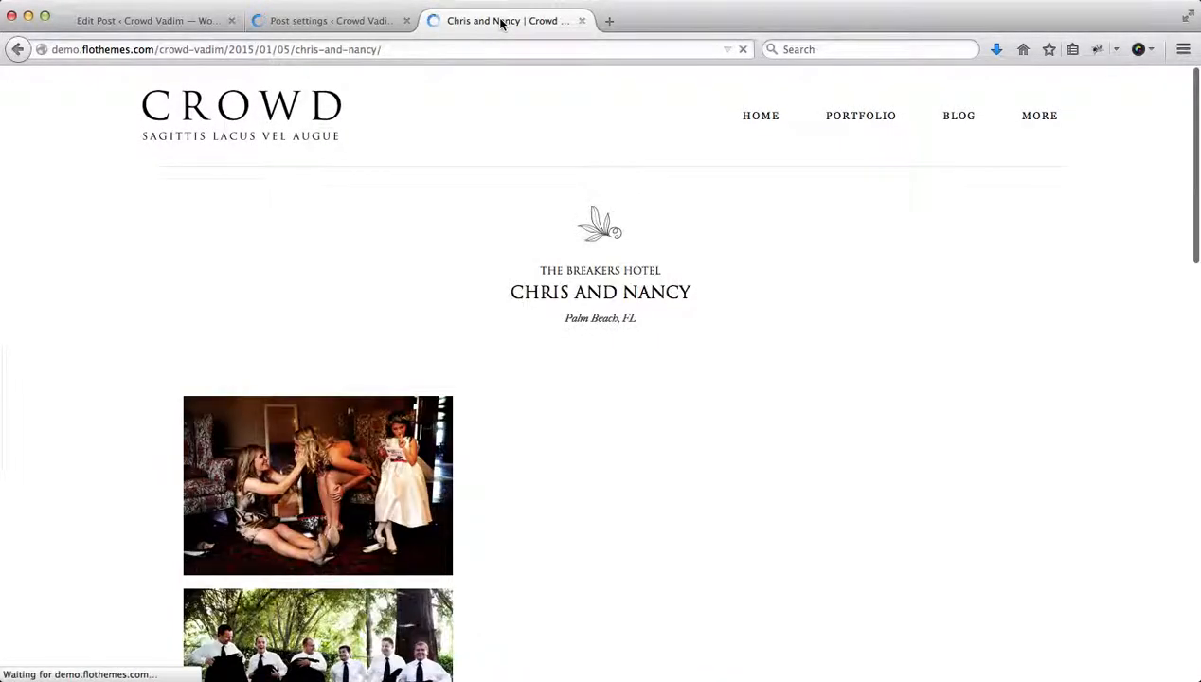
scroll(406, 179, down, 1)
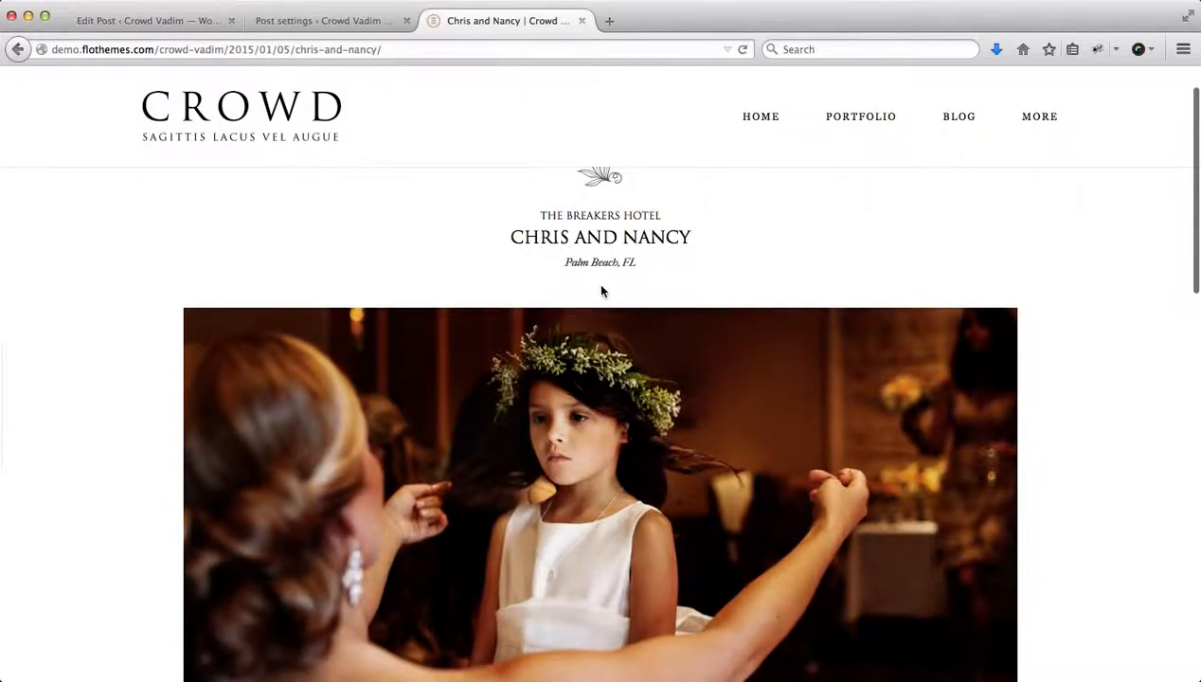
scroll(600, 291, down, 3)
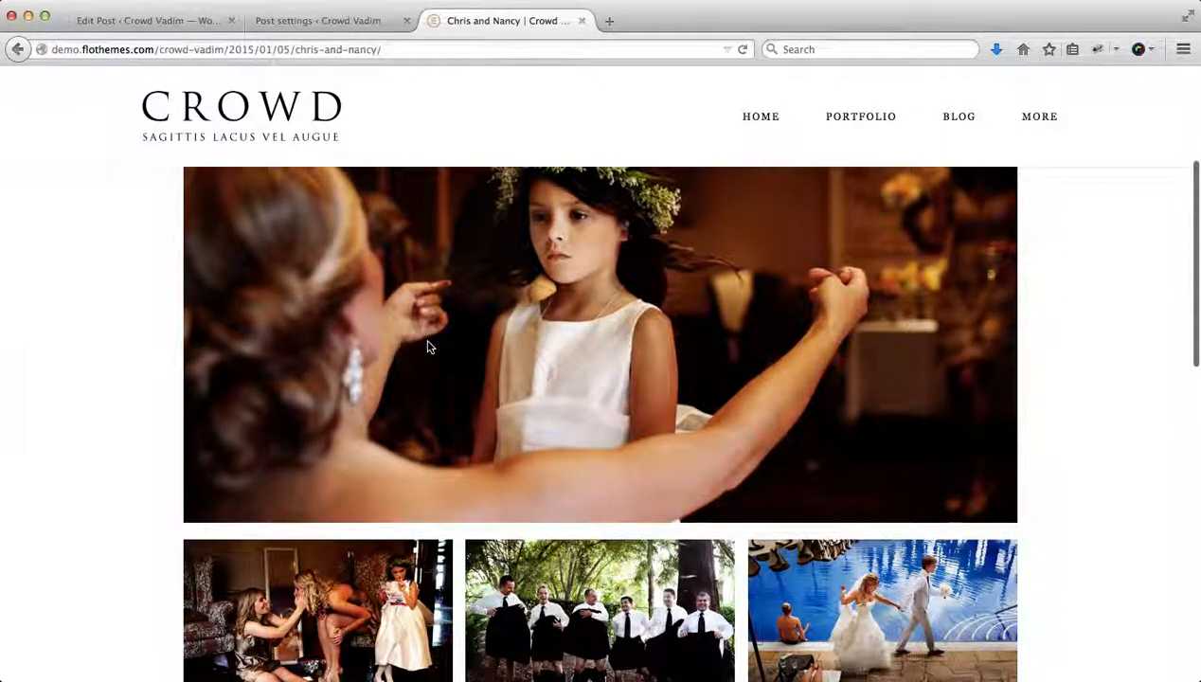
scroll(431, 352, up, 2)
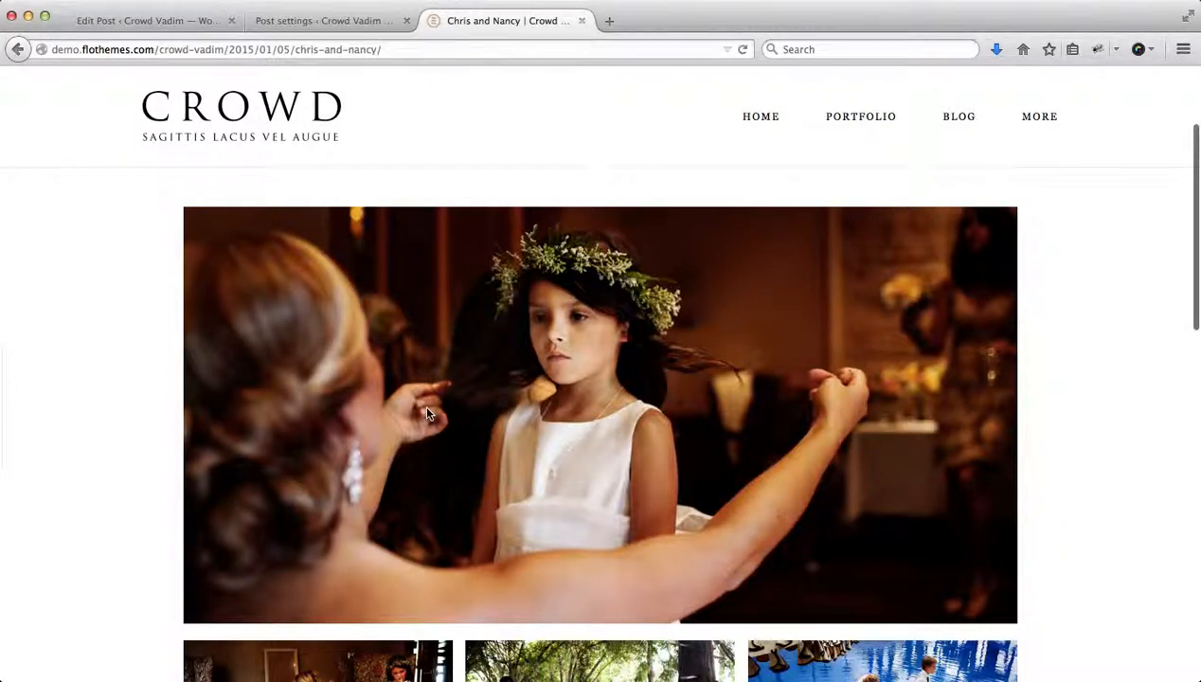
scroll(423, 402, down, 5)
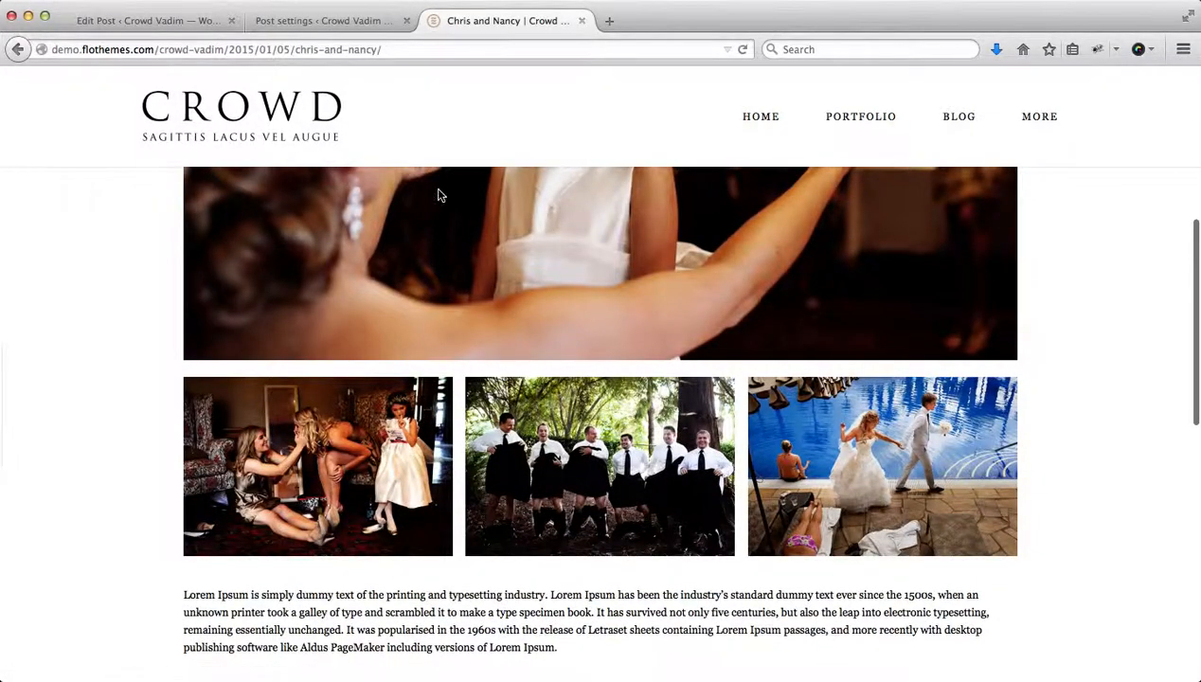
scroll(438, 196, up, 5)
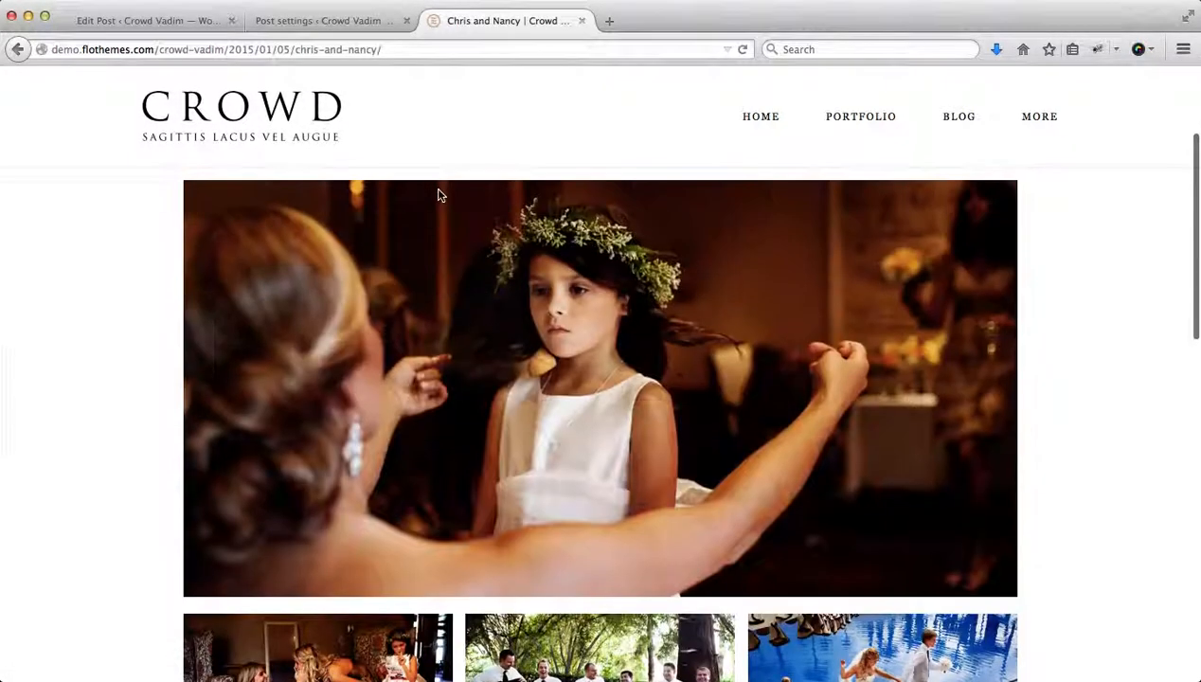
- Review the blog posts tags and real time date format settings, and check the title area of the live post
click(305, 30)
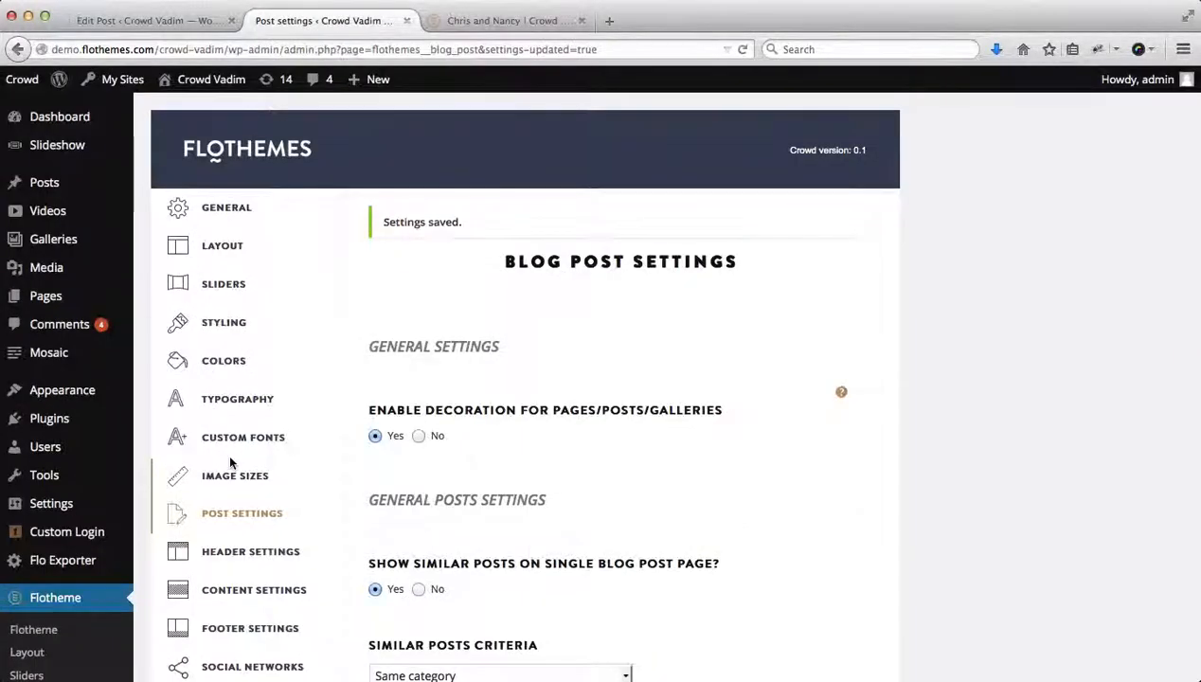
scroll(227, 453, down, 10)
scroll(229, 462, down, 5)
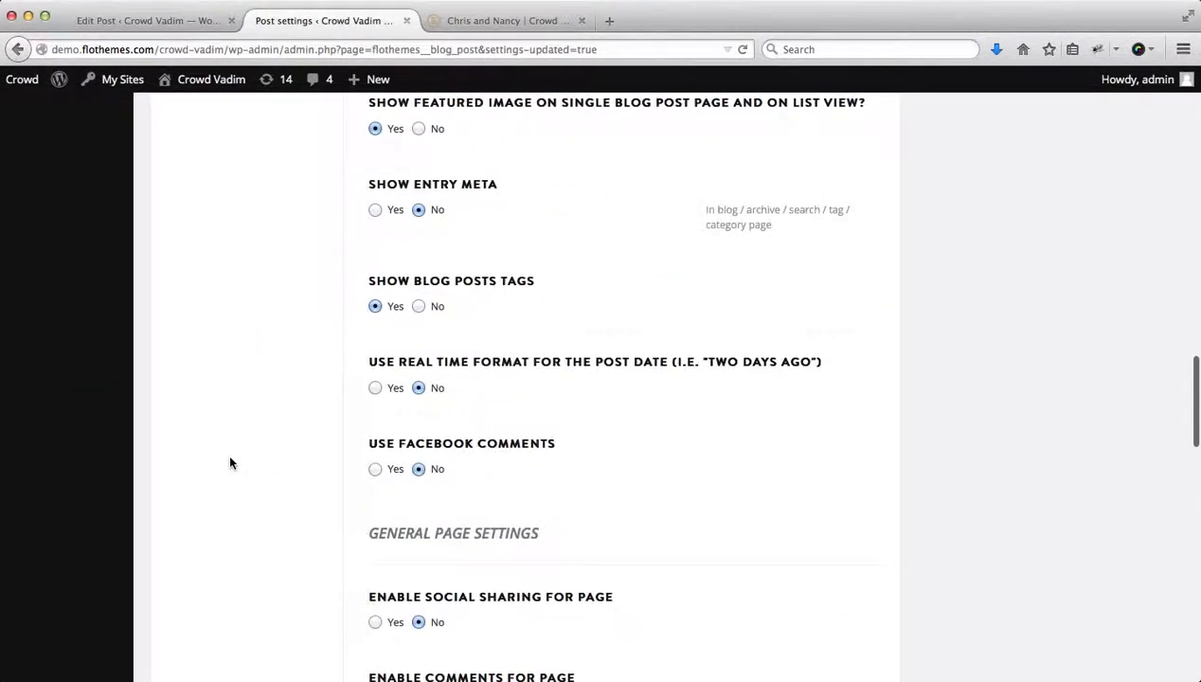
scroll(417, 317, down, 3)
scroll(445, 316, up, 3)
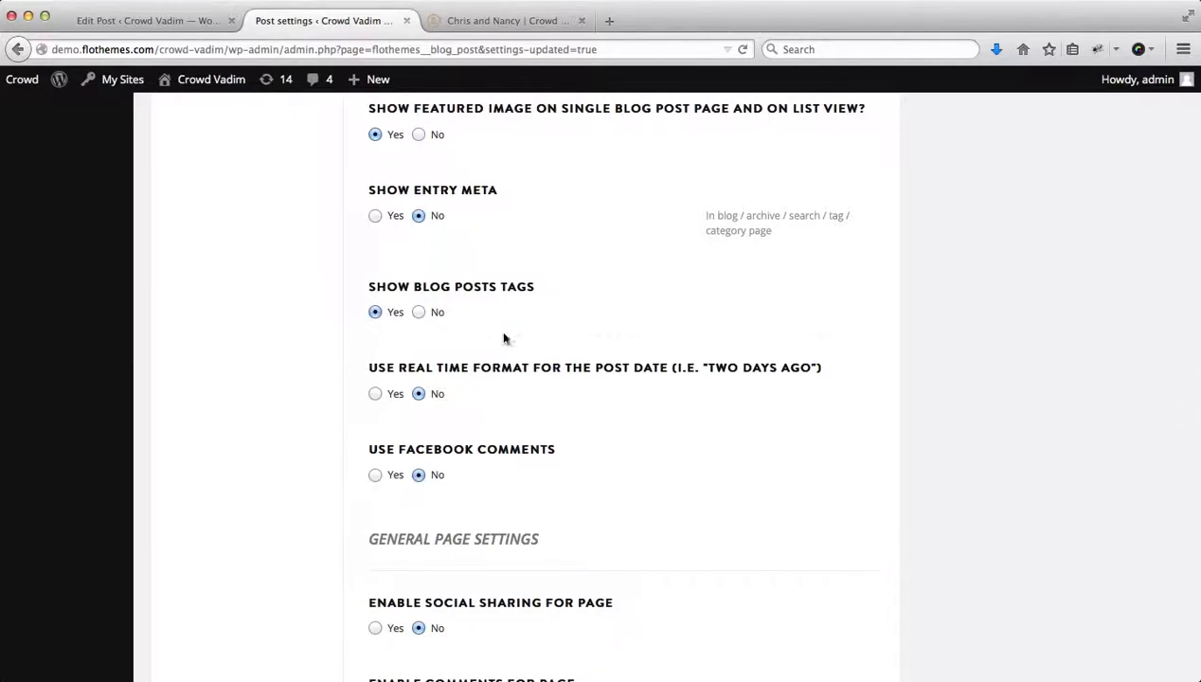
scroll(504, 338, down, 3)
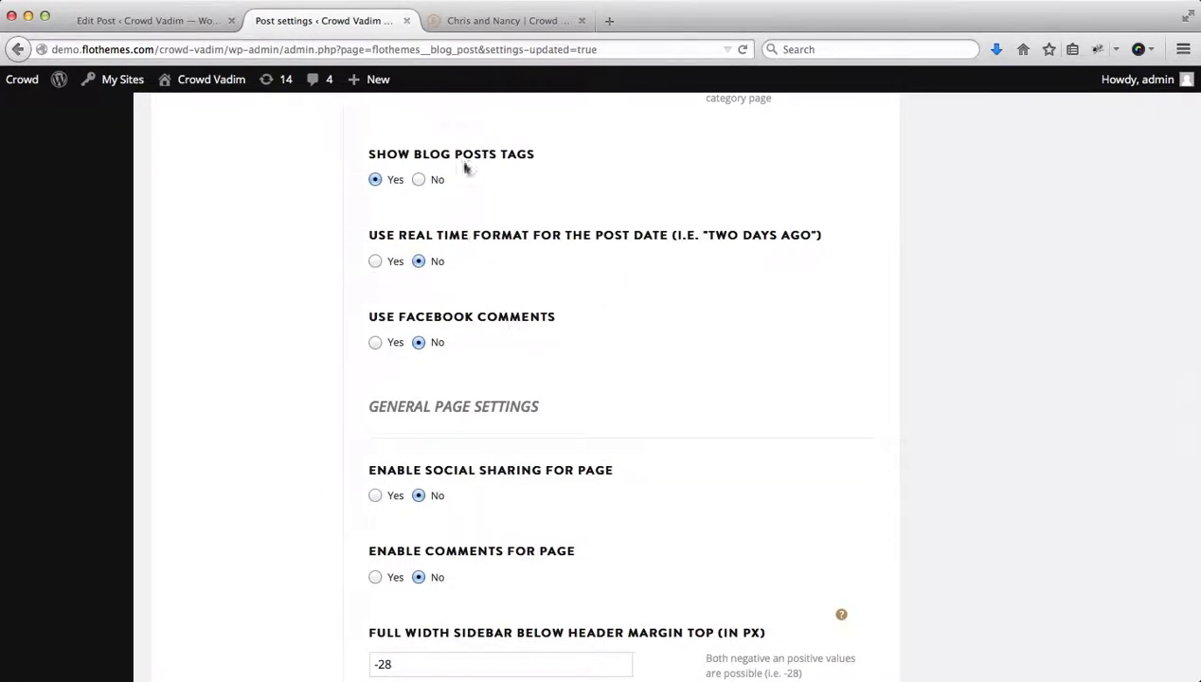
click(449, 22)
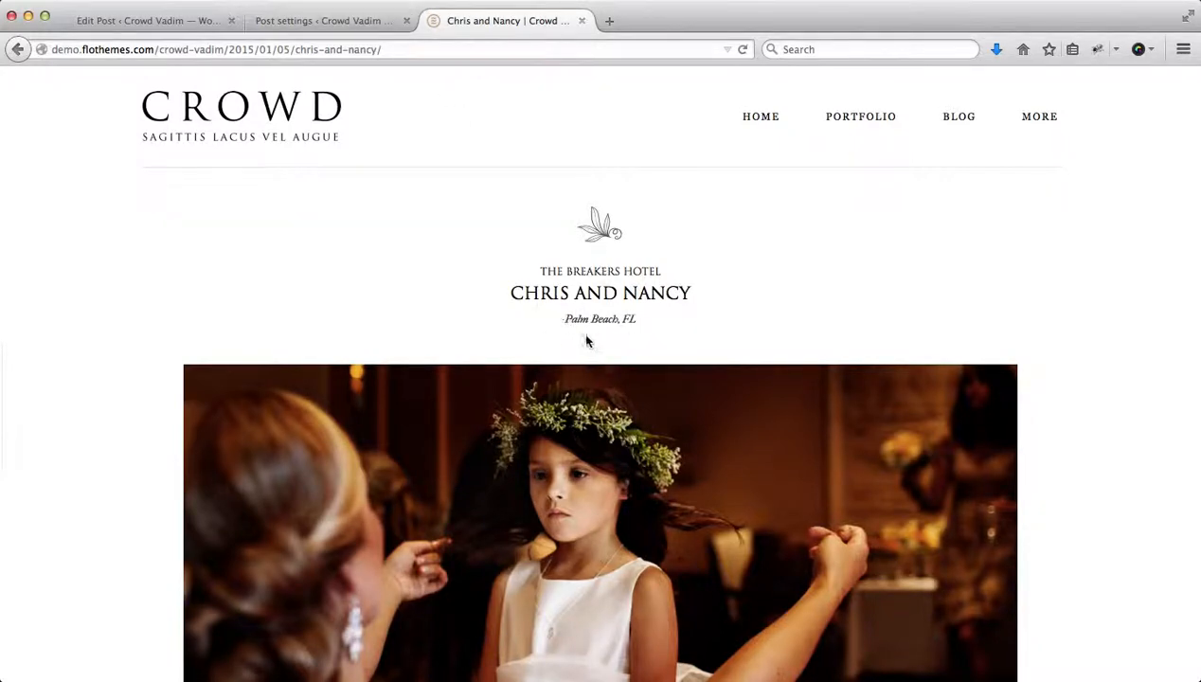
- Enable Facebook comments for blog posts in the post settings
click(299, 23)
scroll(348, 316, down, 3)
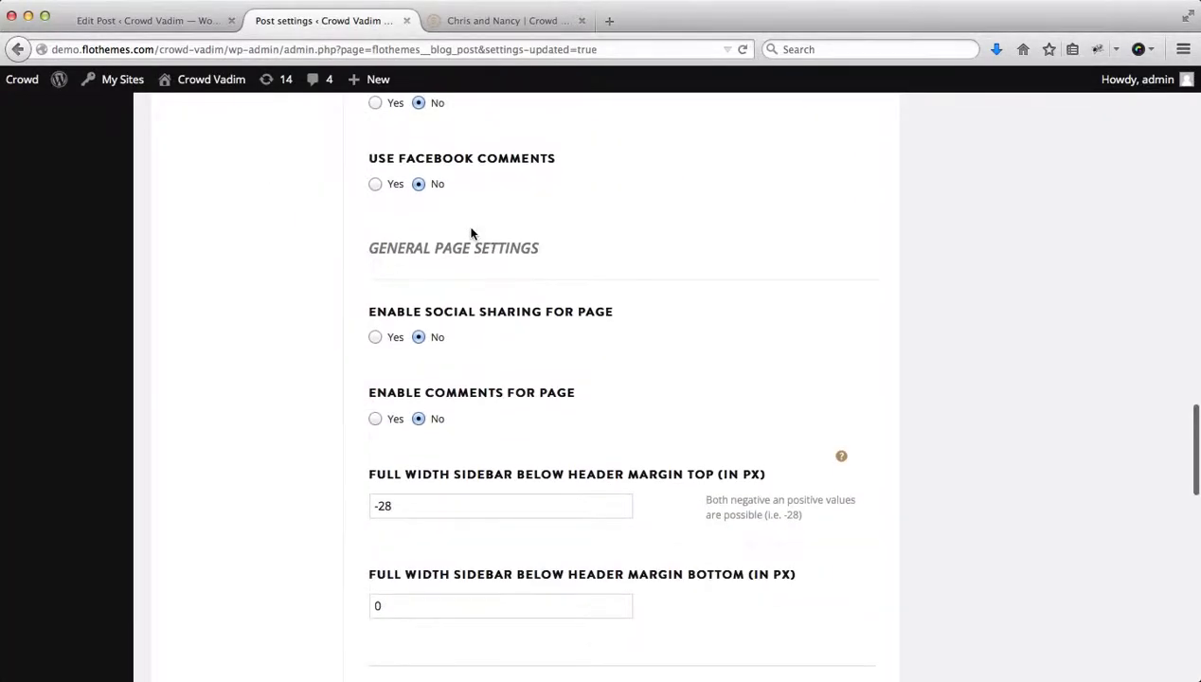
scroll(508, 231, up, 1)
scroll(509, 231, down, 2)
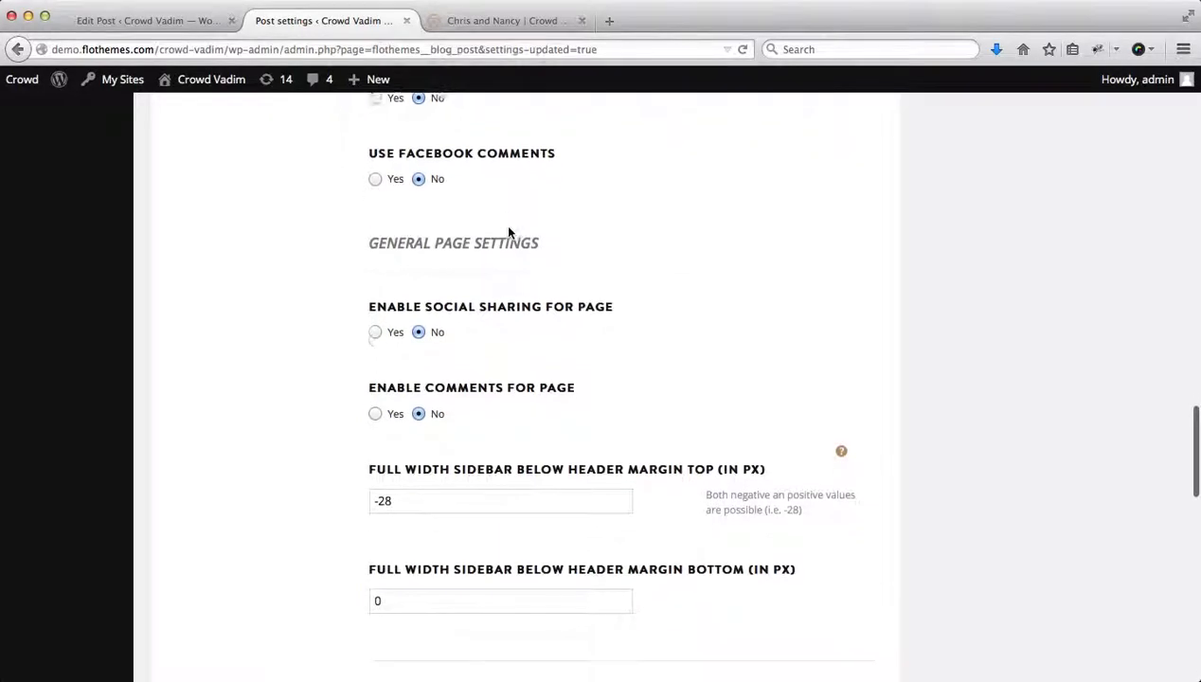
scroll(436, 218, up, 2)
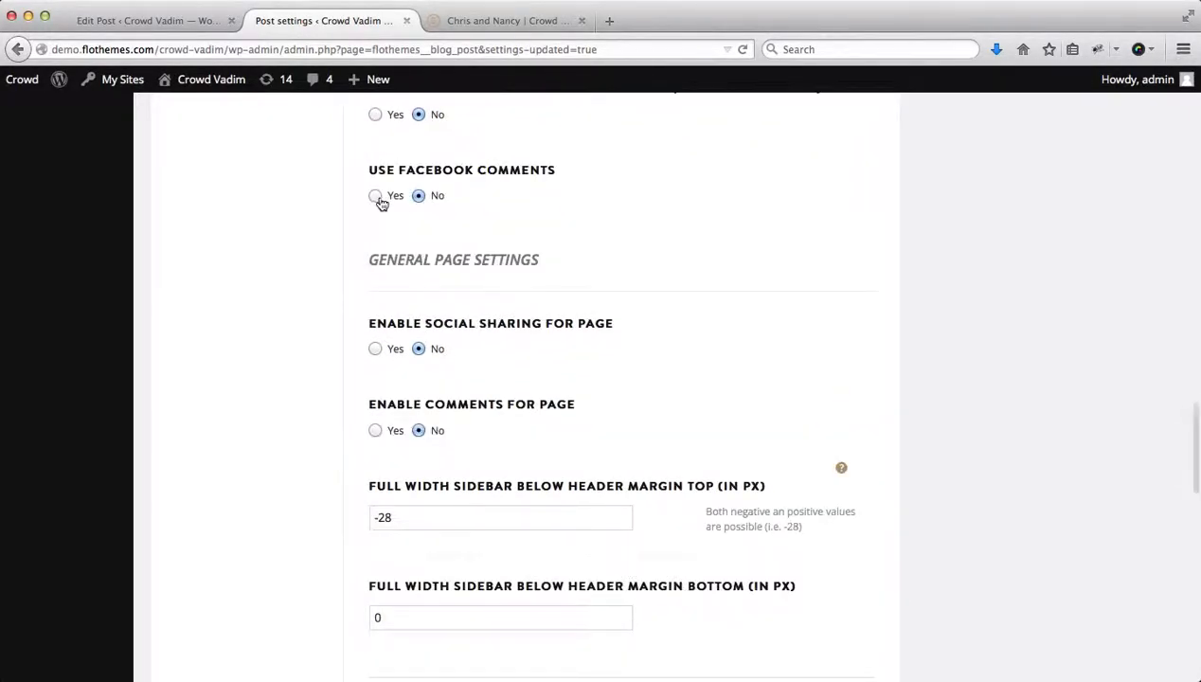
scroll(408, 213, up, 2)
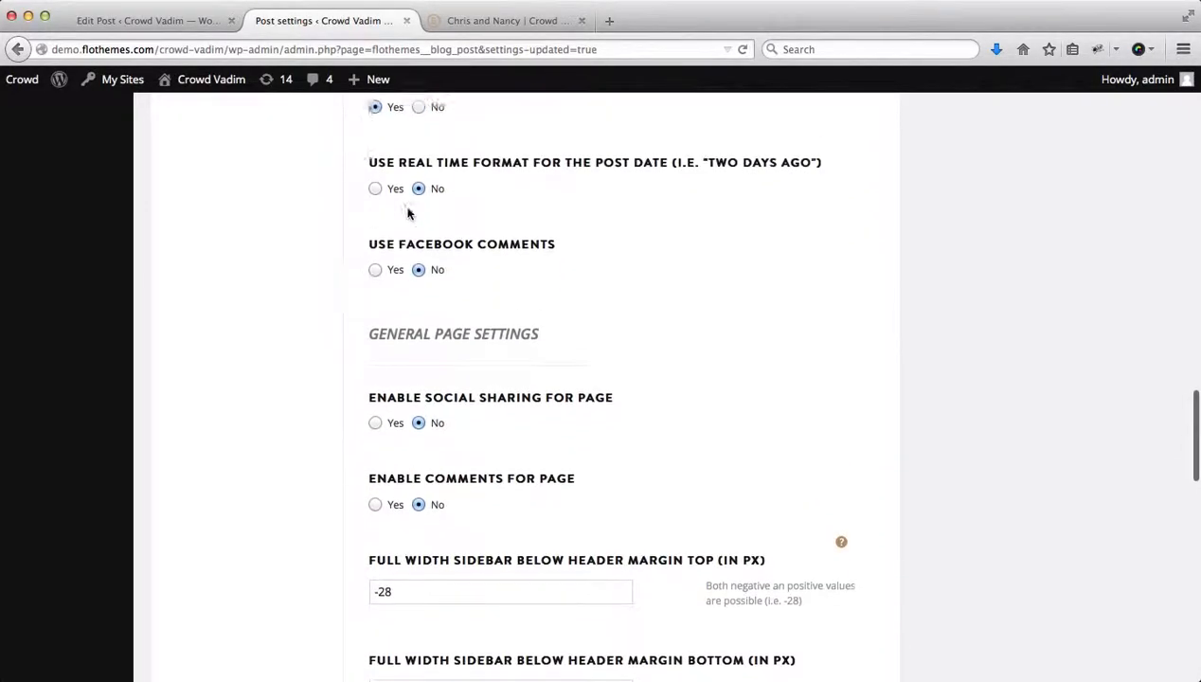
click(375, 278)
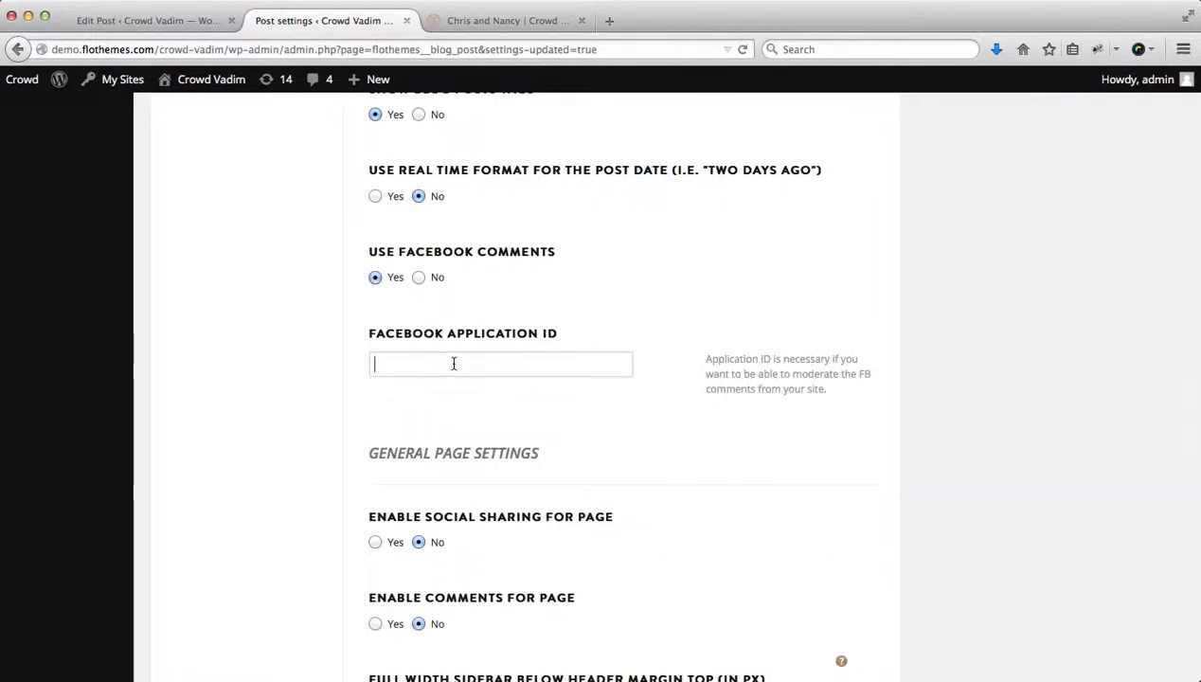
- Examine the area below the content on the live post, and return to the Facebook comments setting
click(463, 22)
scroll(436, 341, down, 20)
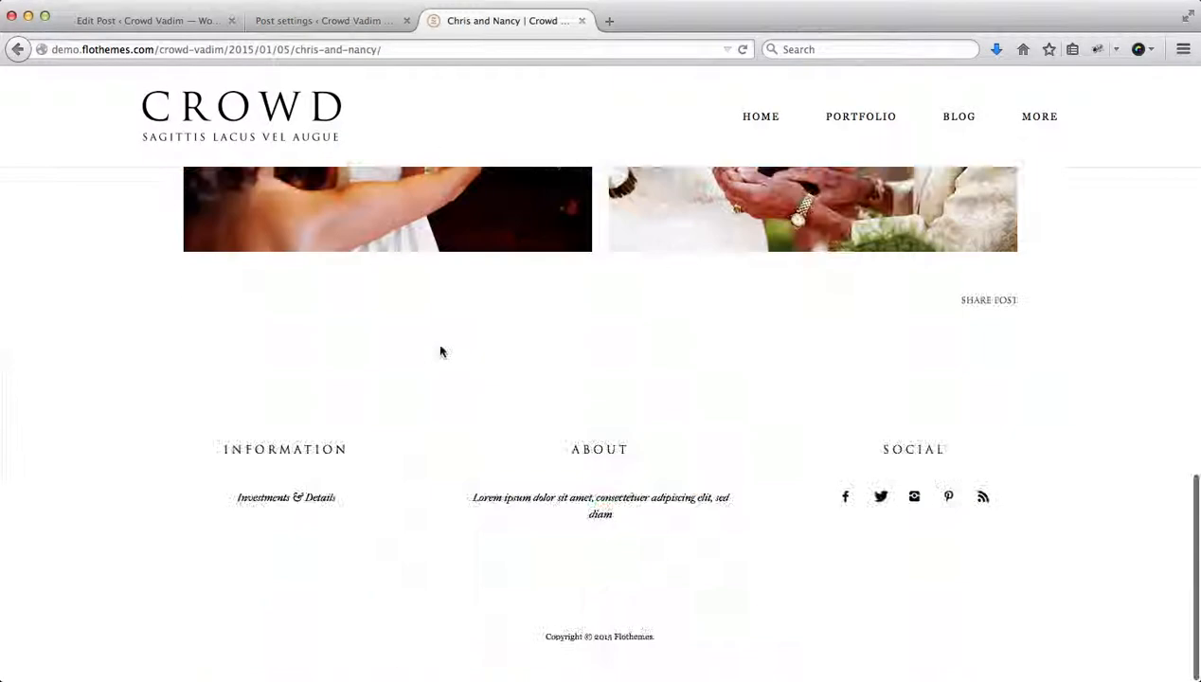
click(338, 23)
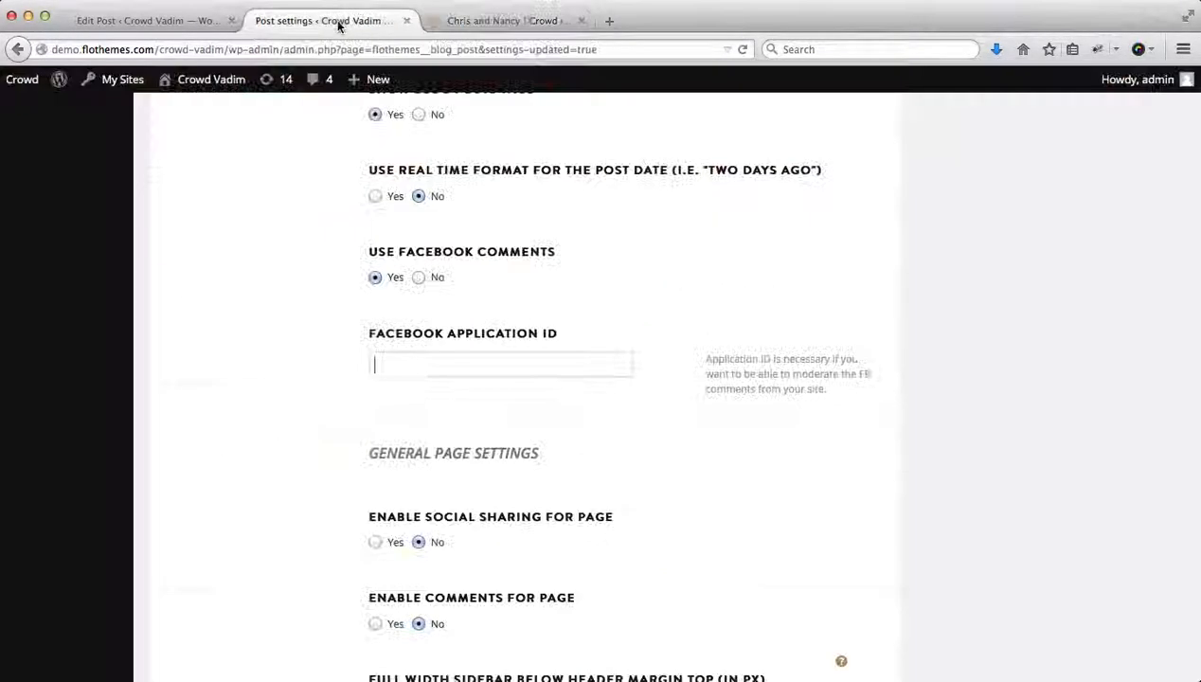
- Look back over the blog post settings up to the general section, and view the beginning of the live post
scroll(415, 389, down, 3)
scroll(414, 390, up, 3)
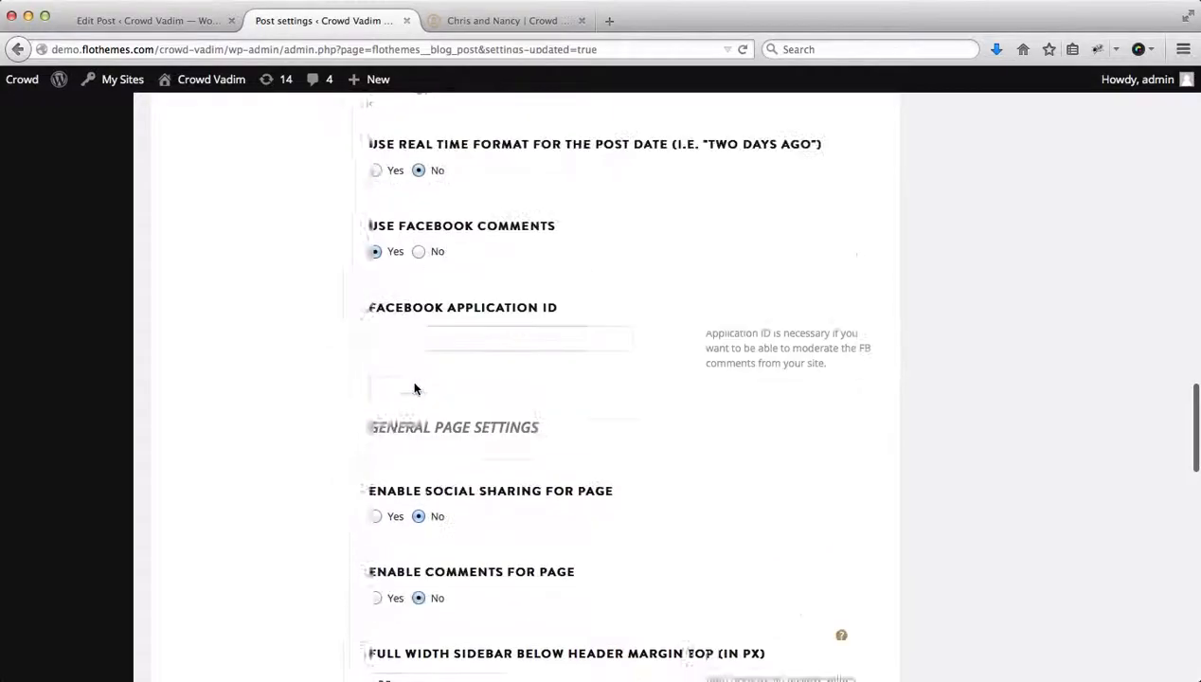
scroll(415, 389, up, 5)
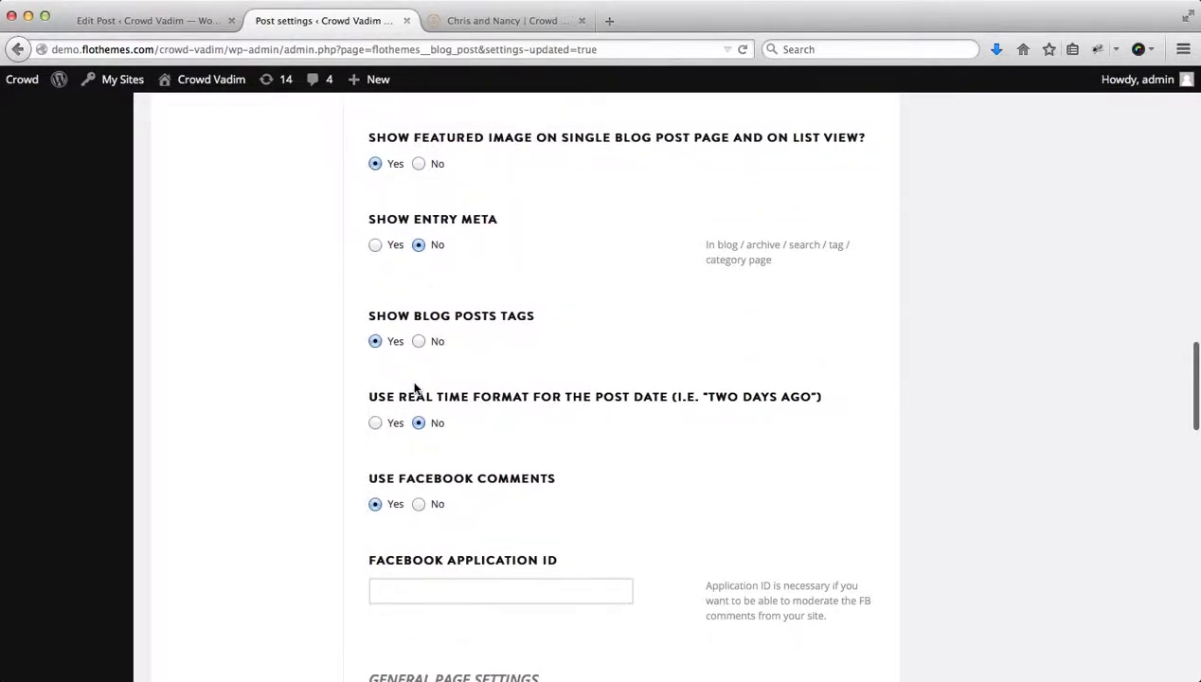
scroll(415, 390, up, 15)
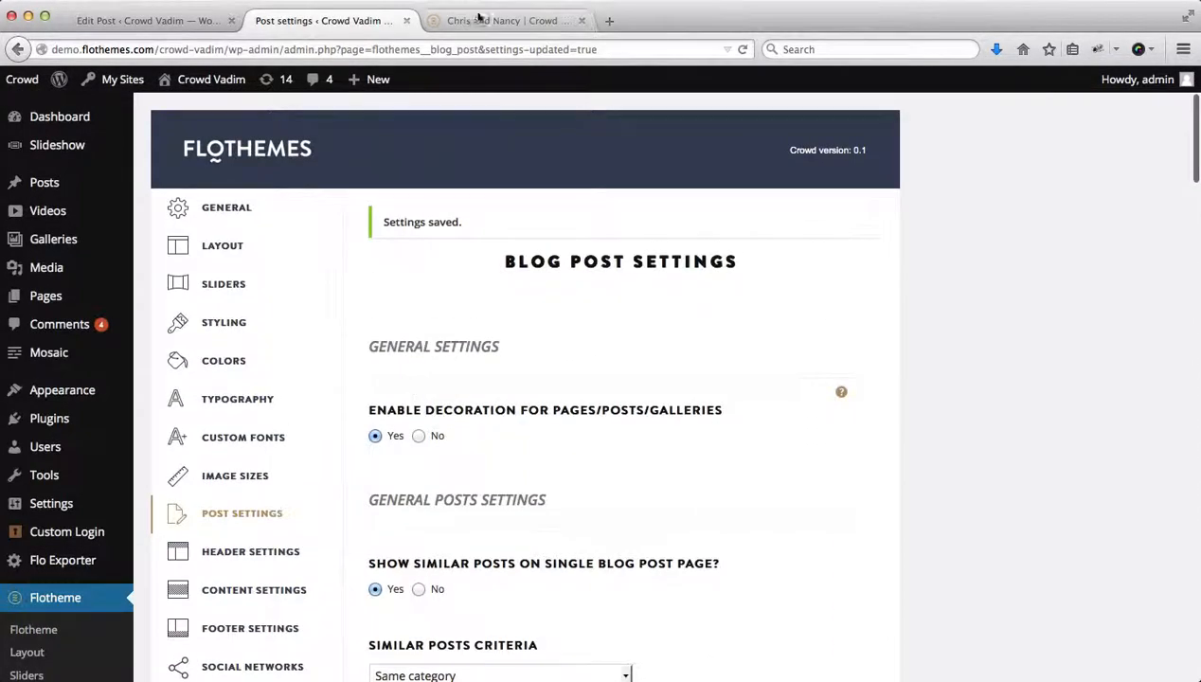
click(479, 19)
scroll(611, 396, up, 15)
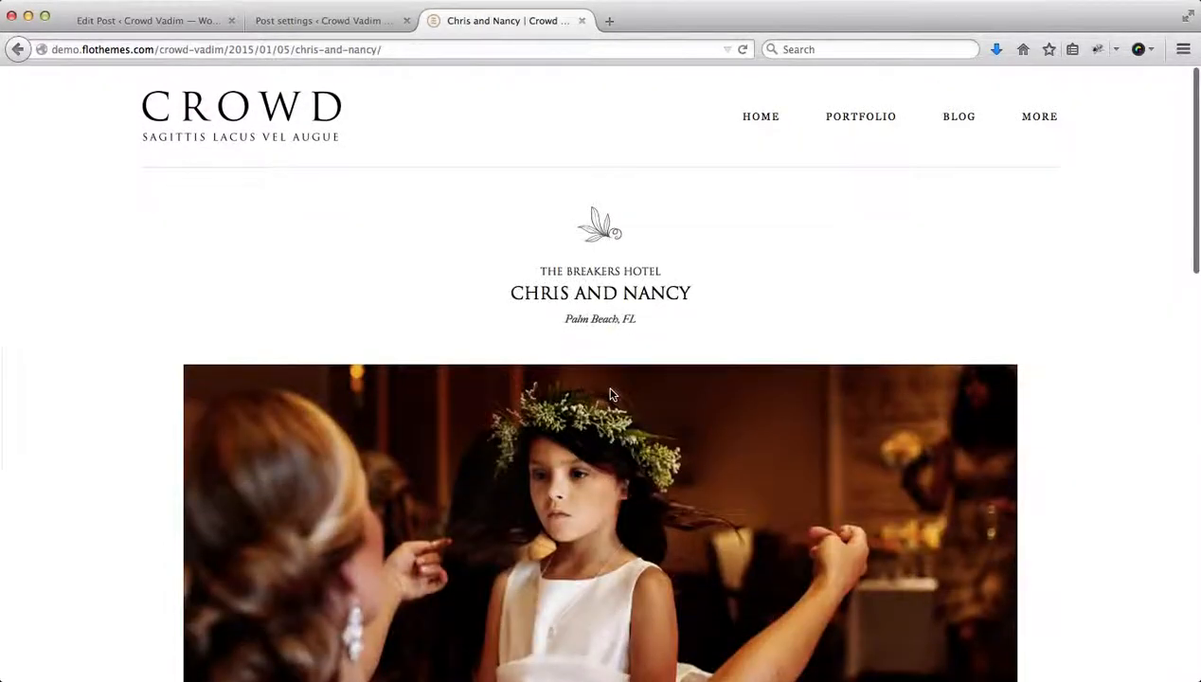